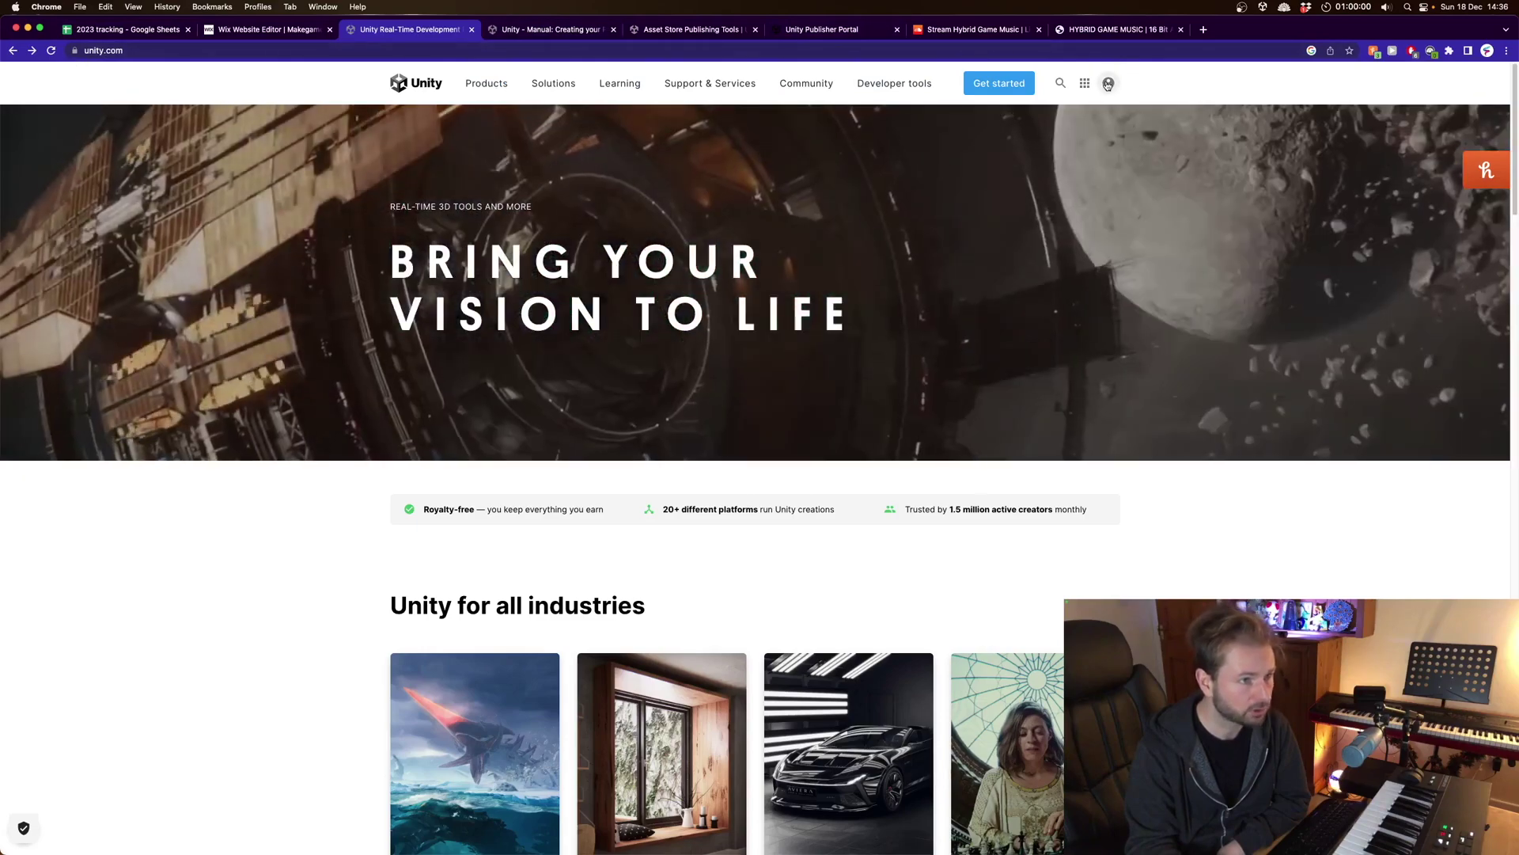
Check the unity.com account menu, then view the manual page 'Creating your Publisher Account'.
left_click(1108, 83)
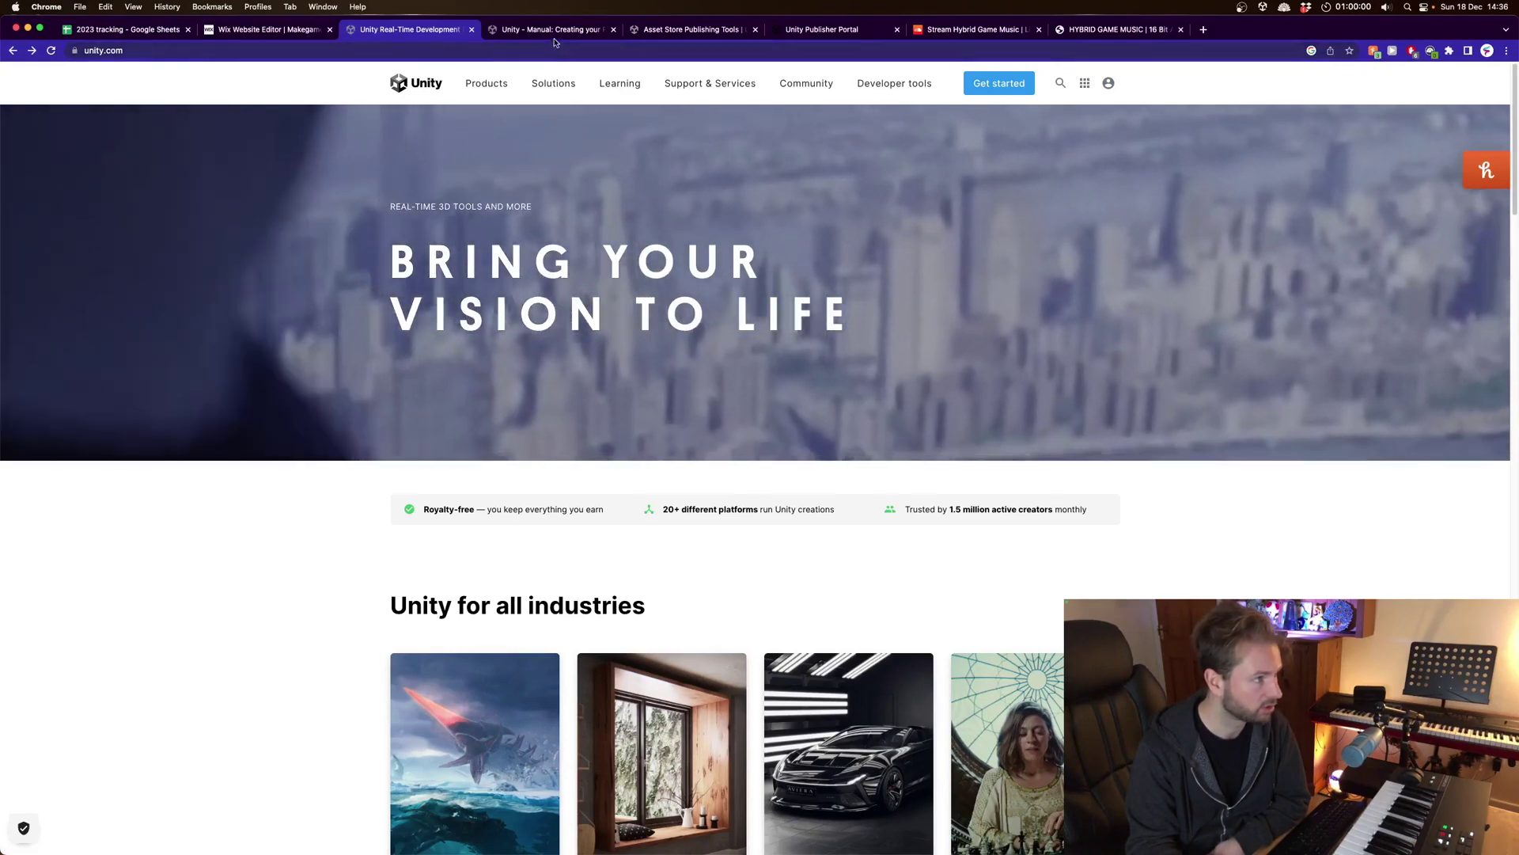
left_click(552, 29)
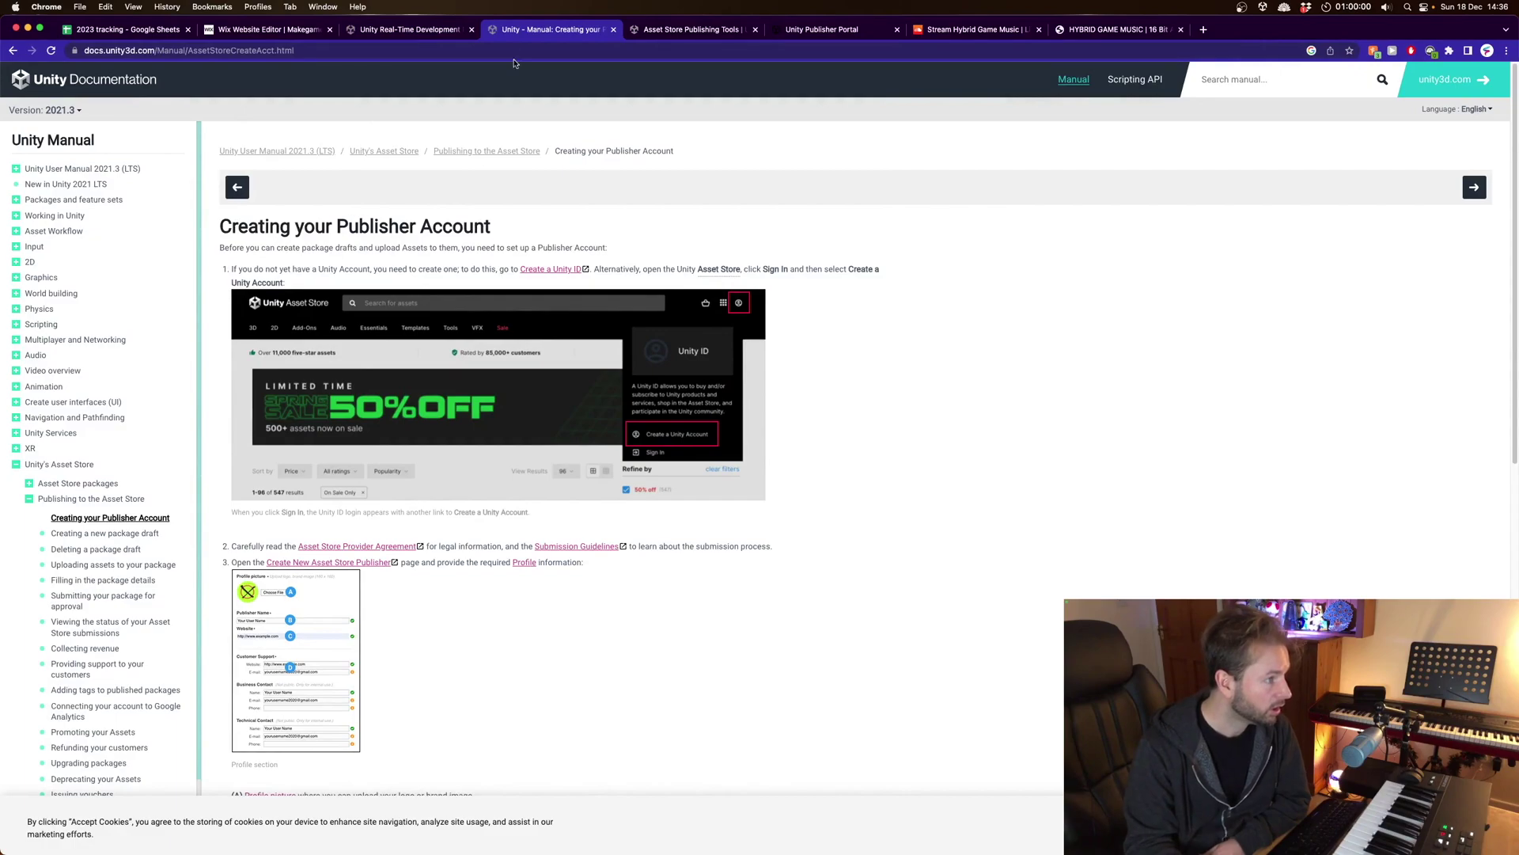
Go from the unity.com tab to the Publisher Portal tab listing the pending music packs.
left_click(389, 30)
mouse_move(693, 29)
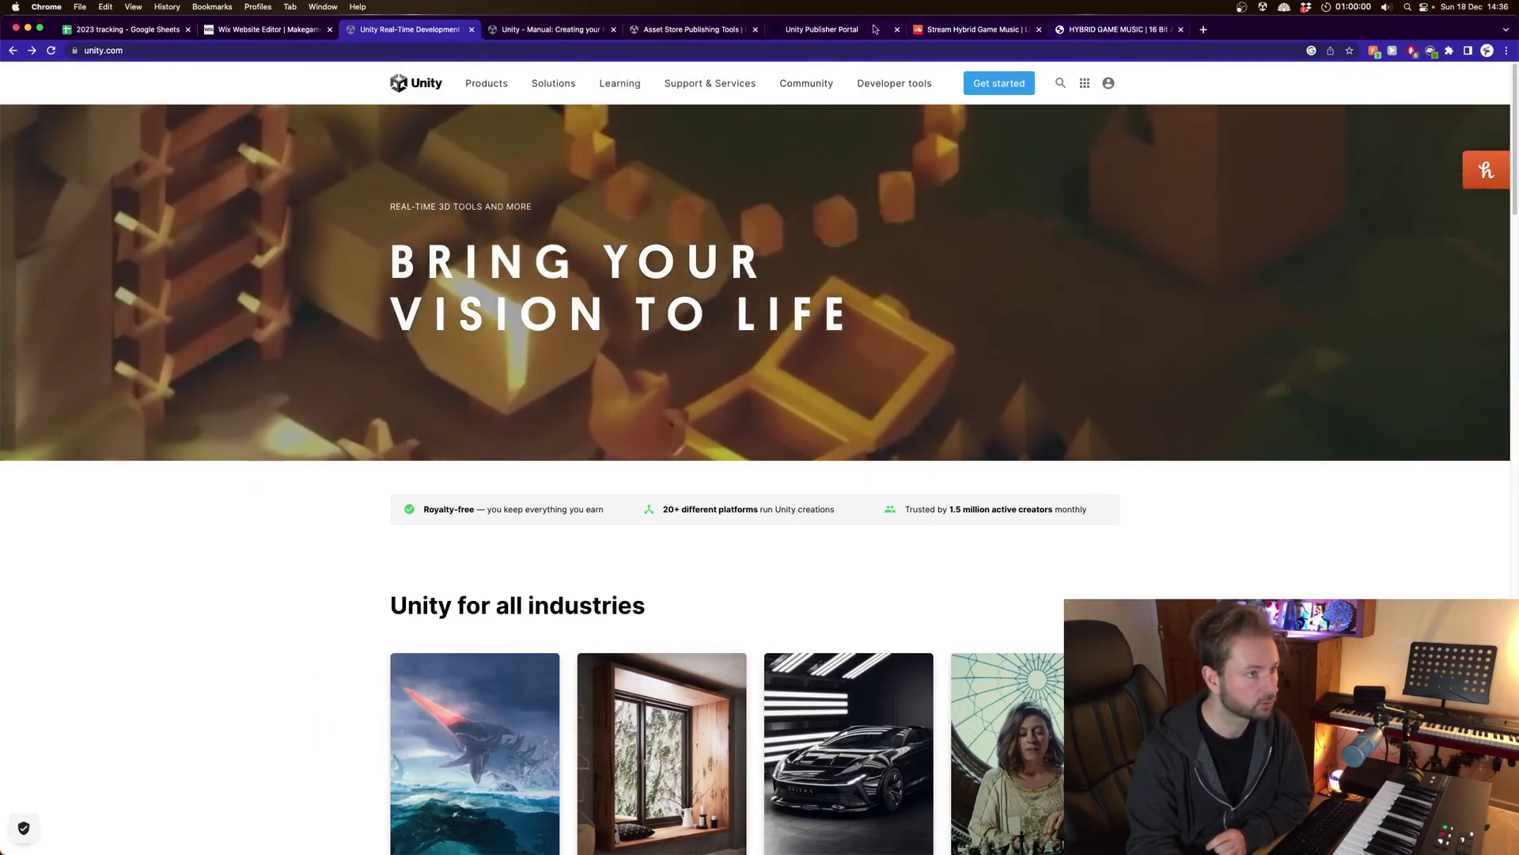
left_click(854, 30)
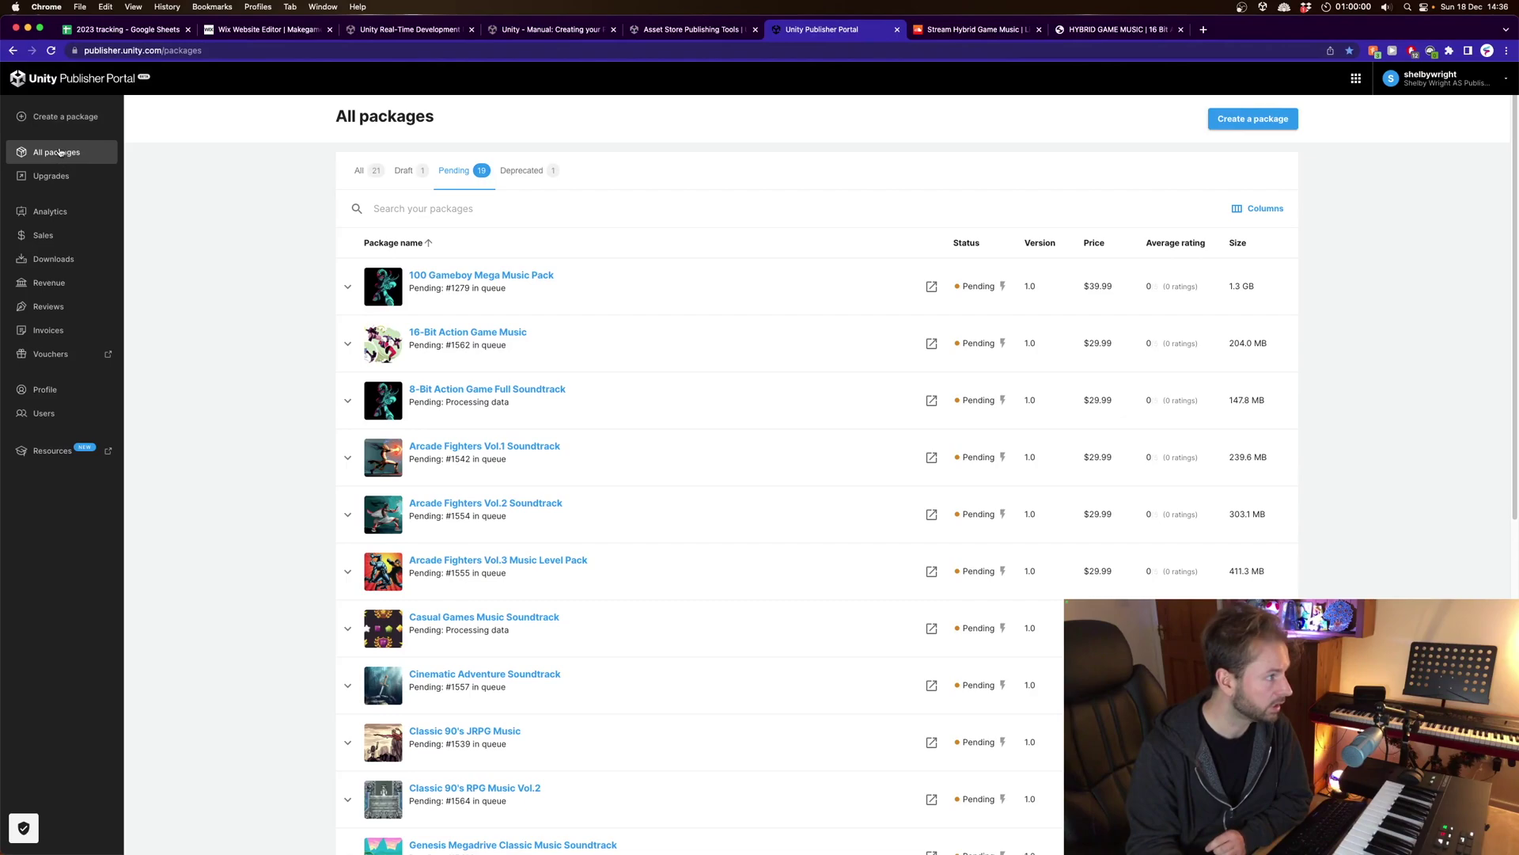
left_click(58, 158)
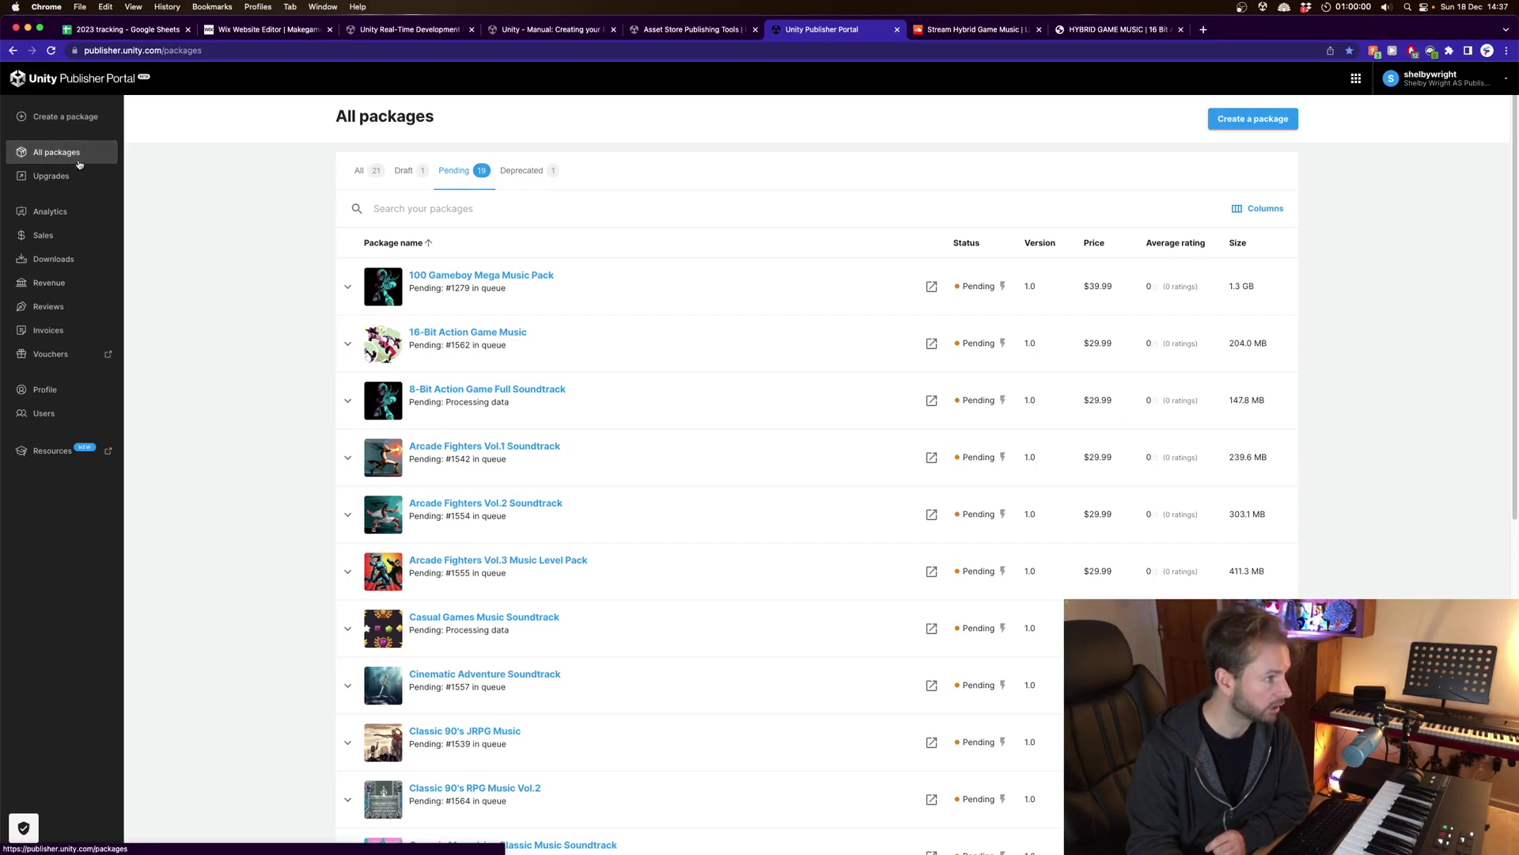
left_click(405, 172)
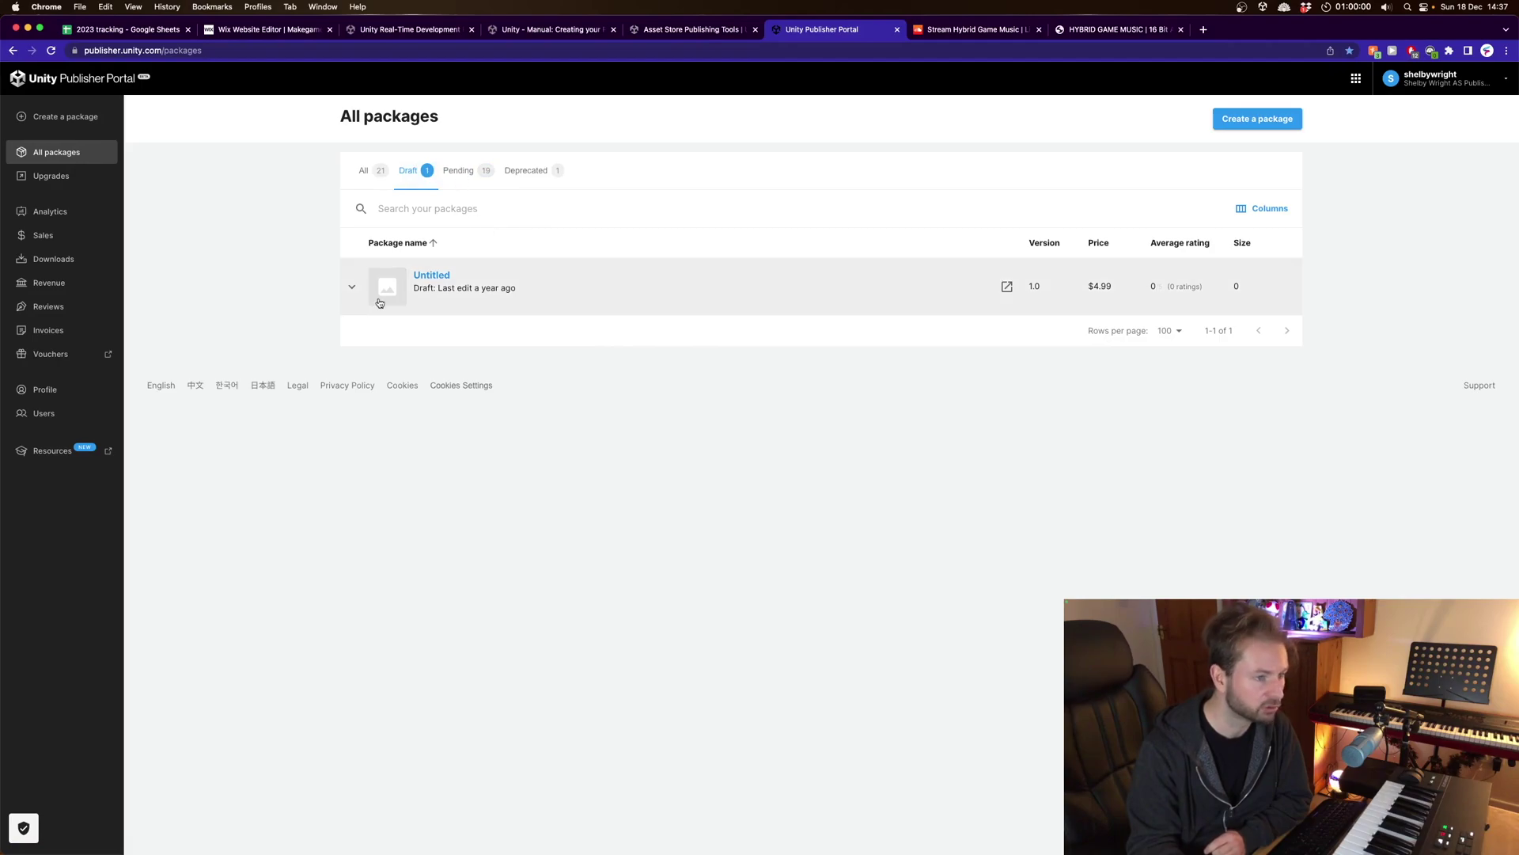
left_click(457, 171)
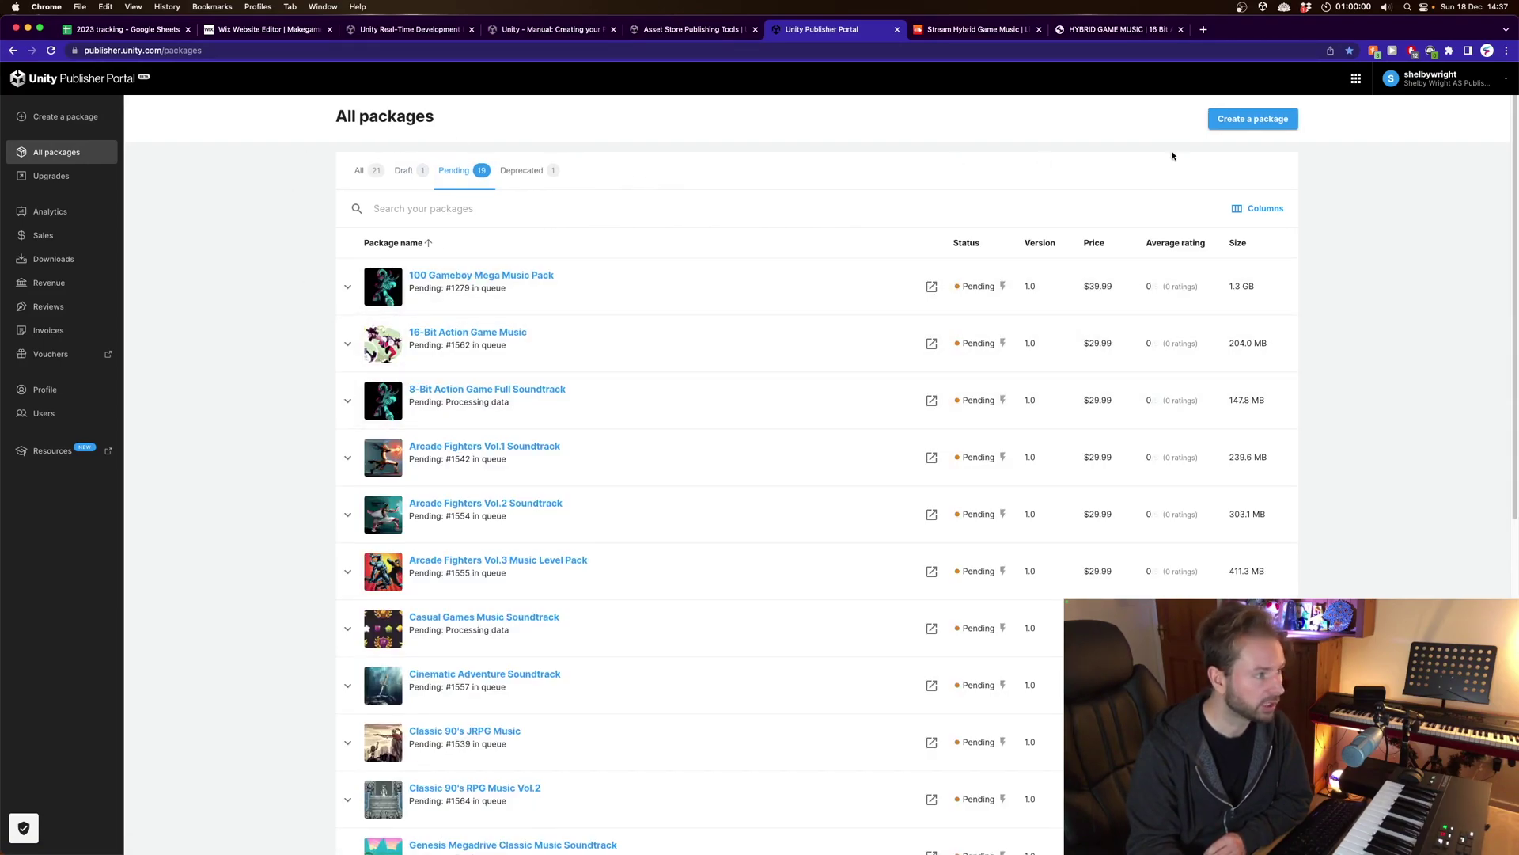
Name a new package 'Deep Space Soundtrack' using the copied album title, with category Audio/Music.
left_click(1238, 121)
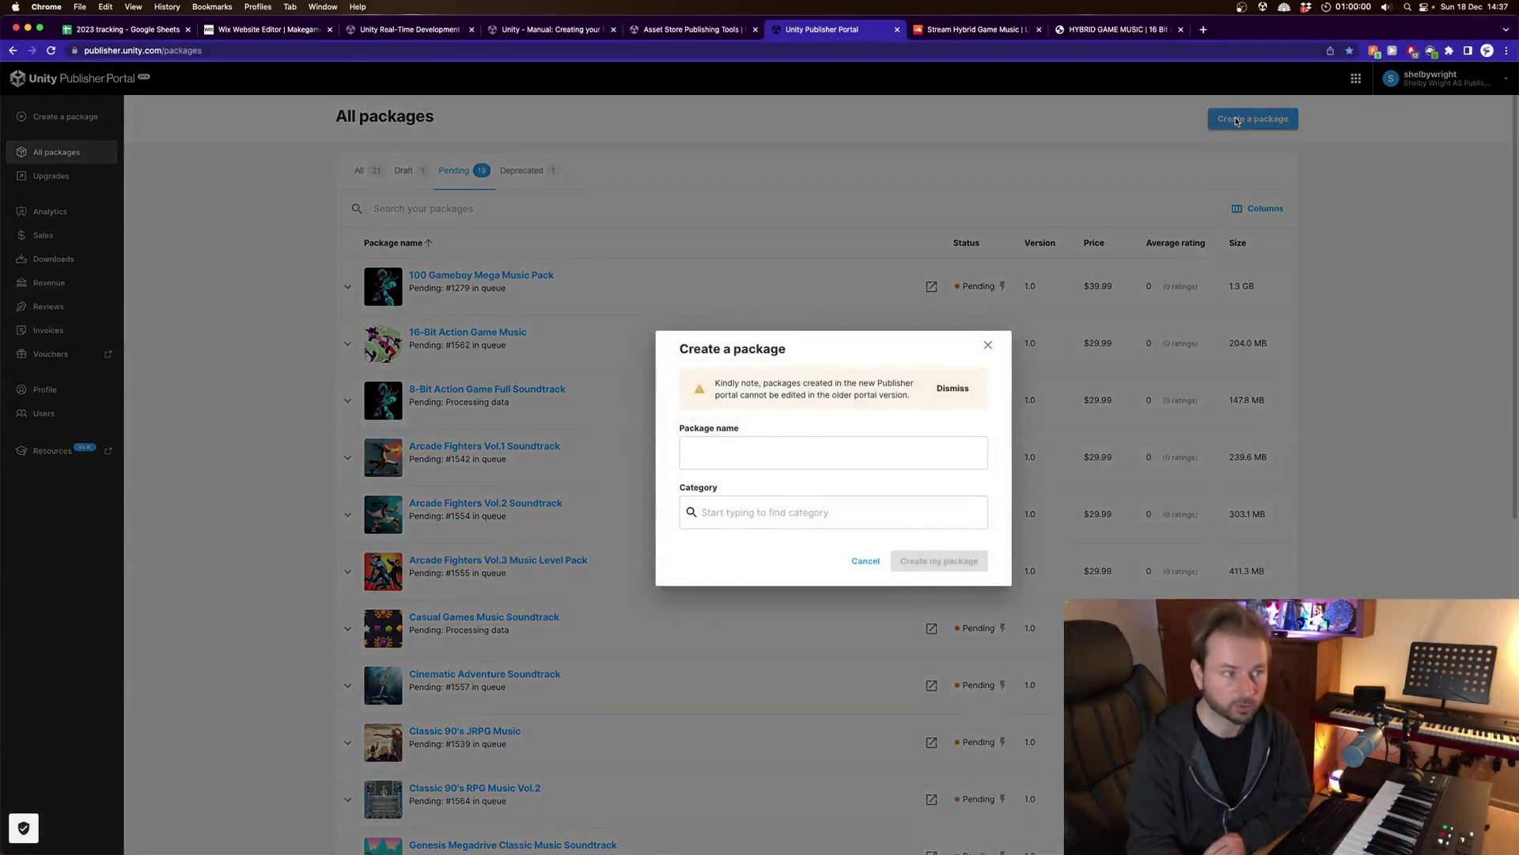
left_click(773, 441)
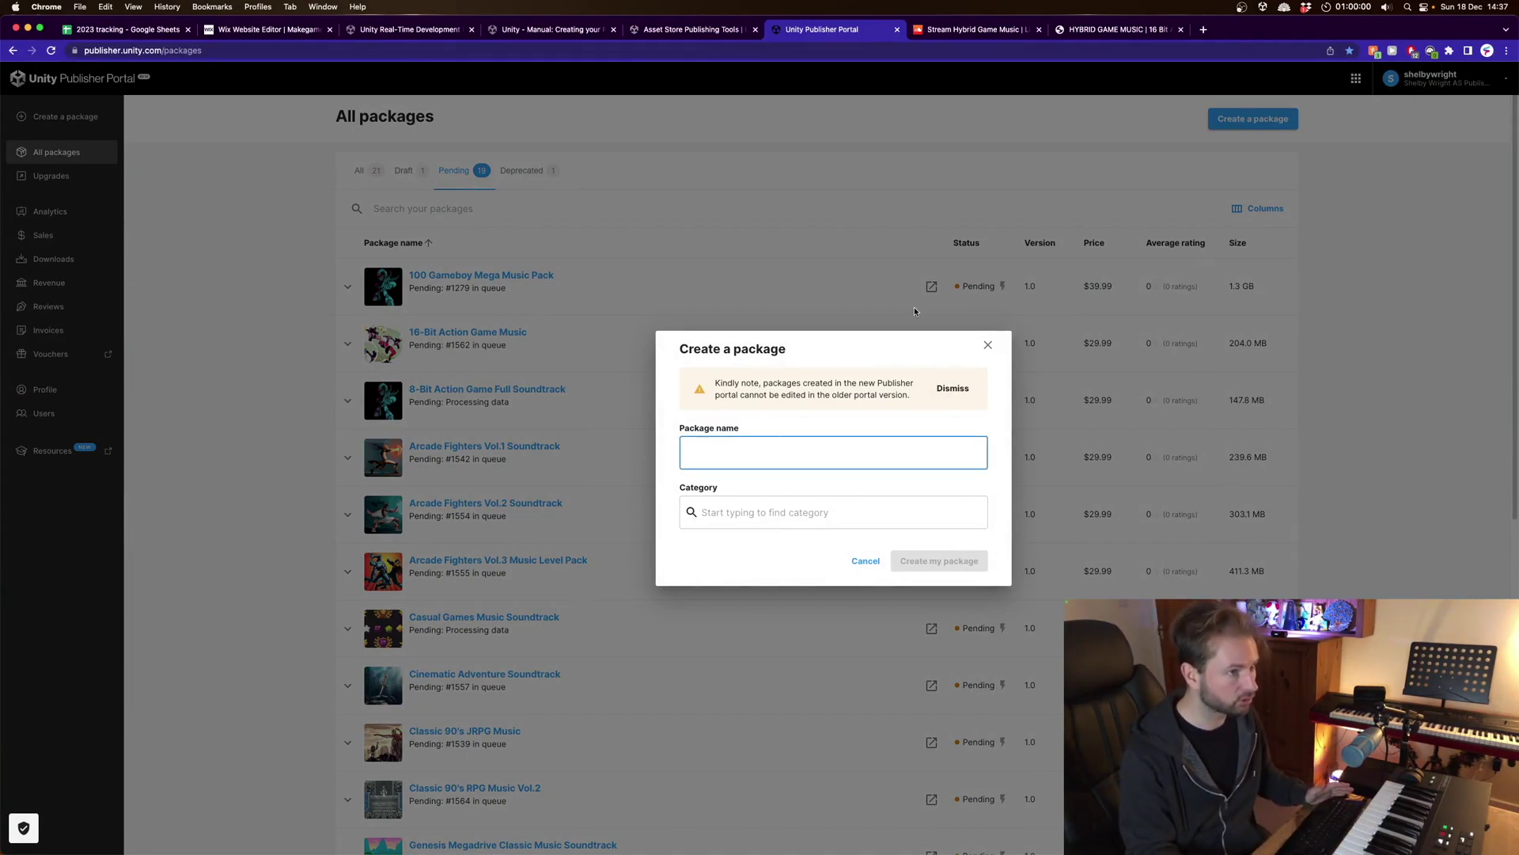
left_click(1093, 30)
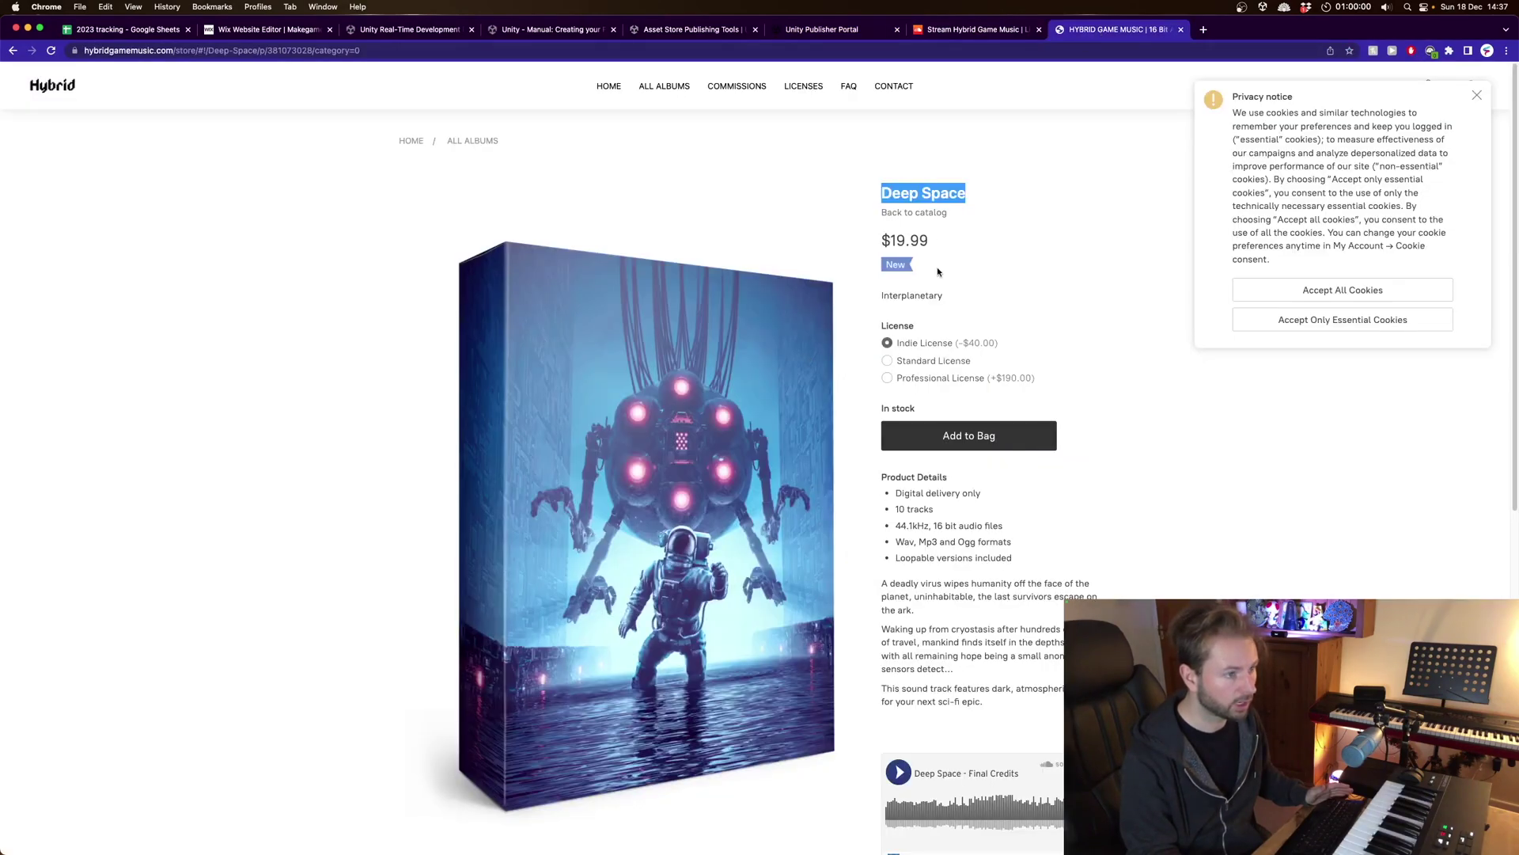
right_click(929, 196)
left_click(970, 221)
left_click(820, 31)
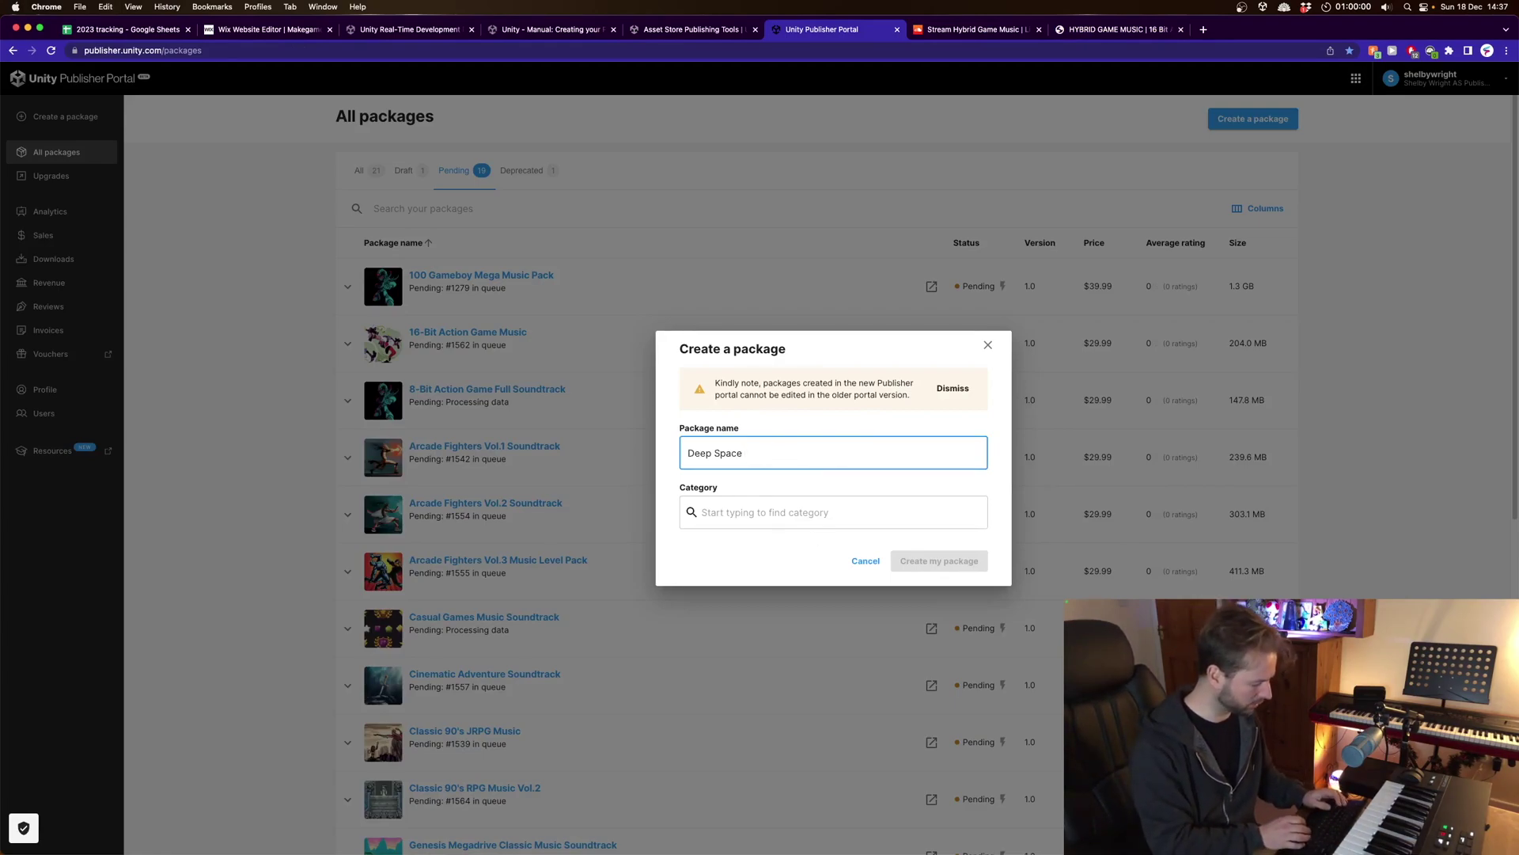
type(" So")
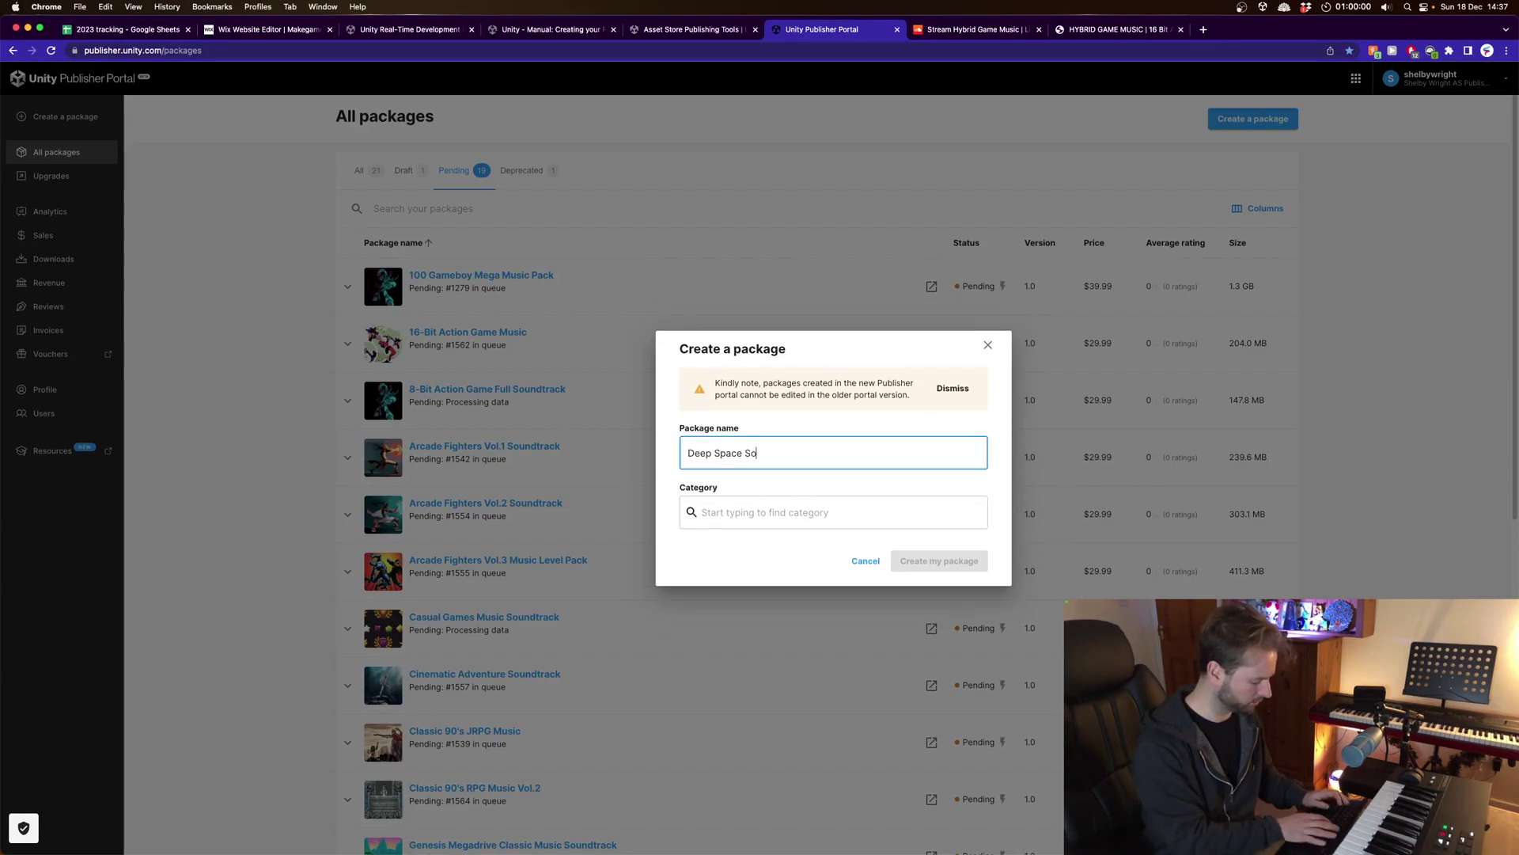
type("undtrack")
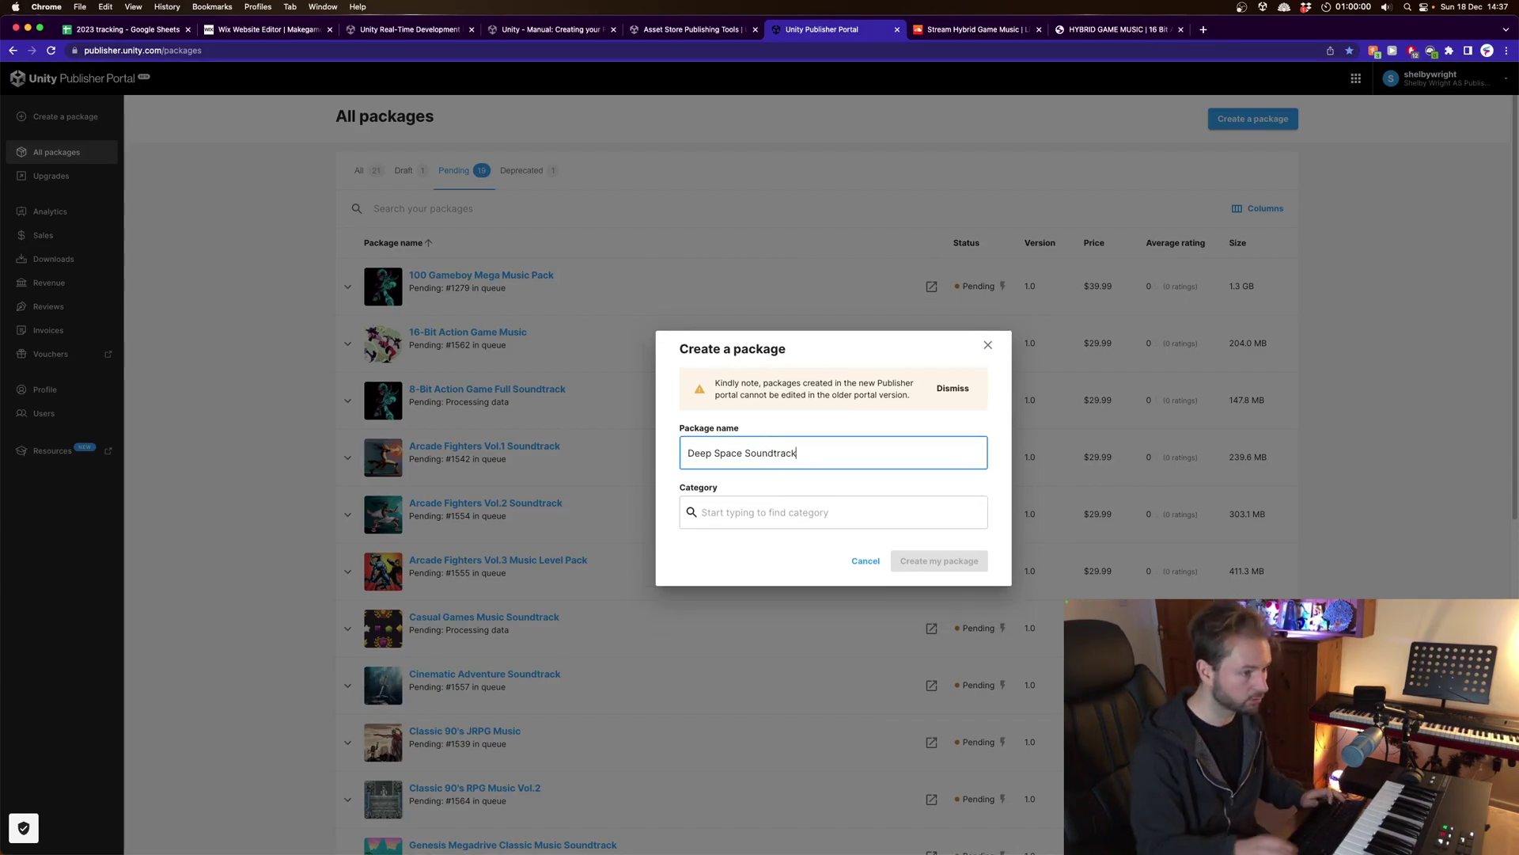
left_click(798, 519)
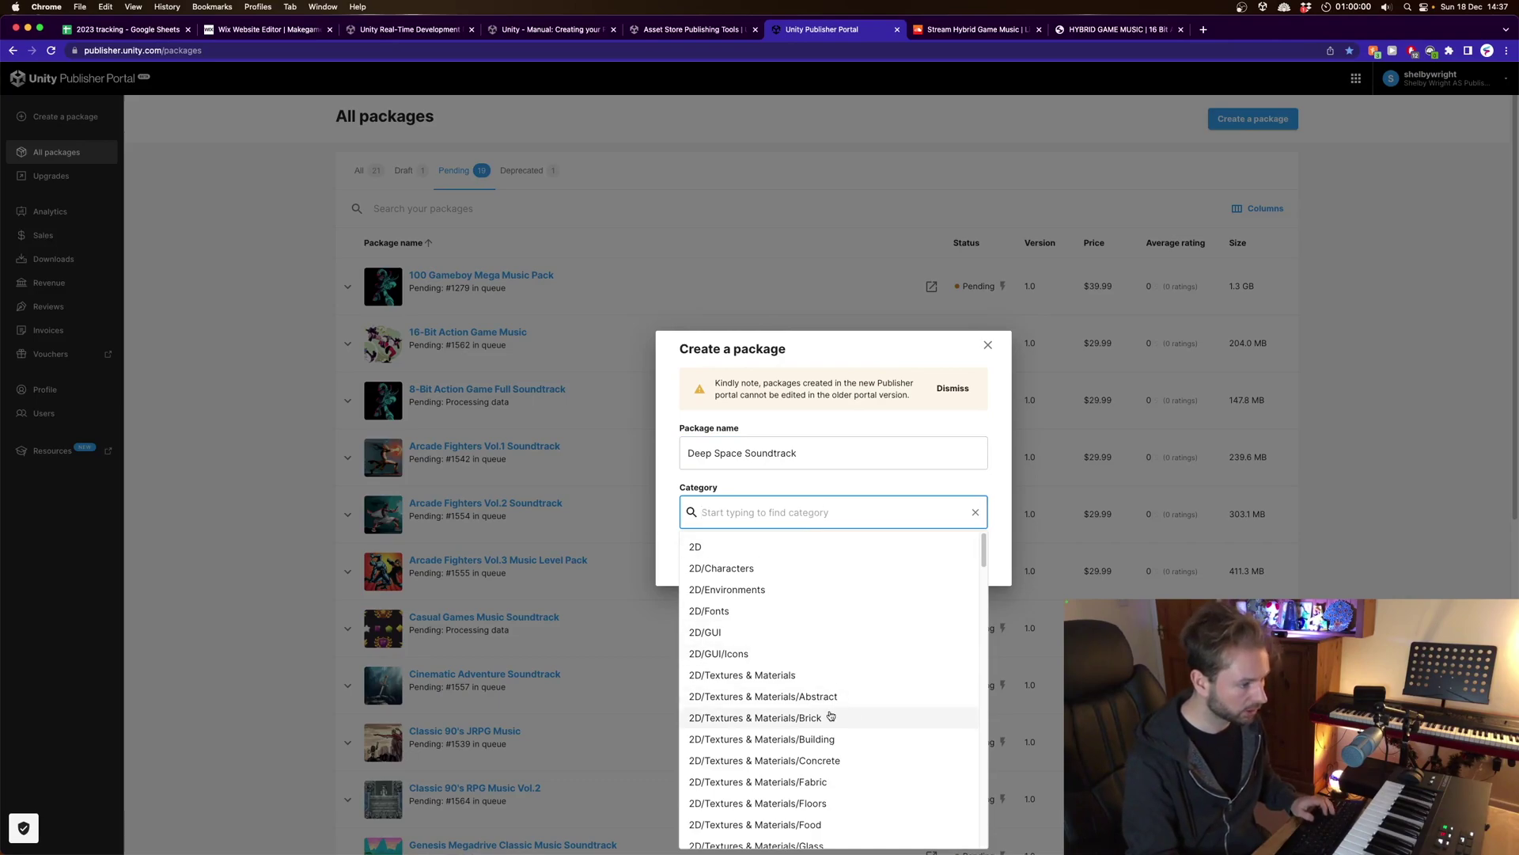
scroll(819, 716, "down", 5)
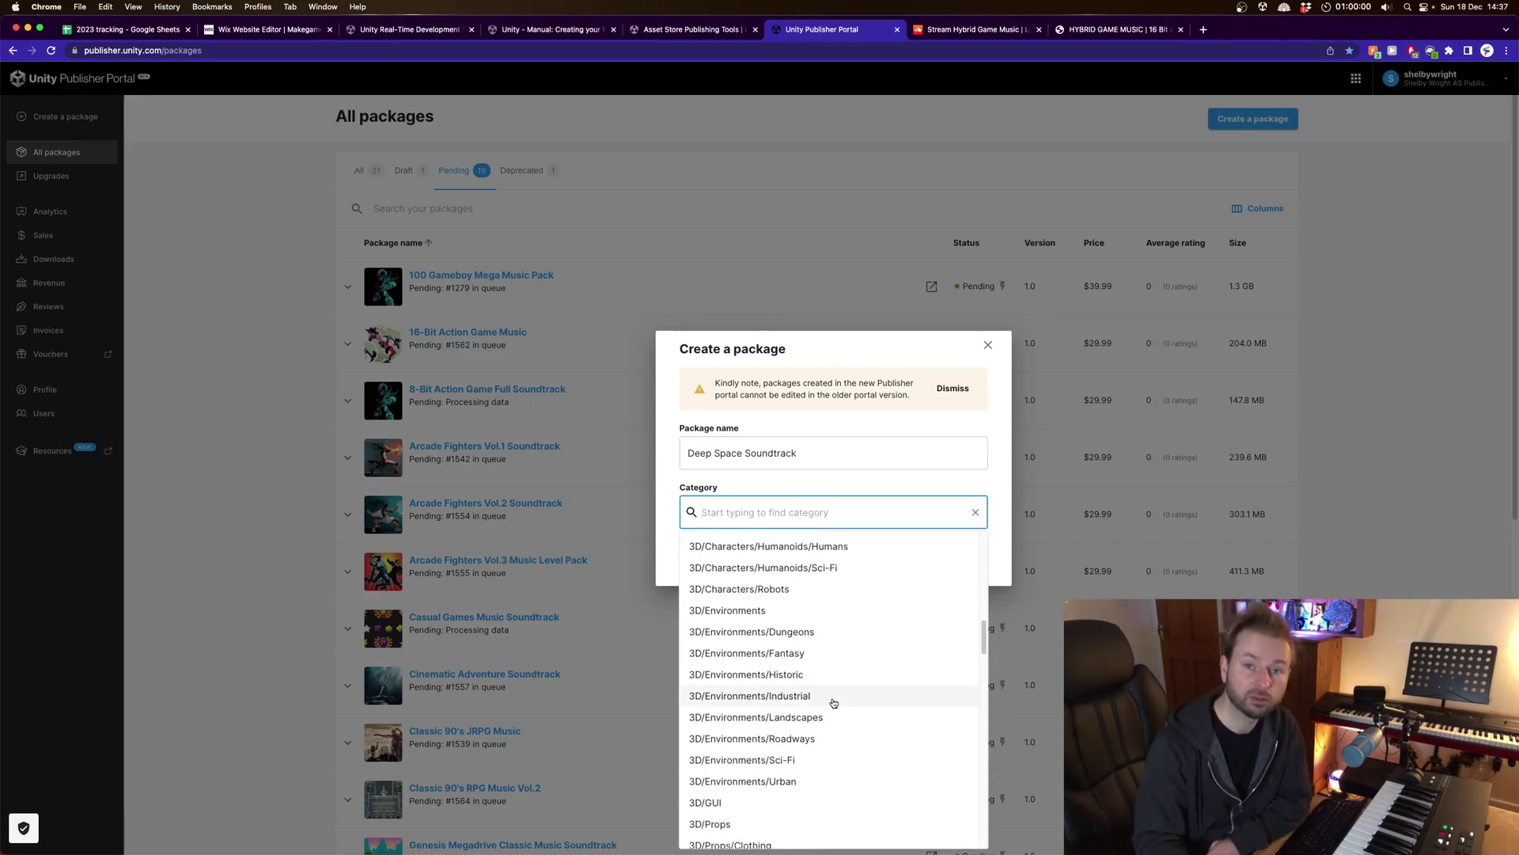
scroll(800, 665, "down", 3)
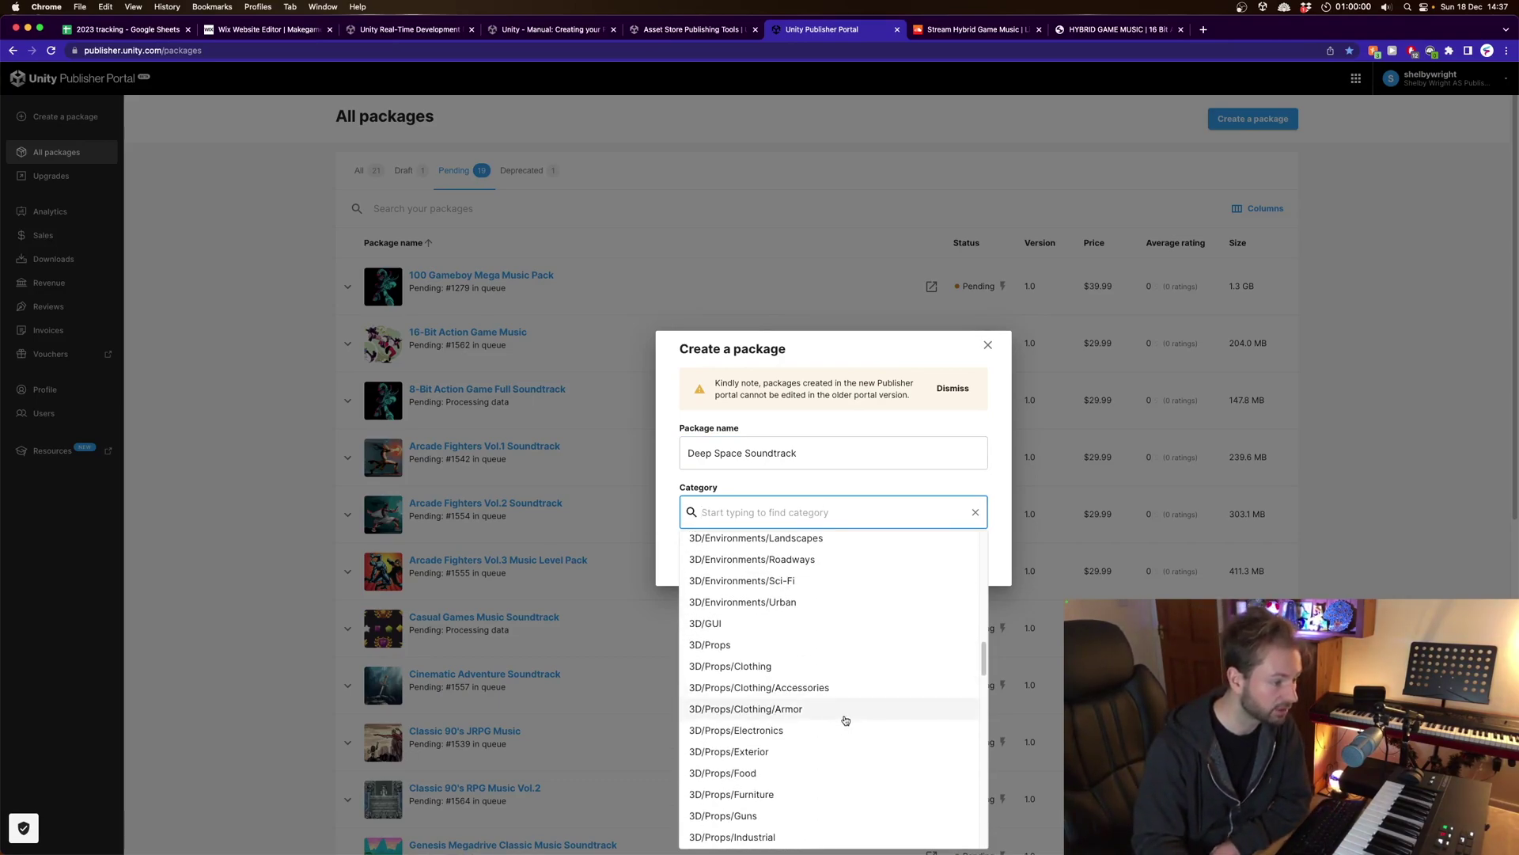
scroll(844, 712, "down", 6)
scroll(845, 709, "down", 5)
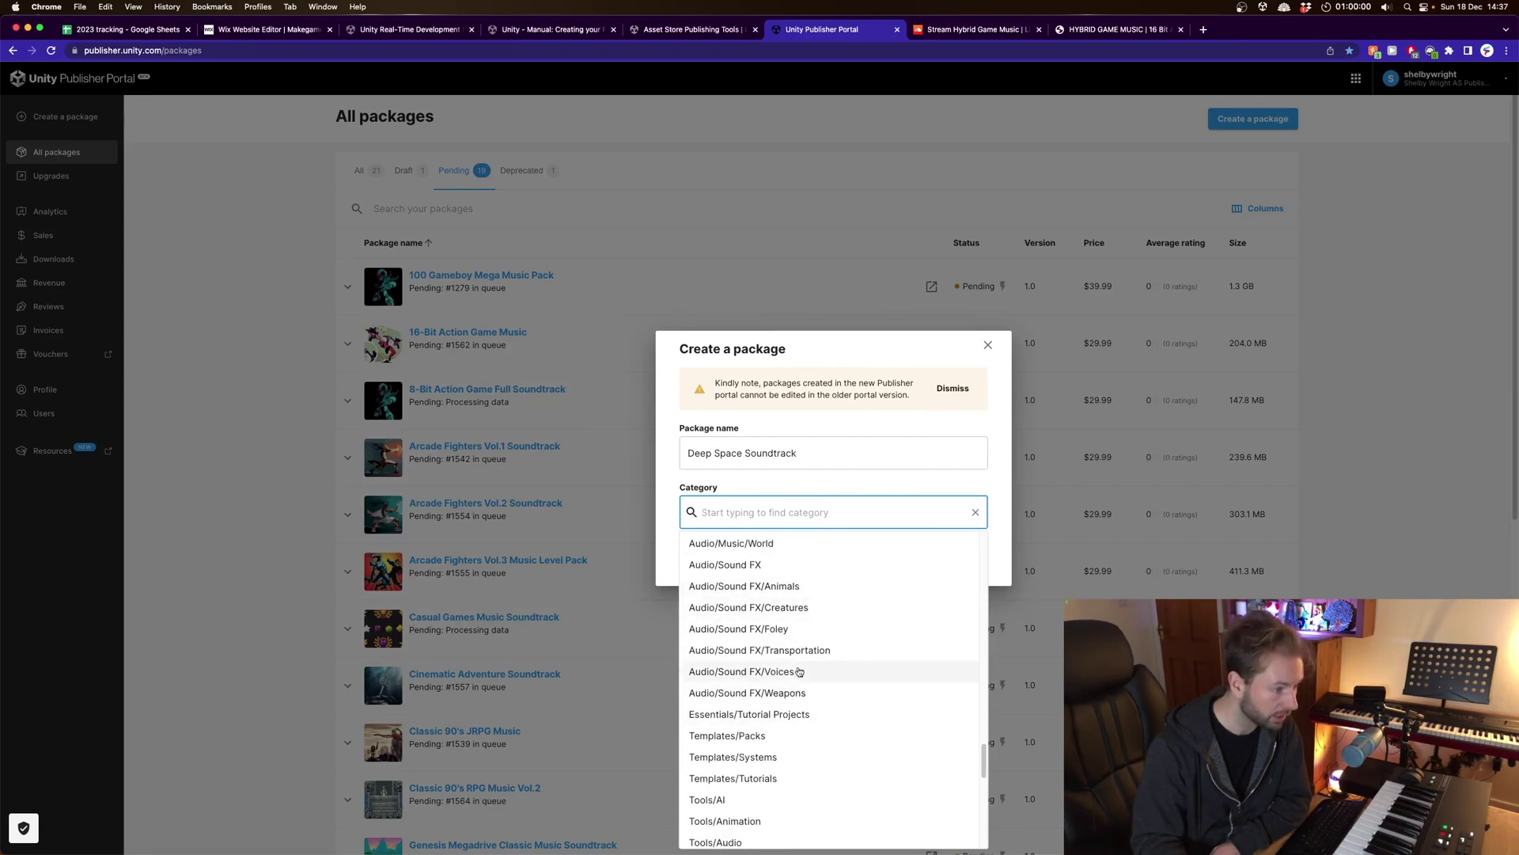
scroll(849, 687, "up", 3)
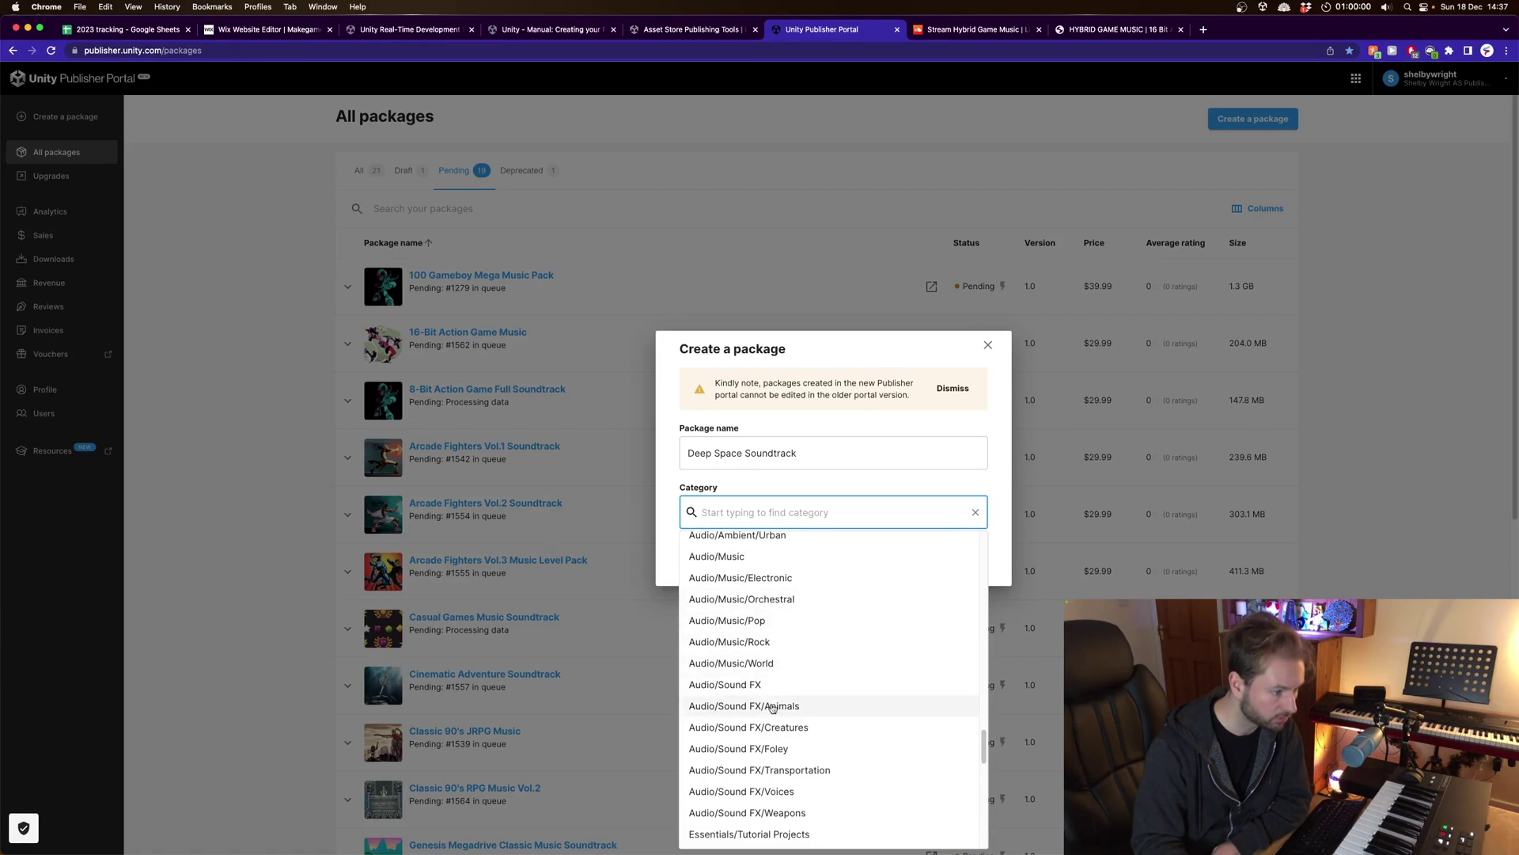
left_click(754, 557)
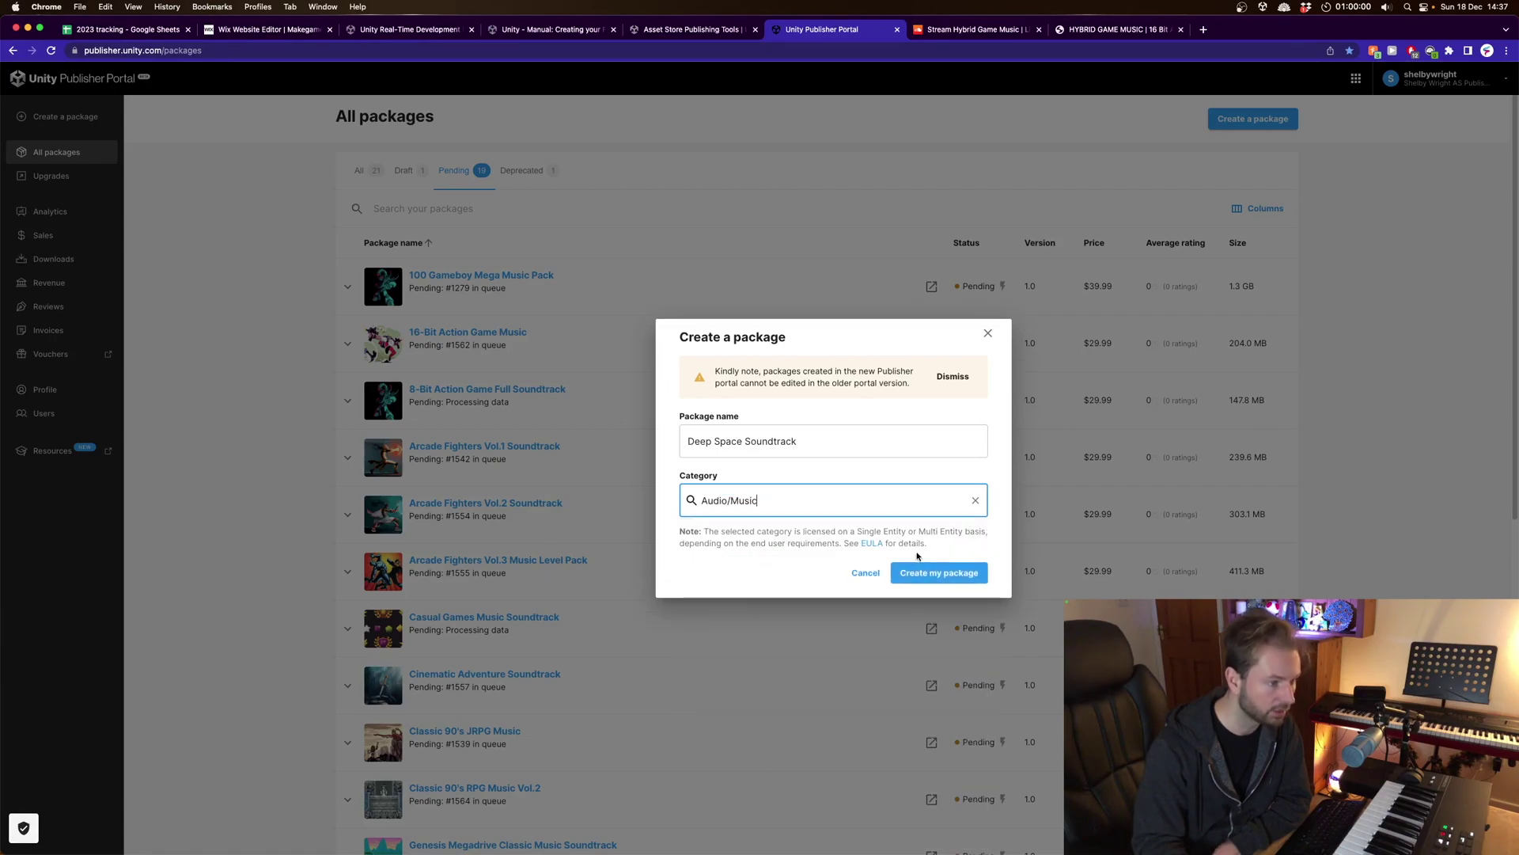
Create the Deep Space Soundtrack package and wait for its Package upload page.
left_click(946, 576)
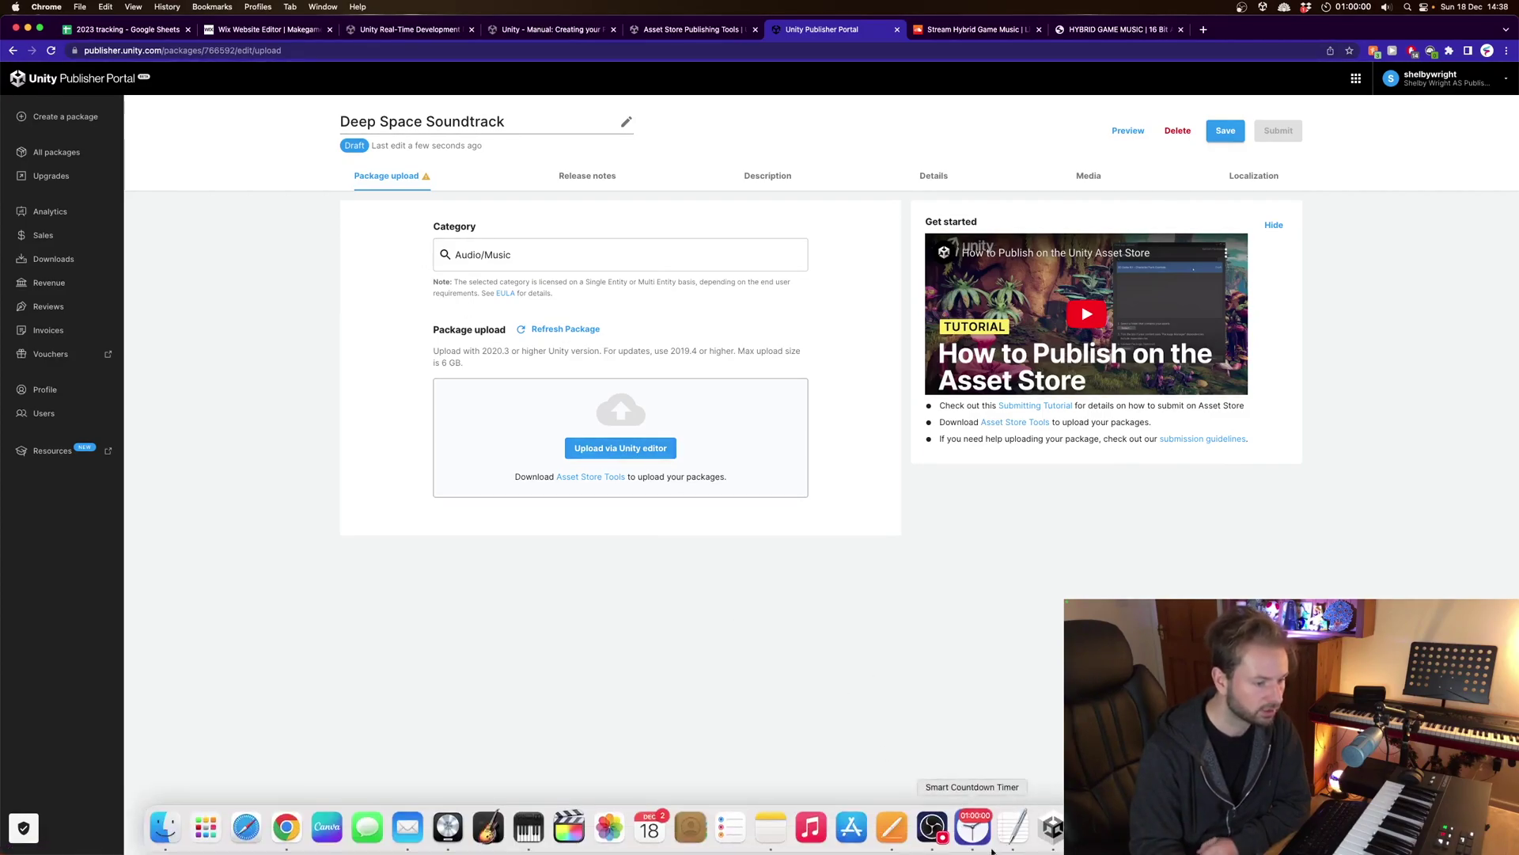
Launch Unity Hub, look at the new-project templates, then close the Hub.
left_click(1052, 827)
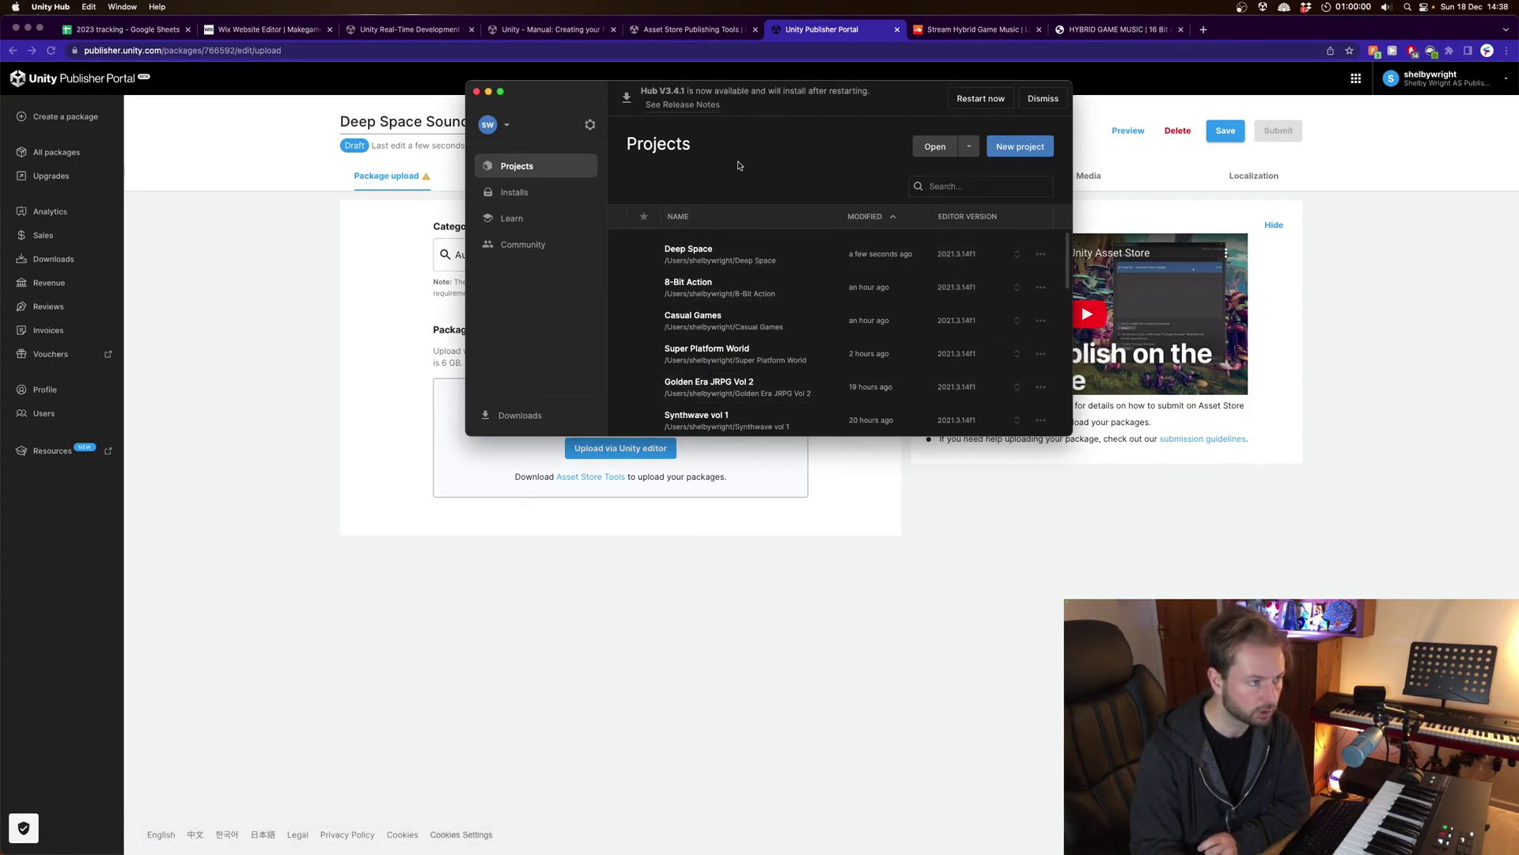
left_click(1017, 147)
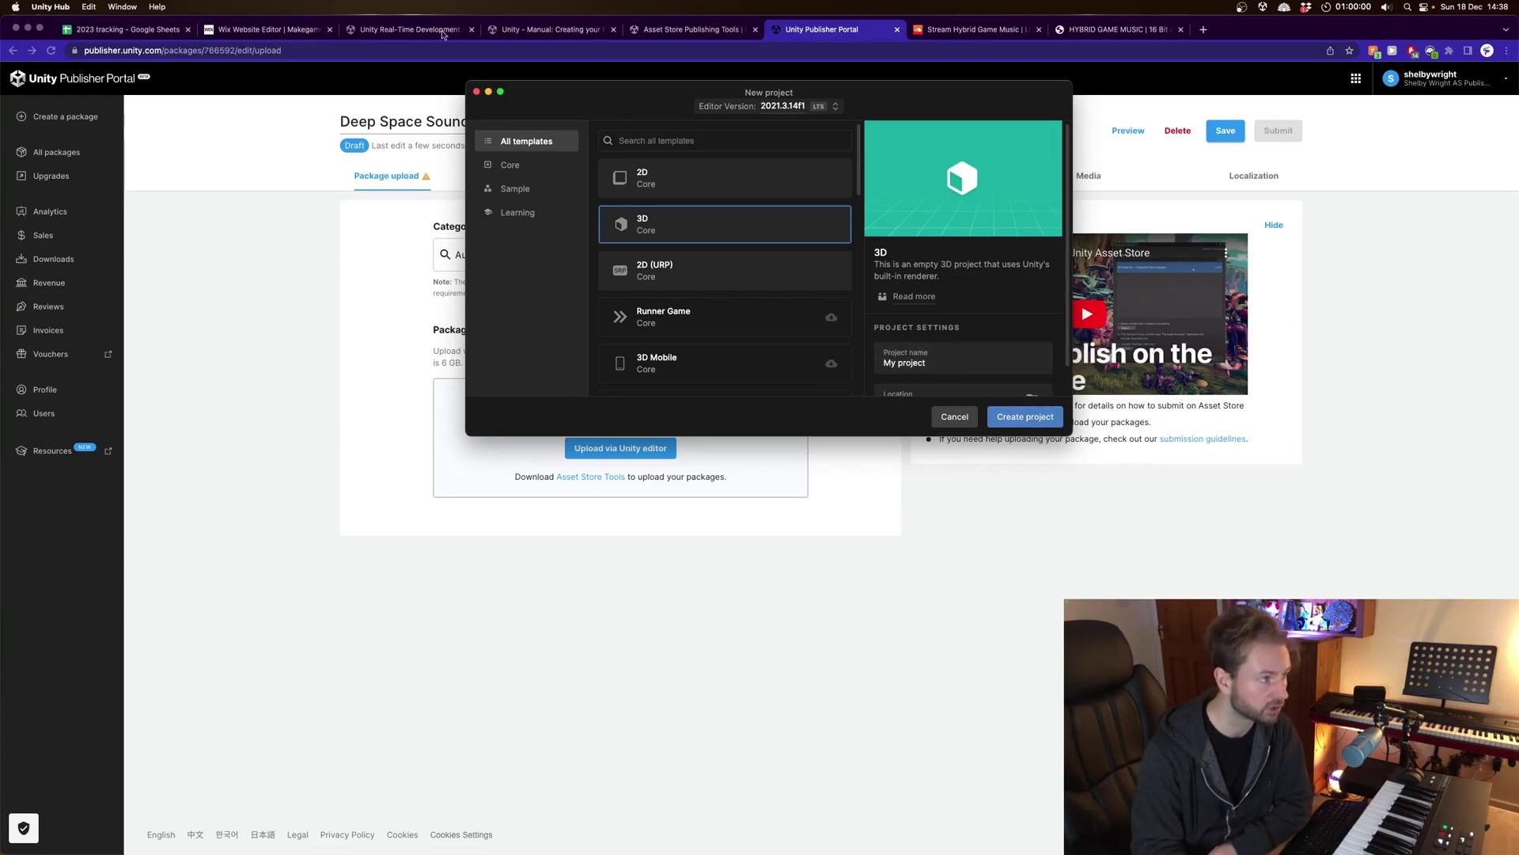
left_click(476, 91)
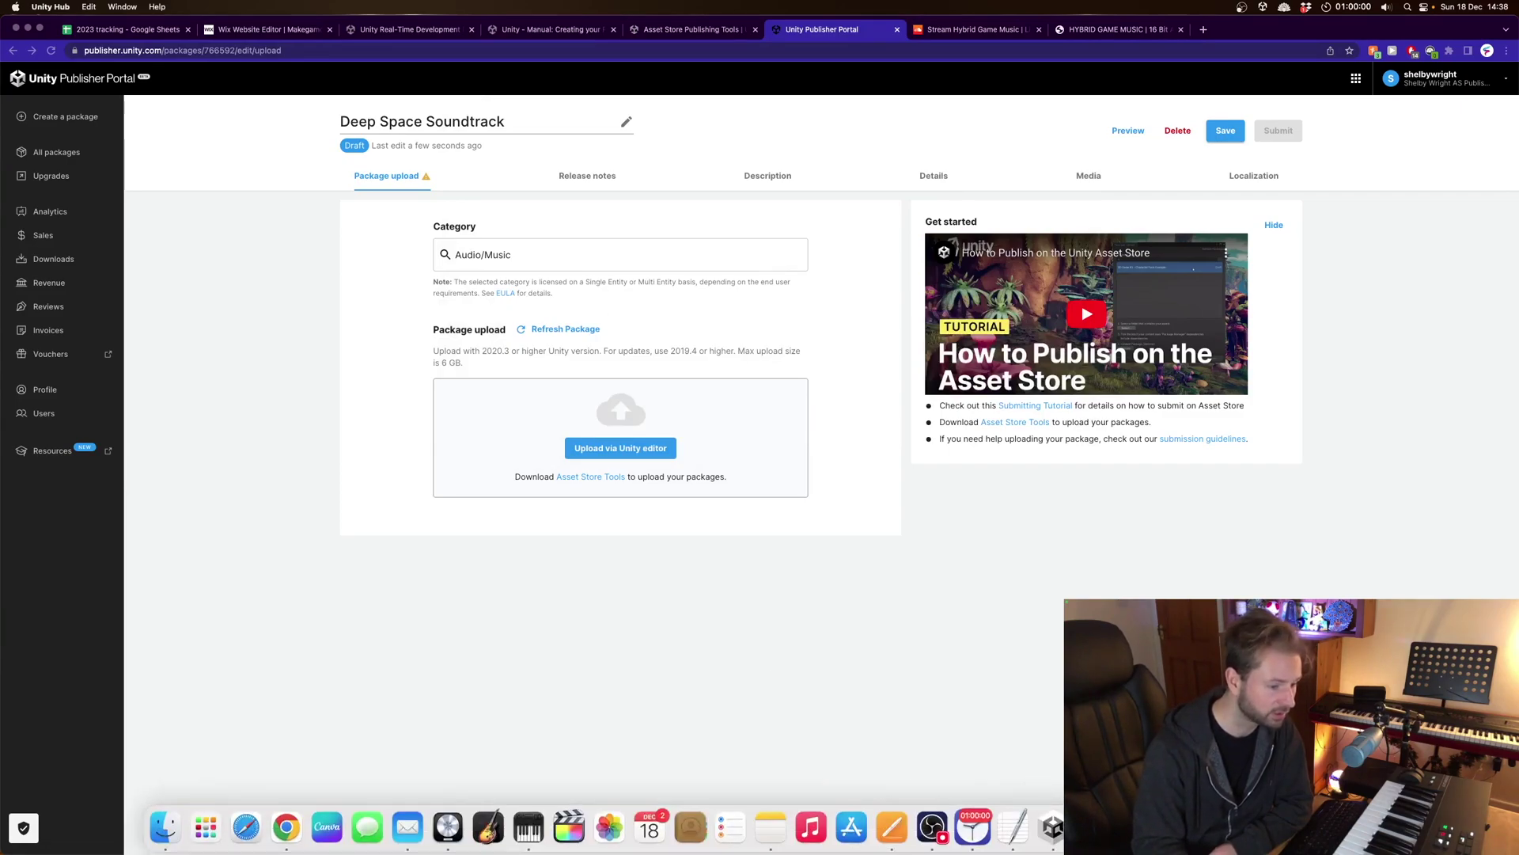
left_click(1234, 828)
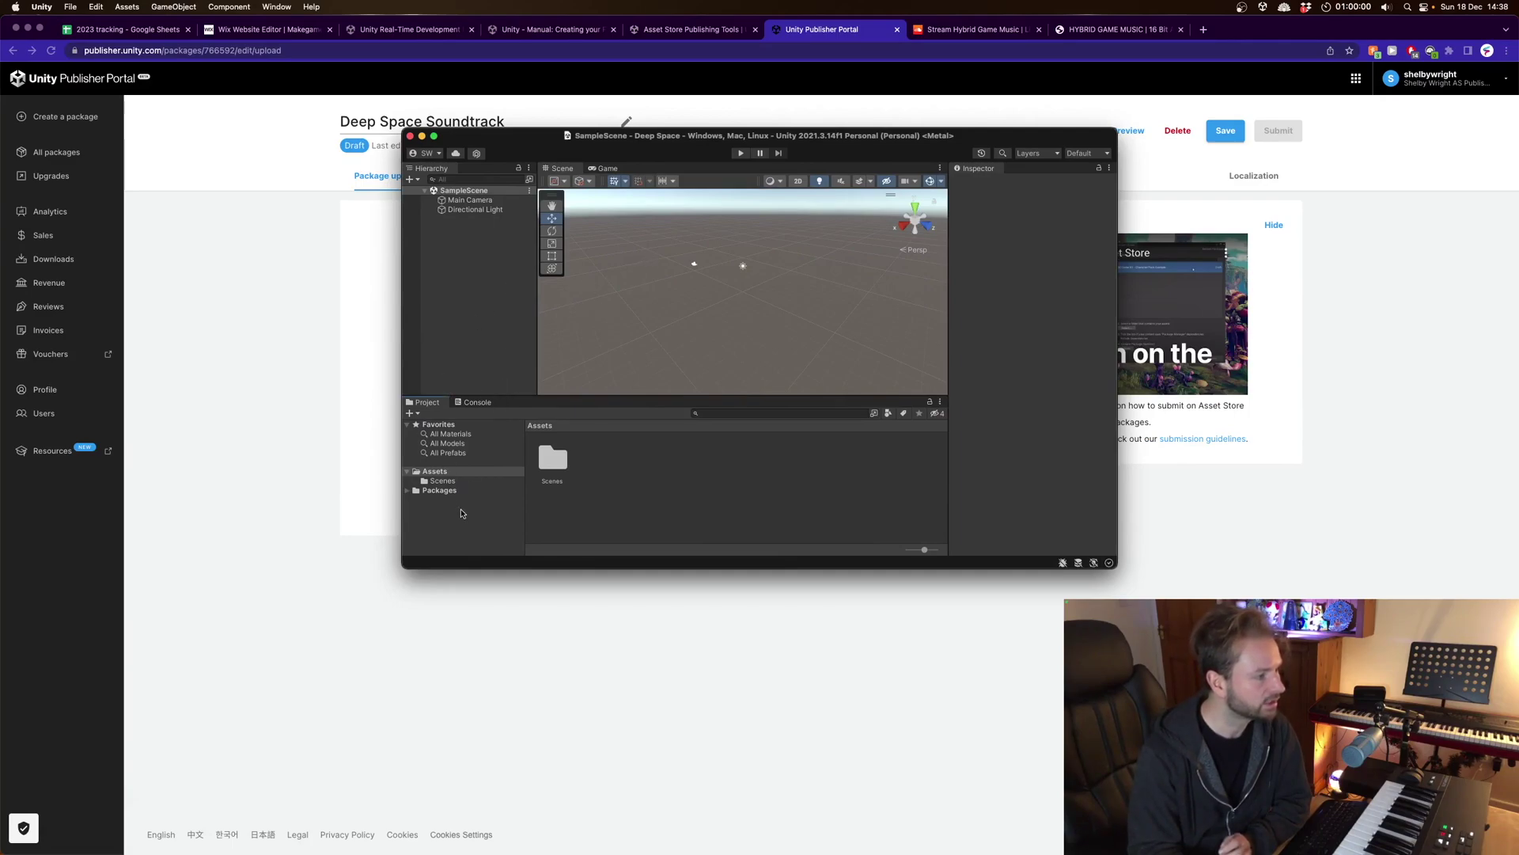
left_click(439, 489)
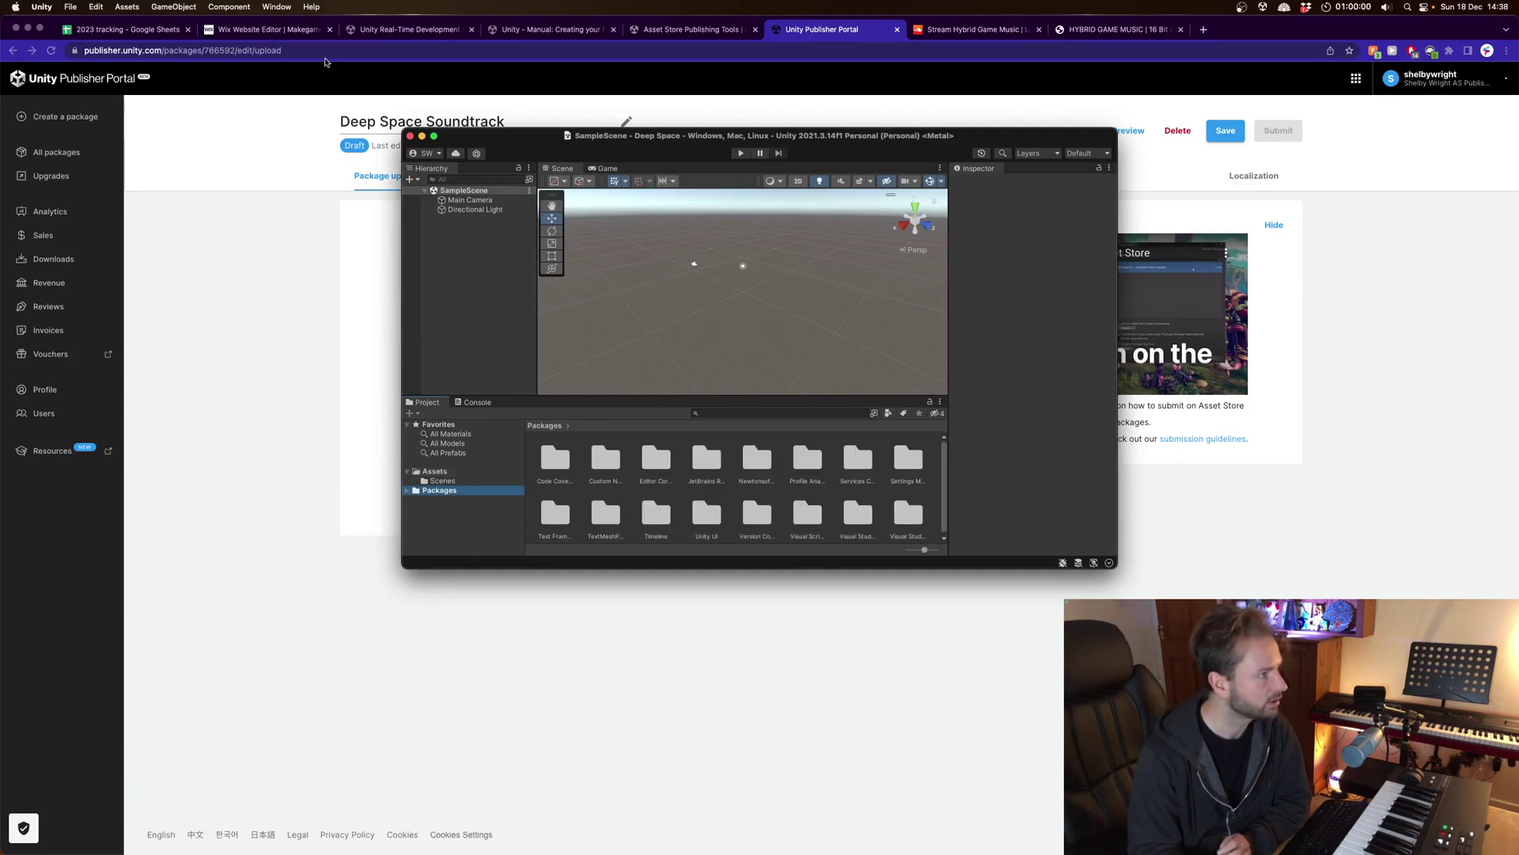
left_click(281, 299)
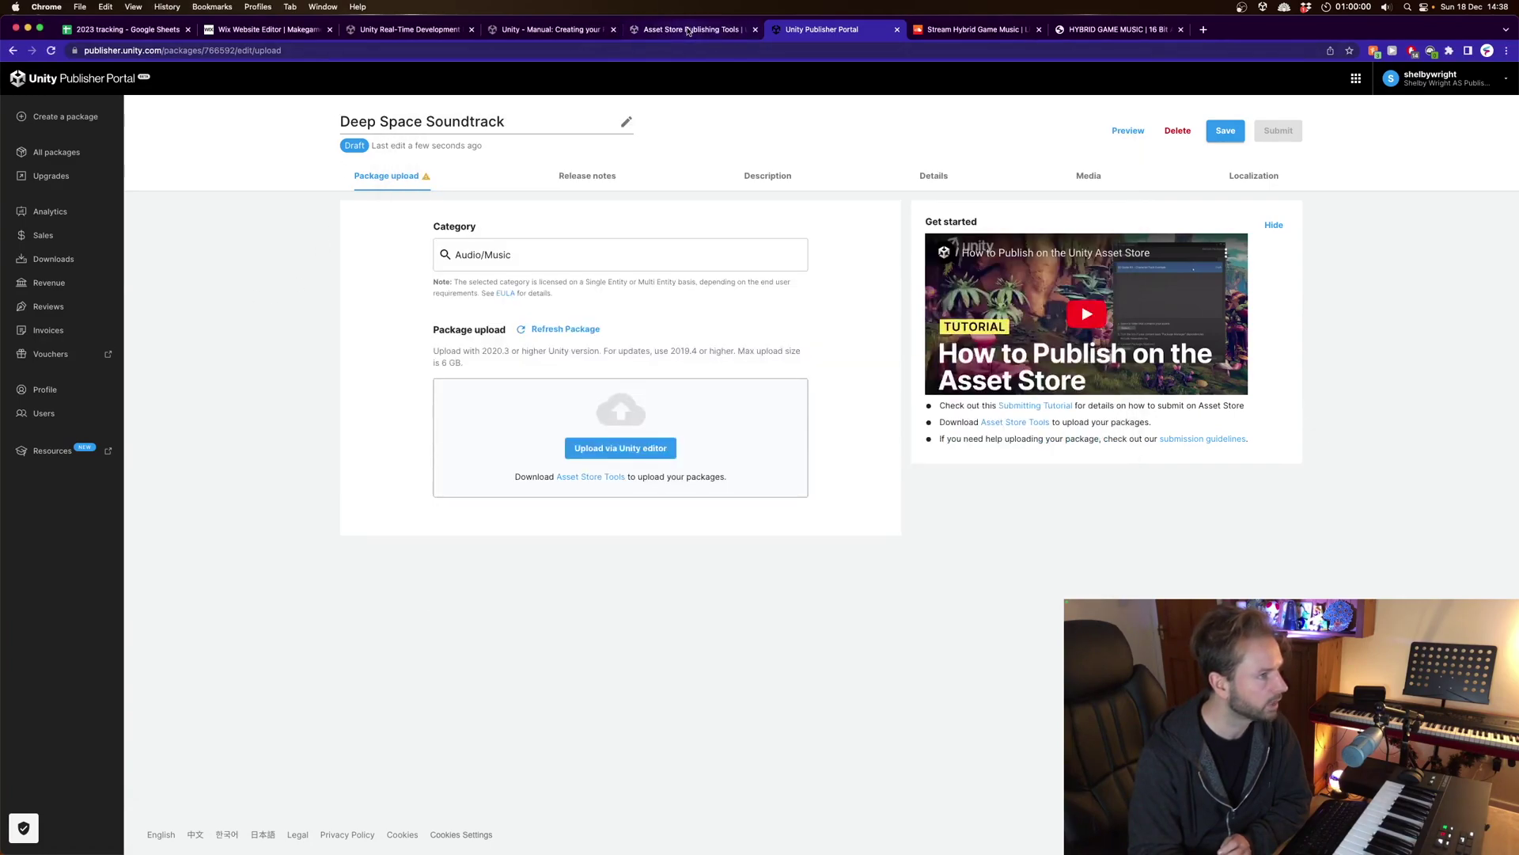
Send the free Asset Store Publishing Tools from their store page to the Unity editor.
left_click(696, 29)
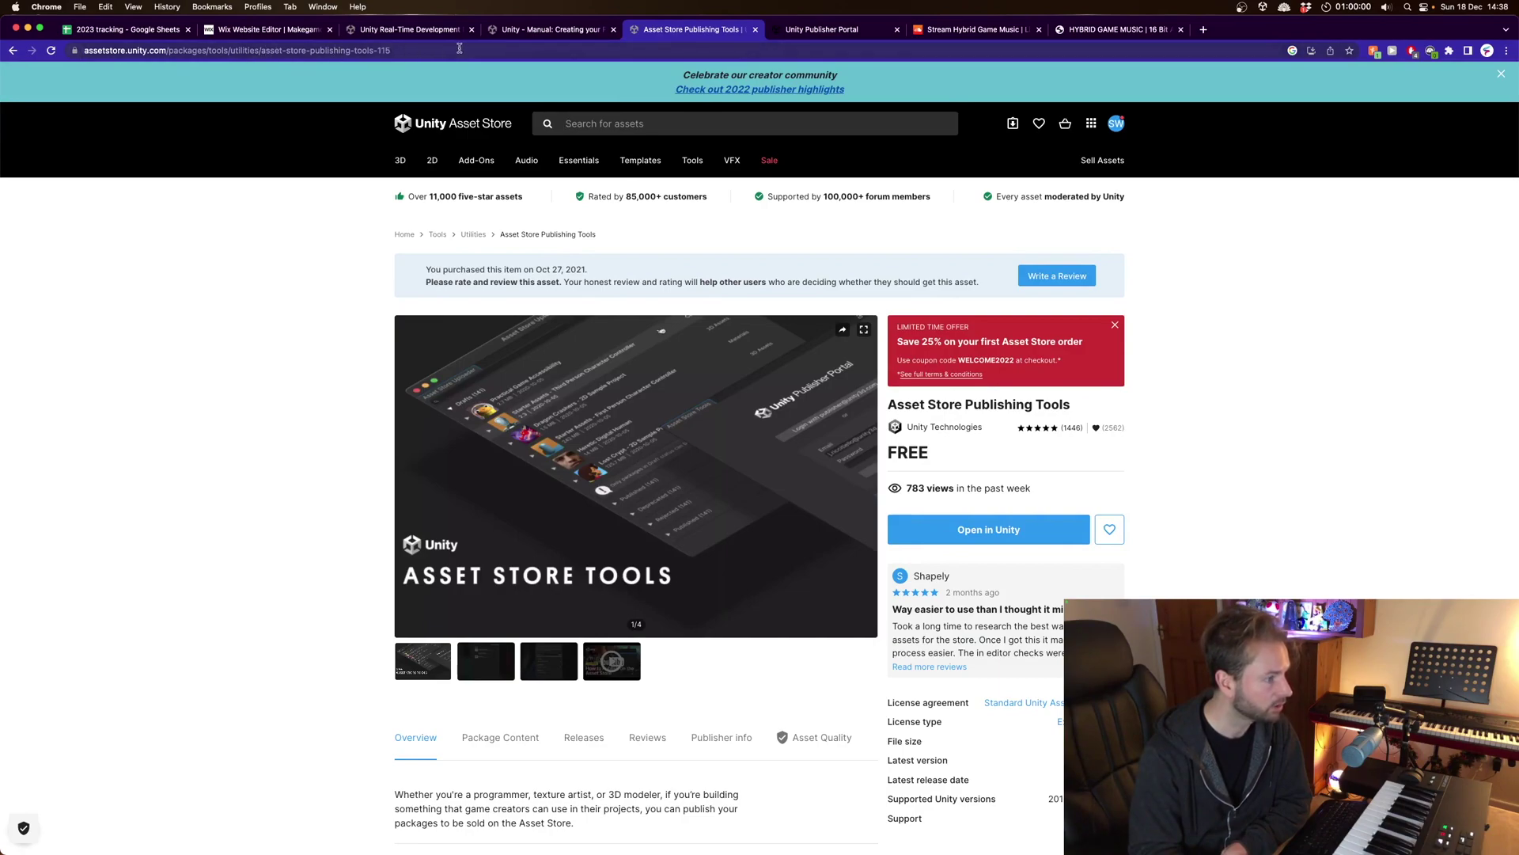
left_click(981, 531)
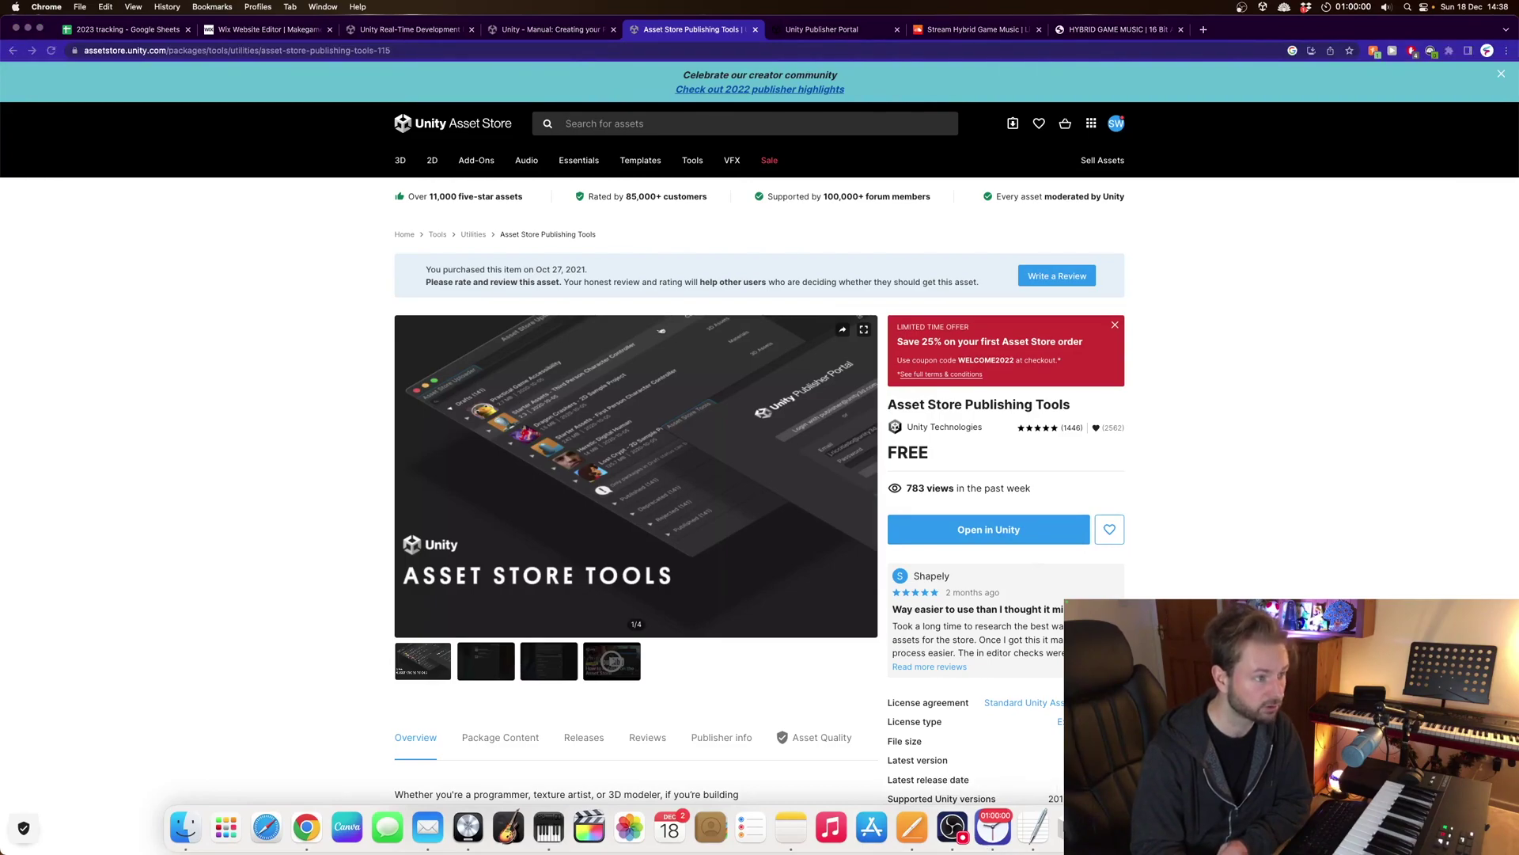
Bring the Unity editor forward and browse the Deep Space project's Assets and Packages folders.
left_click(953, 827)
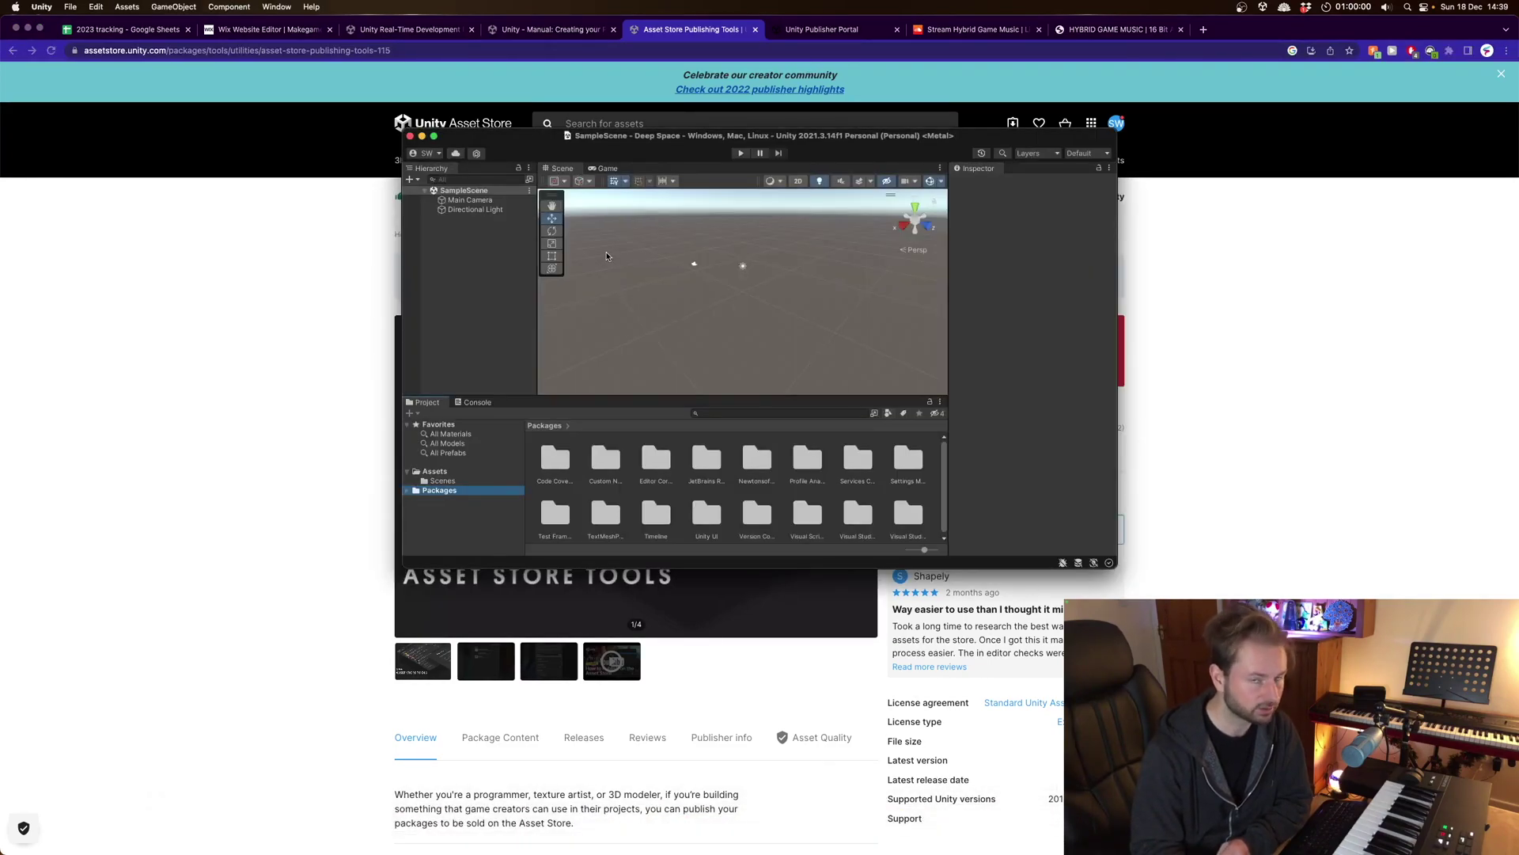
left_click(434, 472)
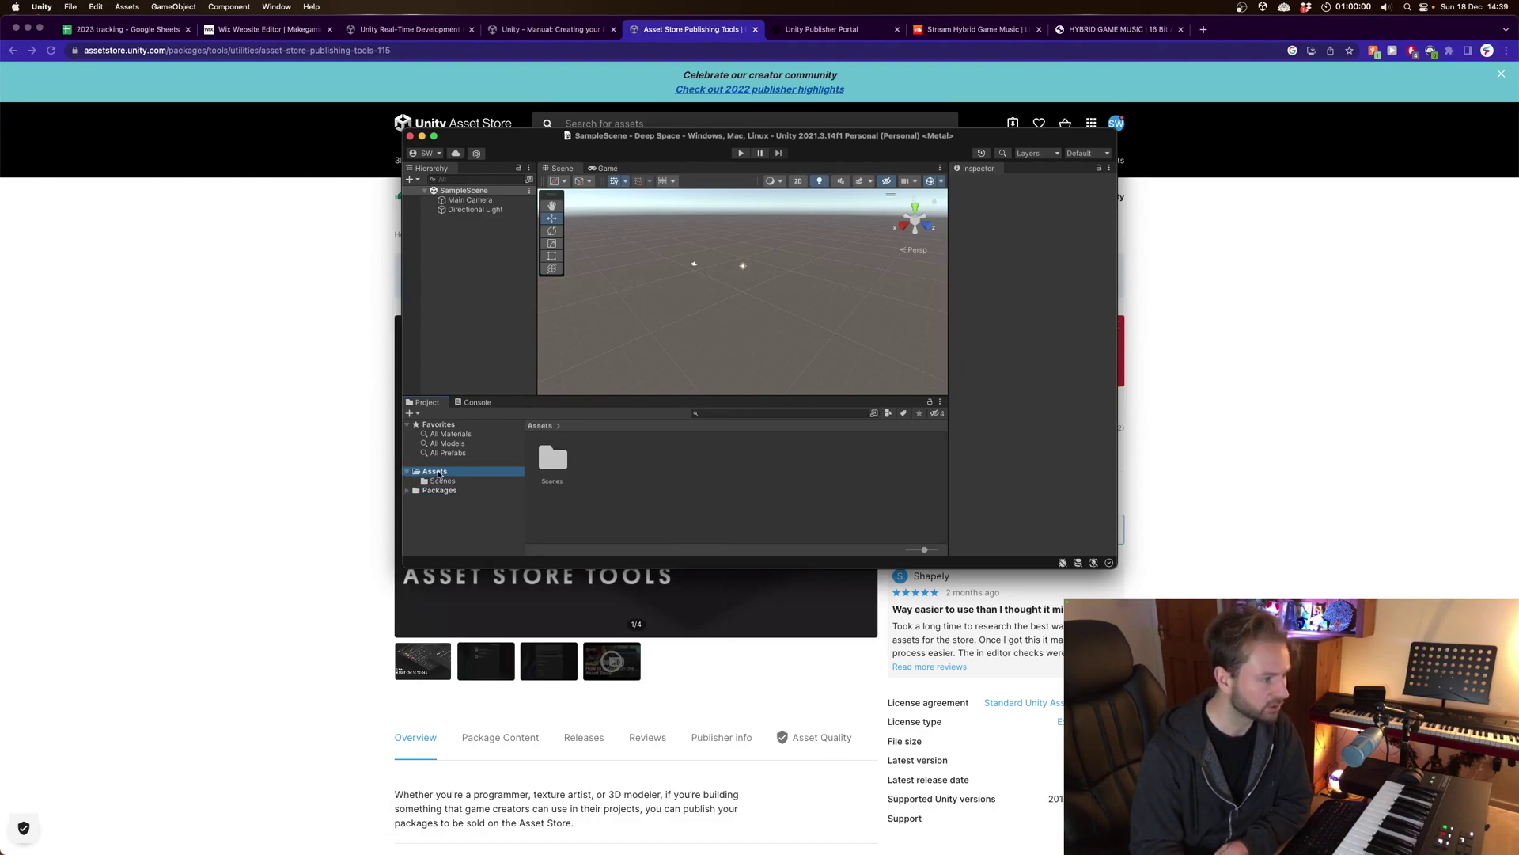
left_click(441, 491)
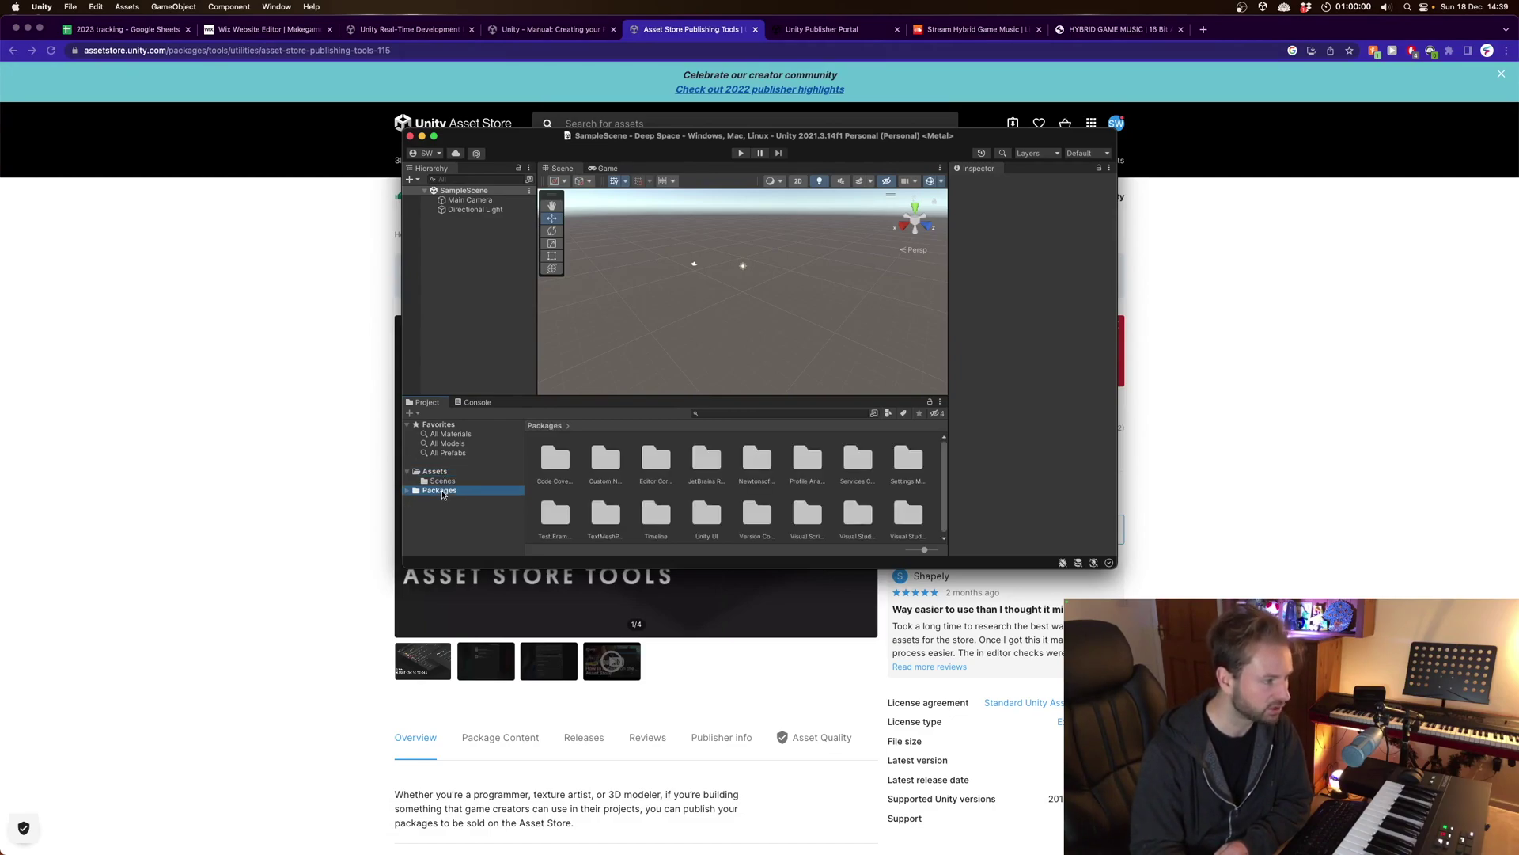
Open Package Manager from Assets > View in Package Manager and list the My Assets packages.
left_click(123, 6)
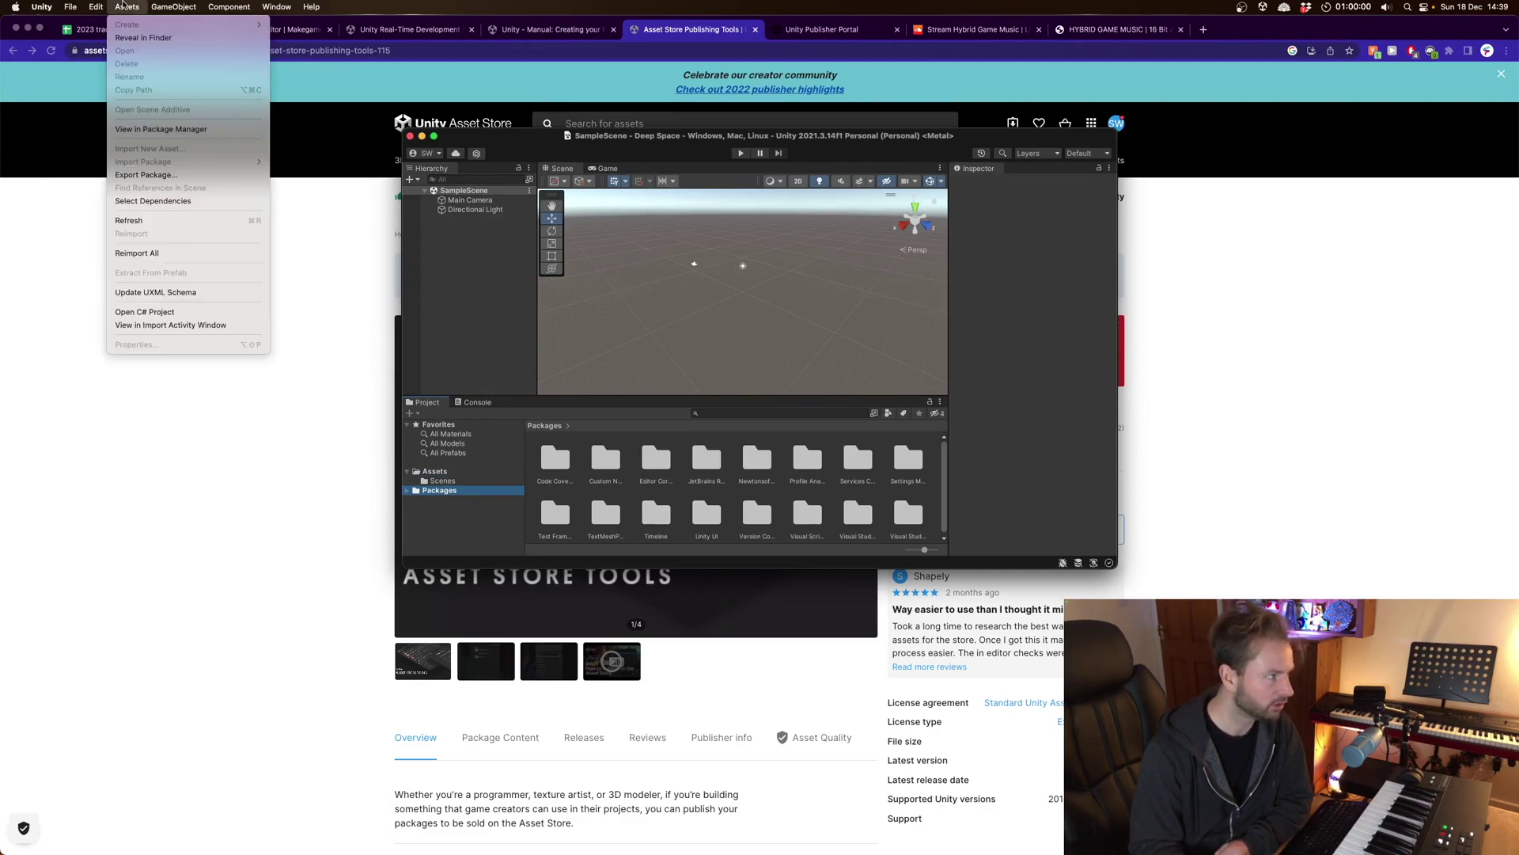
left_click(179, 130)
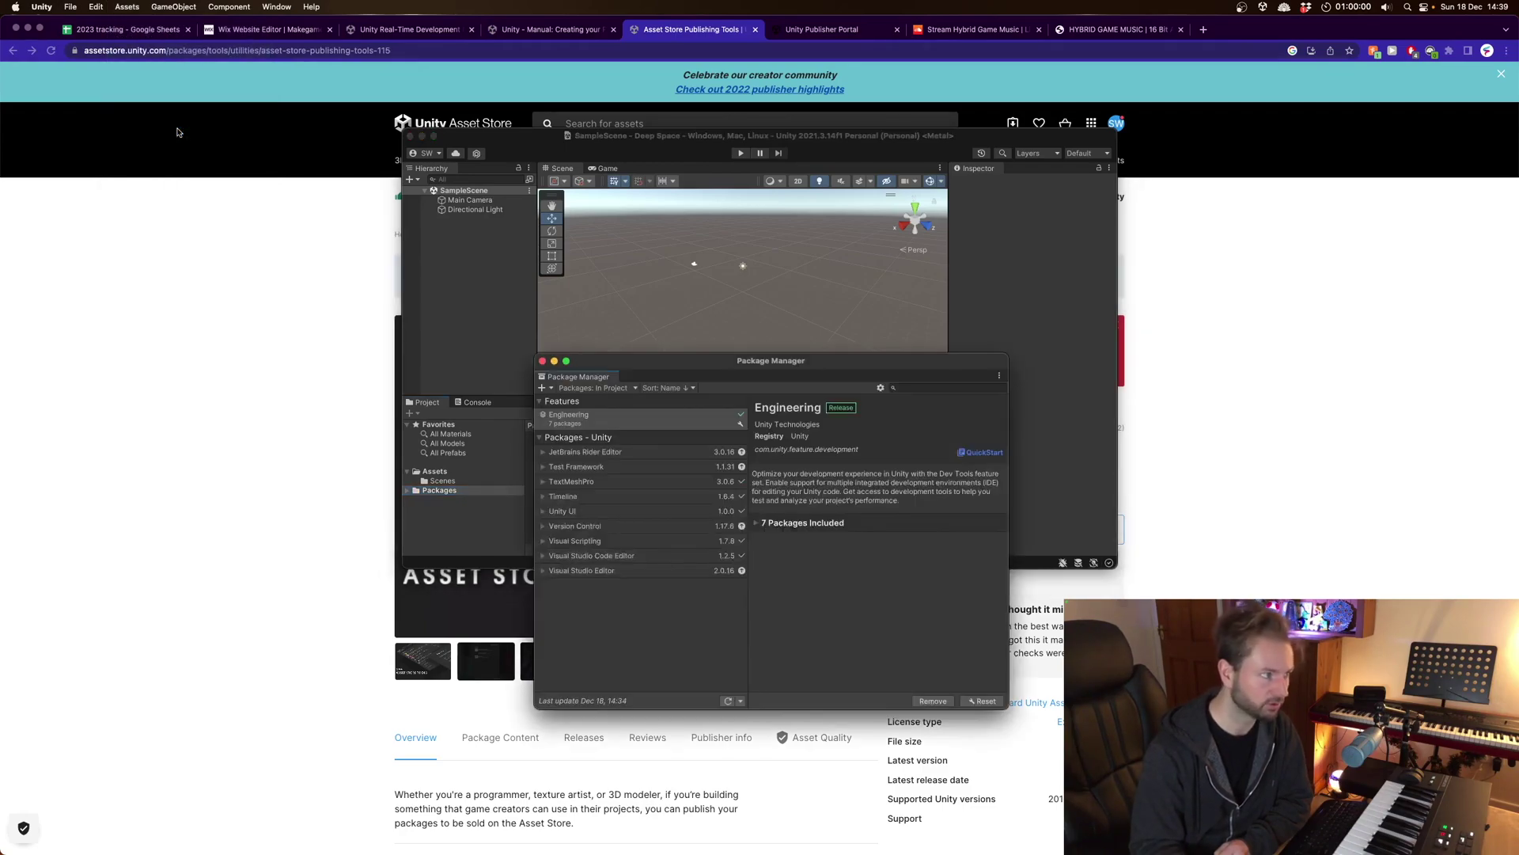
left_click(594, 387)
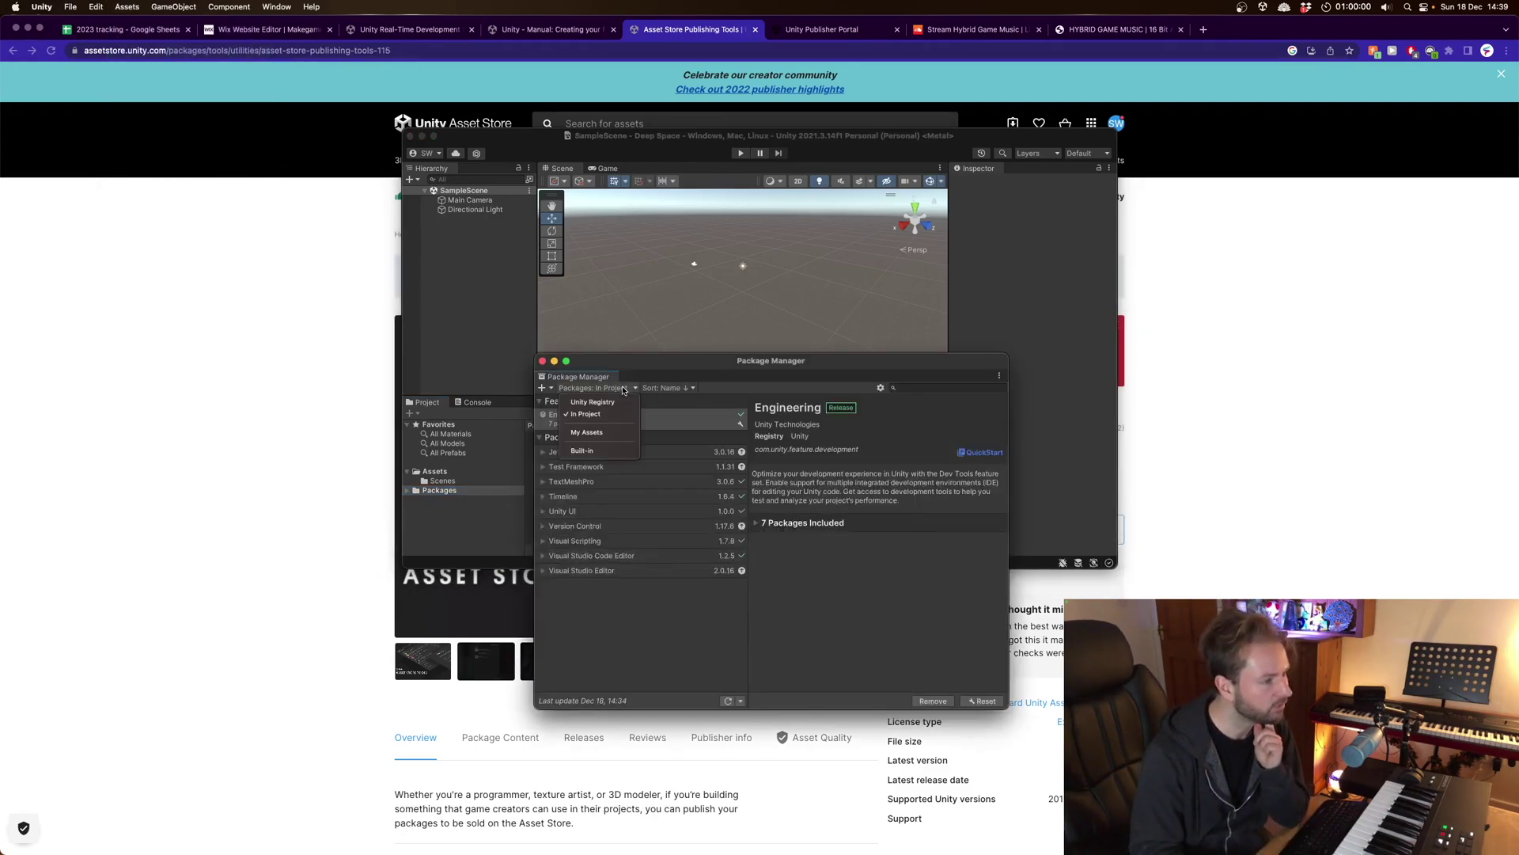
left_click(669, 365)
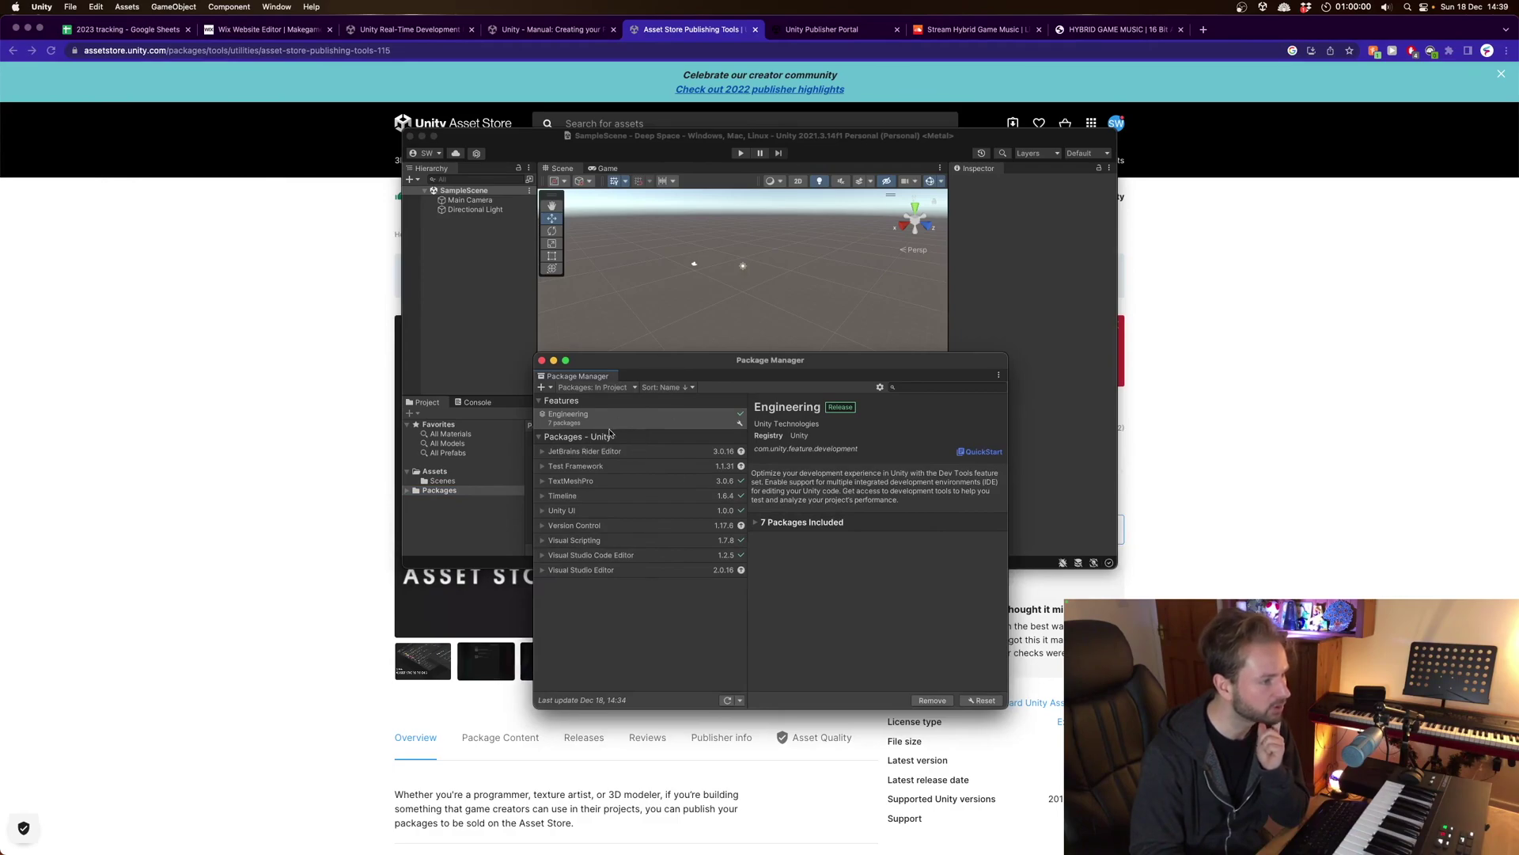
left_click(615, 391)
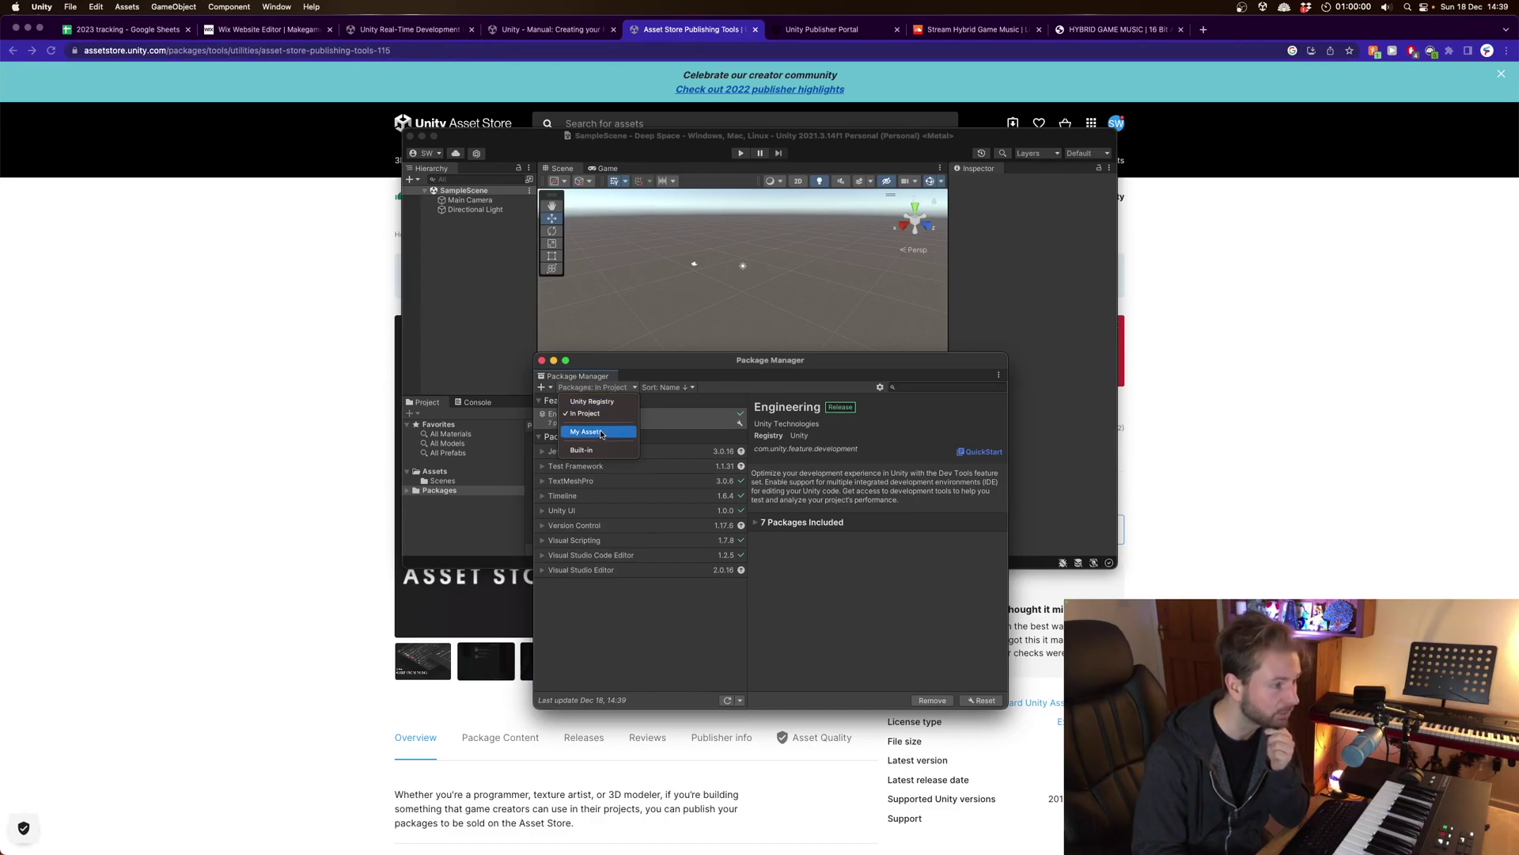
left_click(603, 436)
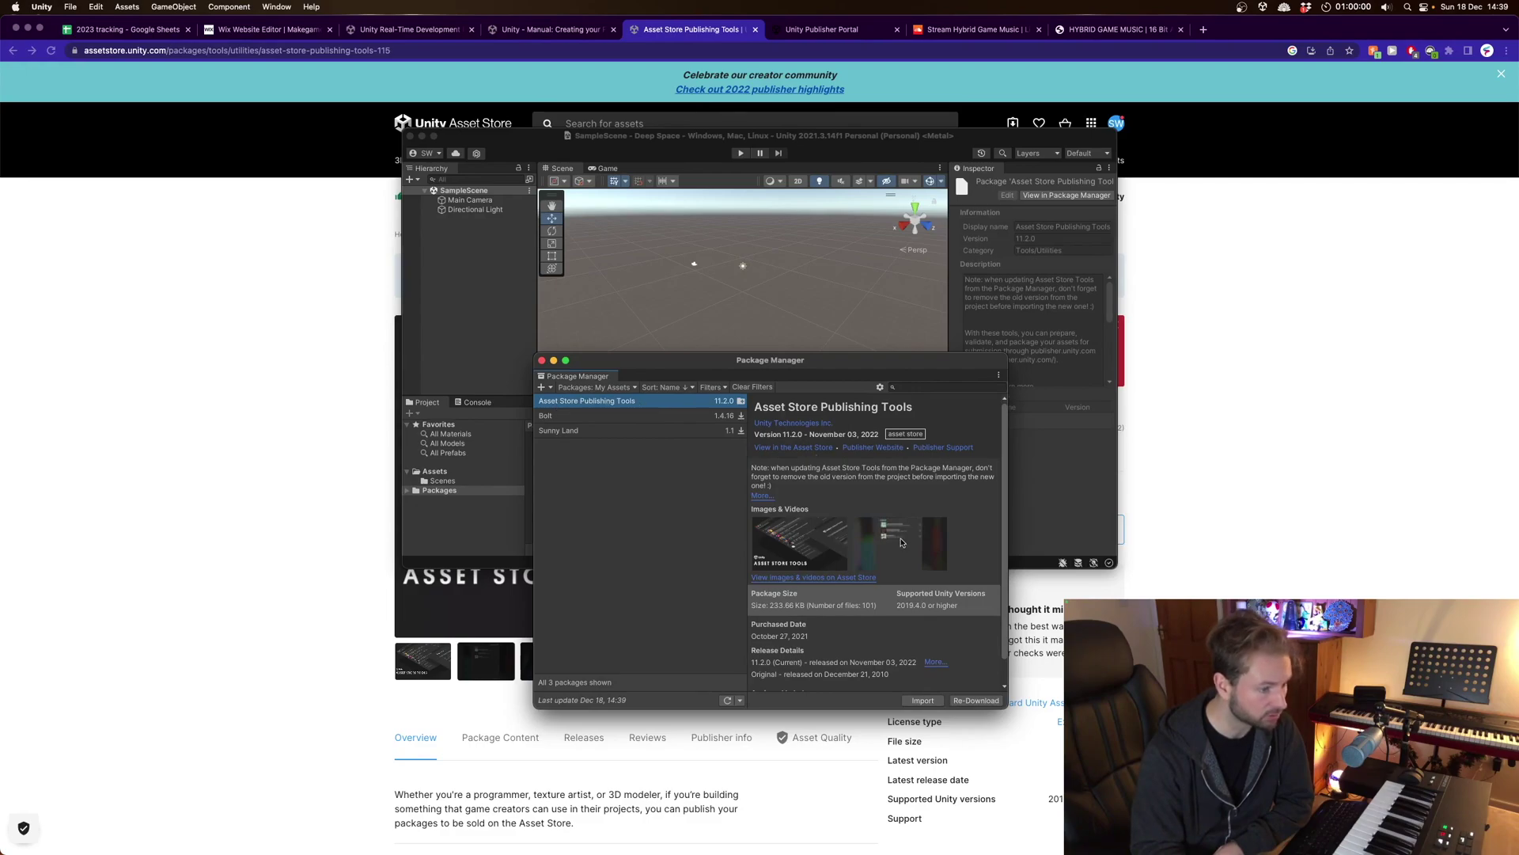
Import Asset Store Publishing Tools and confirm its package contents.
left_click(932, 700)
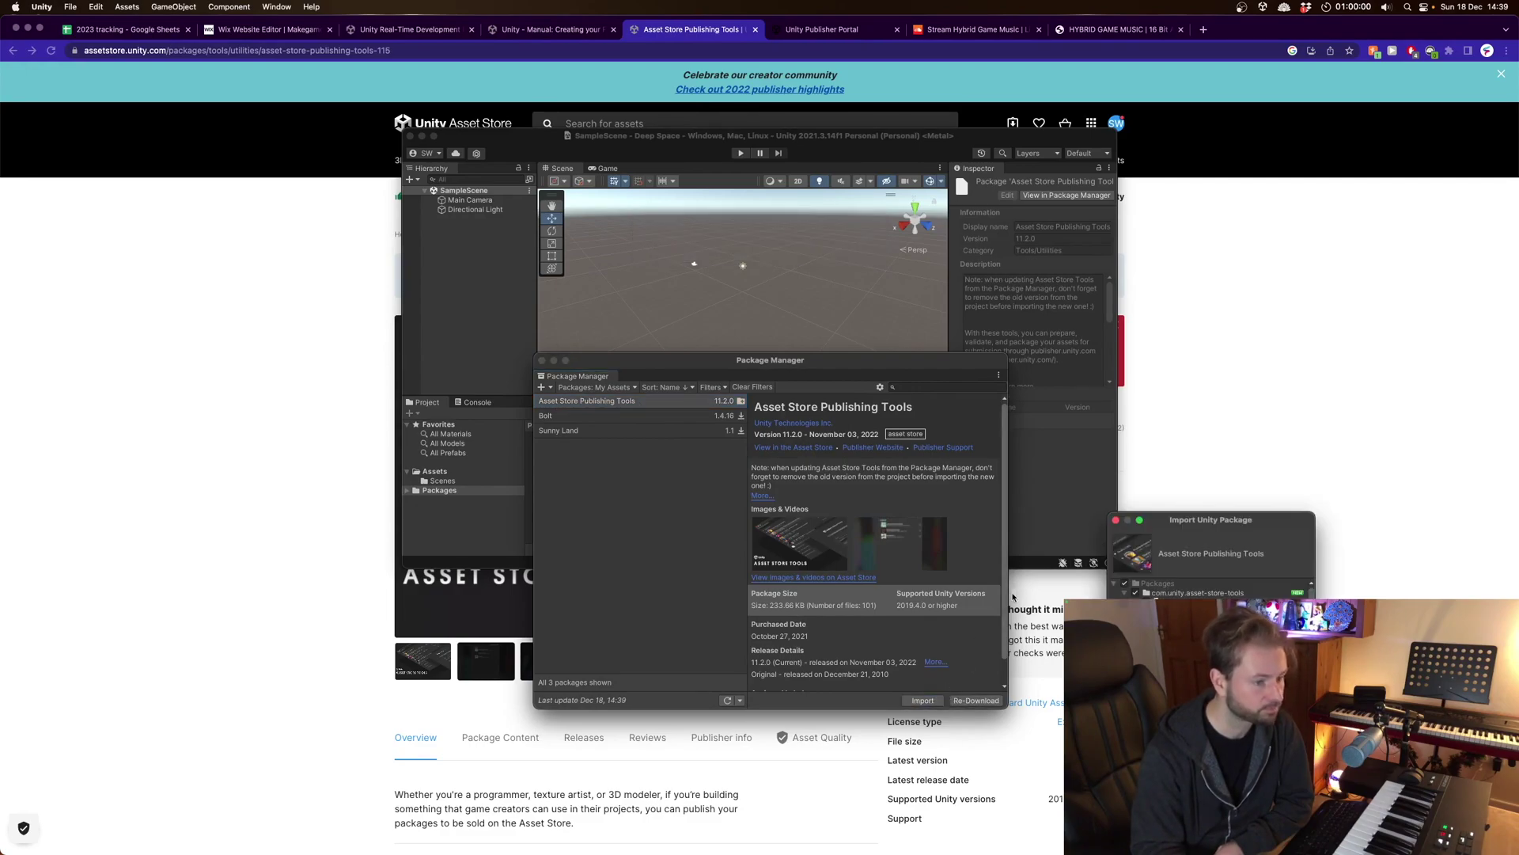
key("Return")
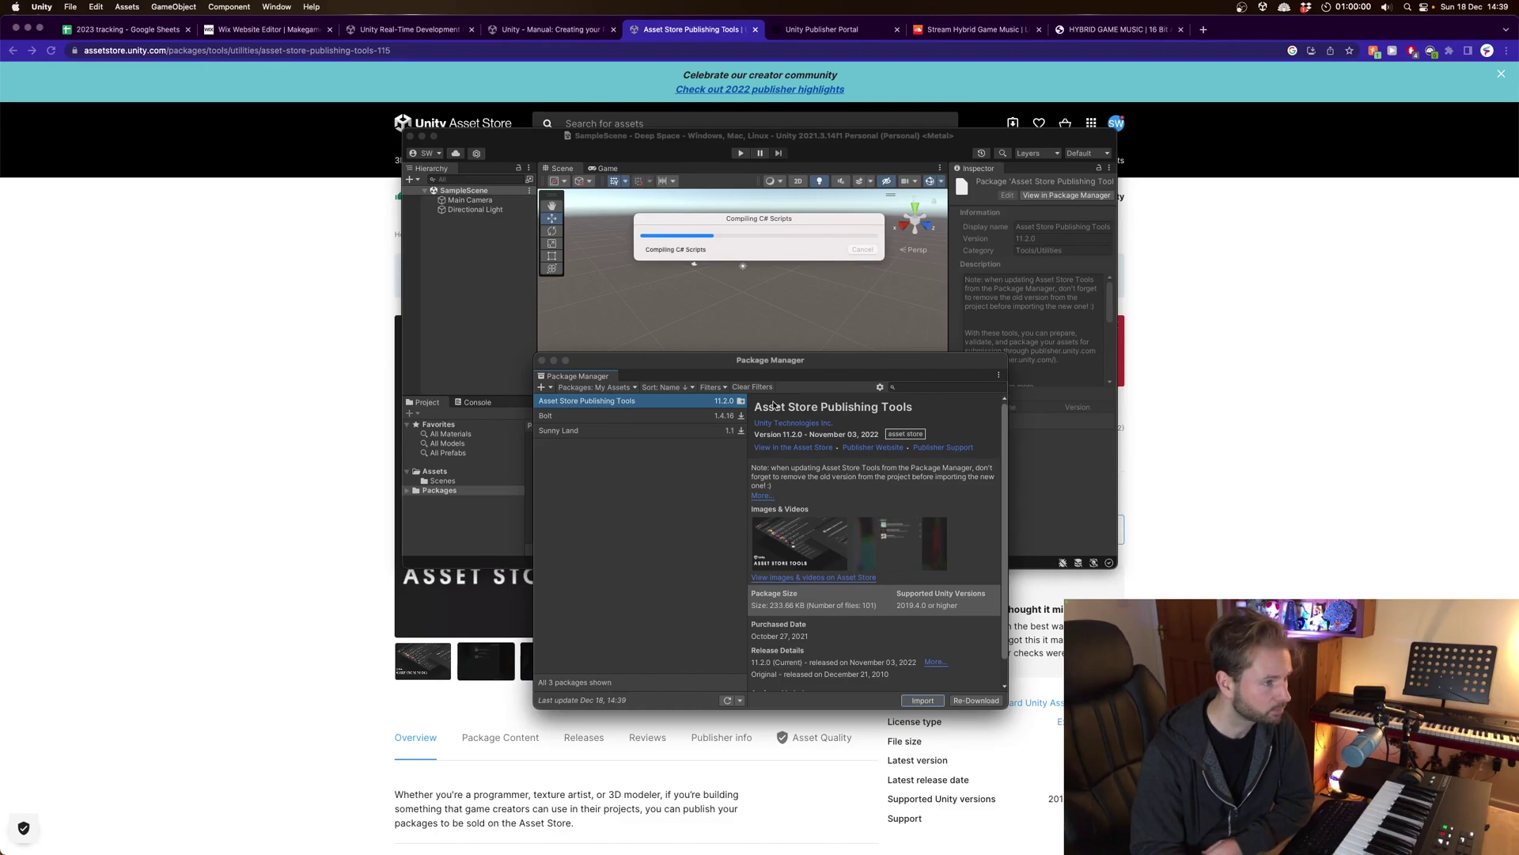
left_click(845, 300)
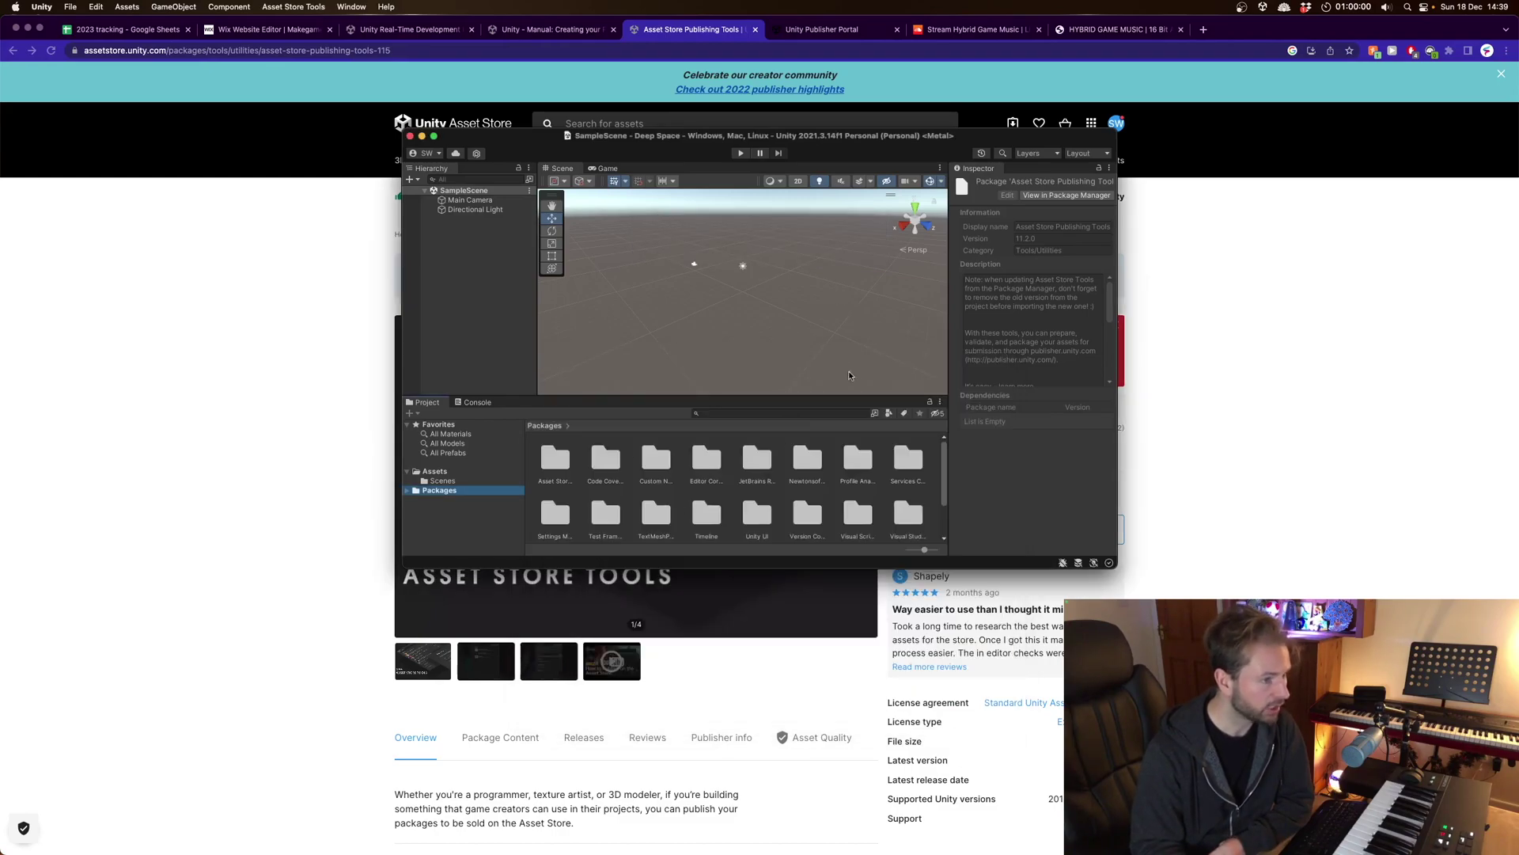
Check the new Asset Store Tools menu and expand the Unity editor to full screen.
left_click(293, 7)
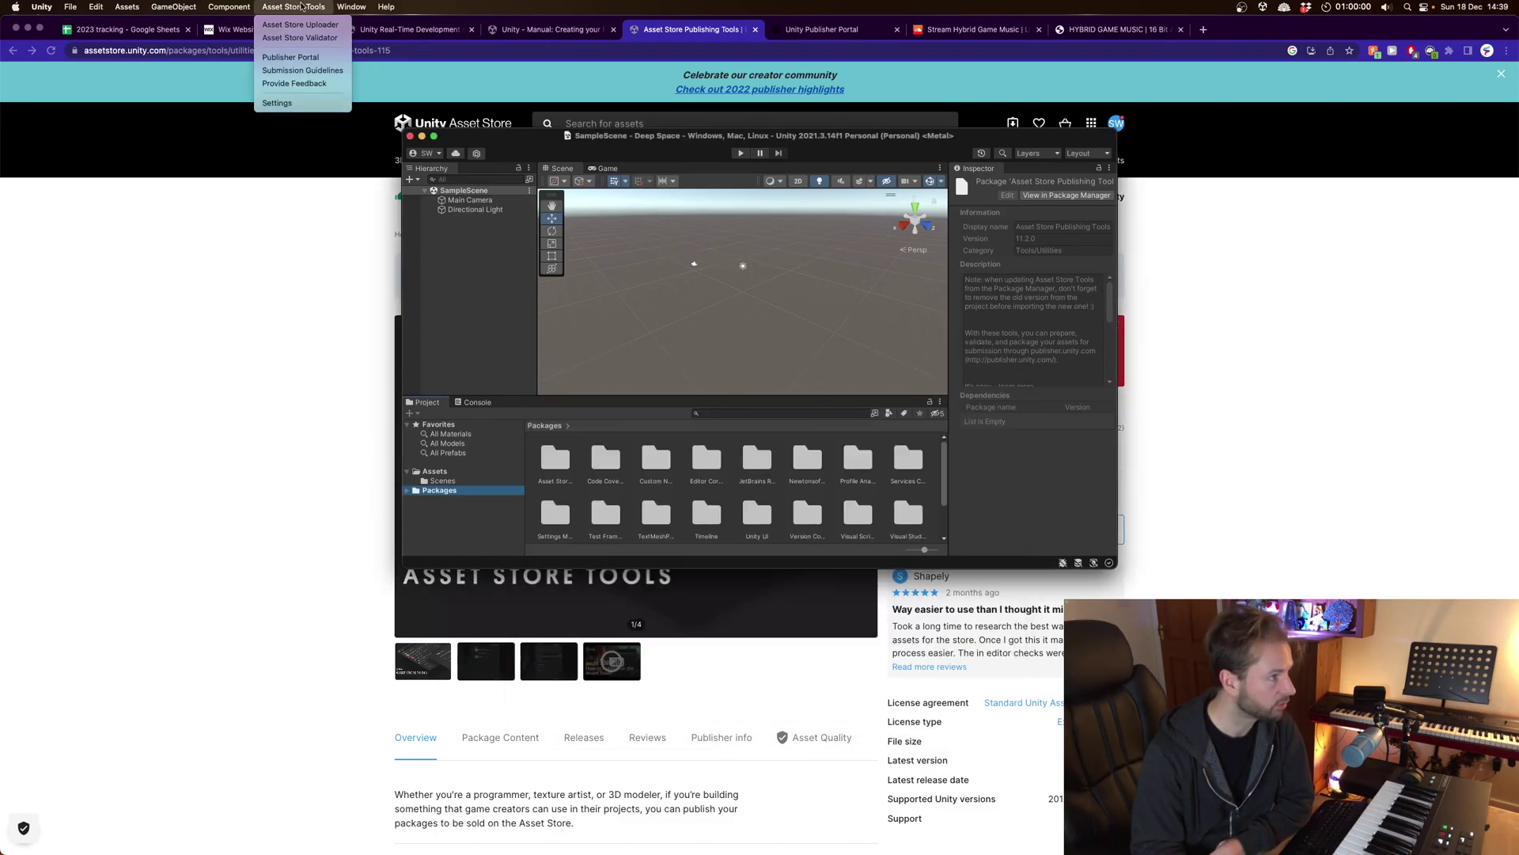
left_click(551, 141)
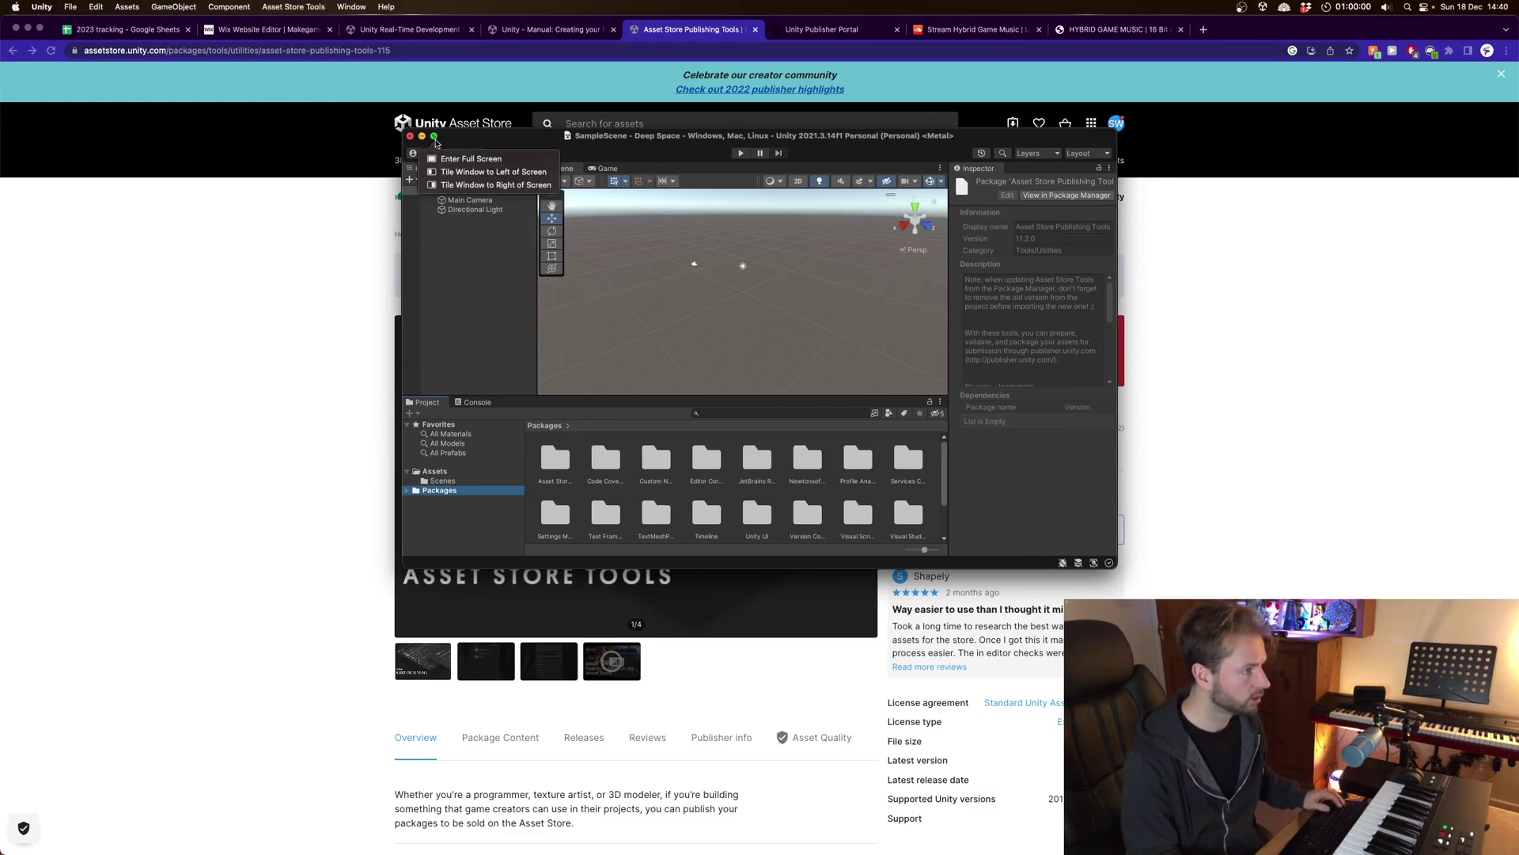
left_click(436, 139)
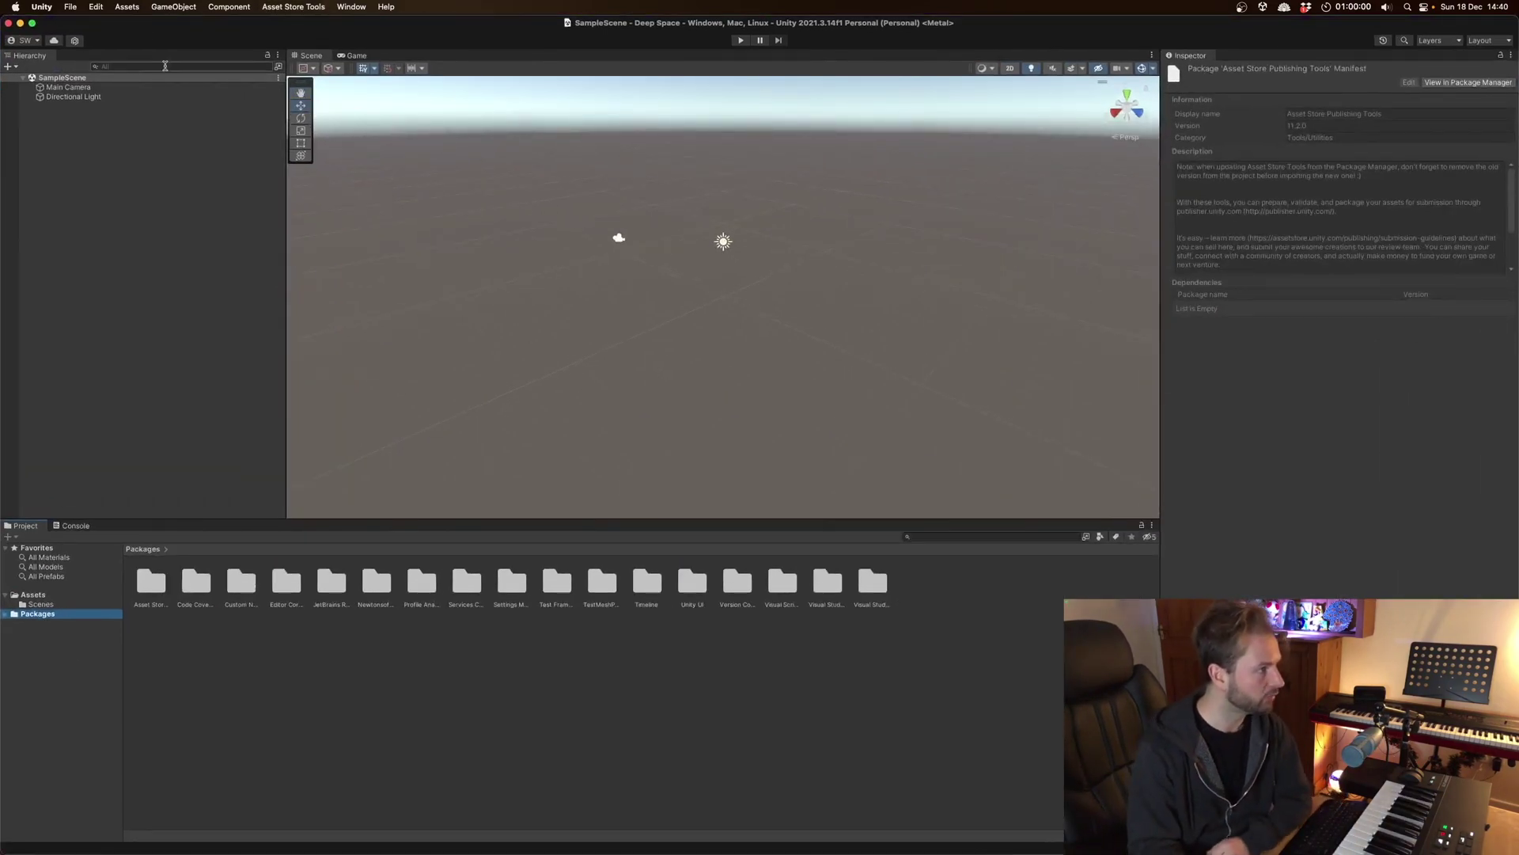
left_click(283, 4)
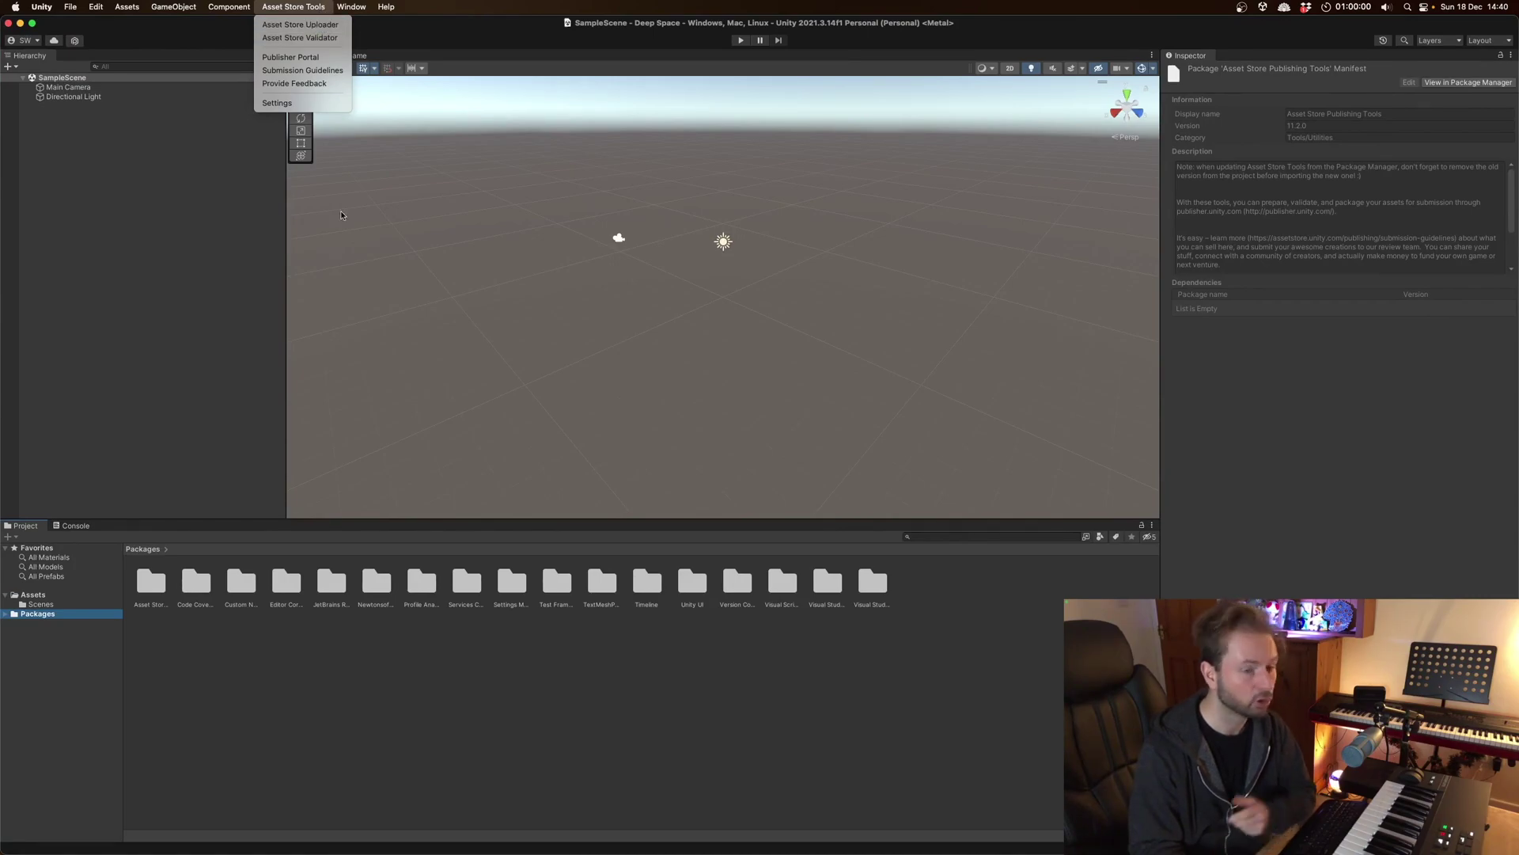
Create an empty folder named Music inside Assets and open it.
left_click(129, 269)
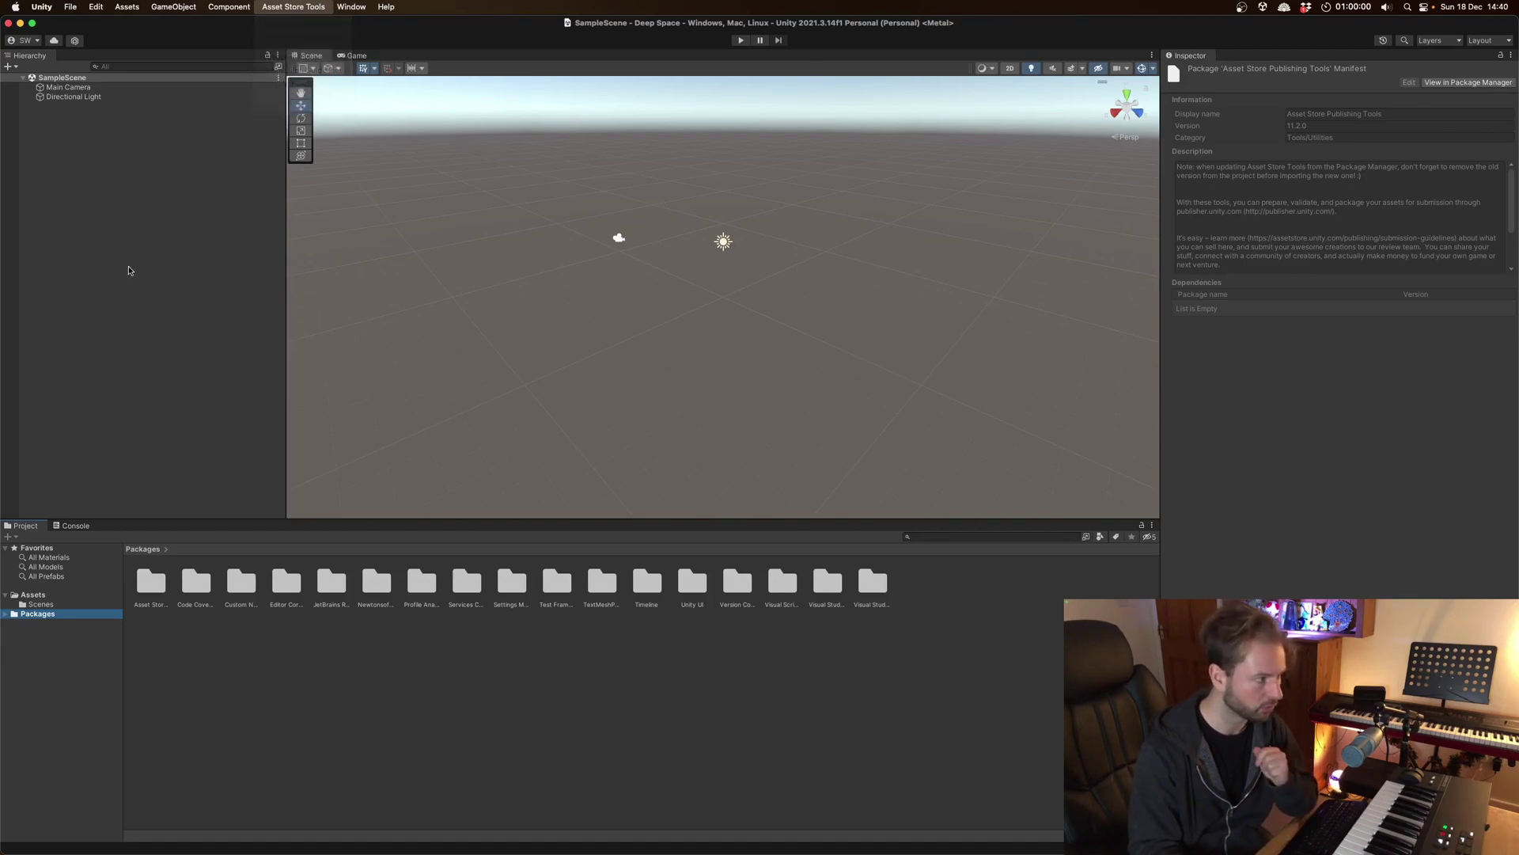
left_click(34, 596)
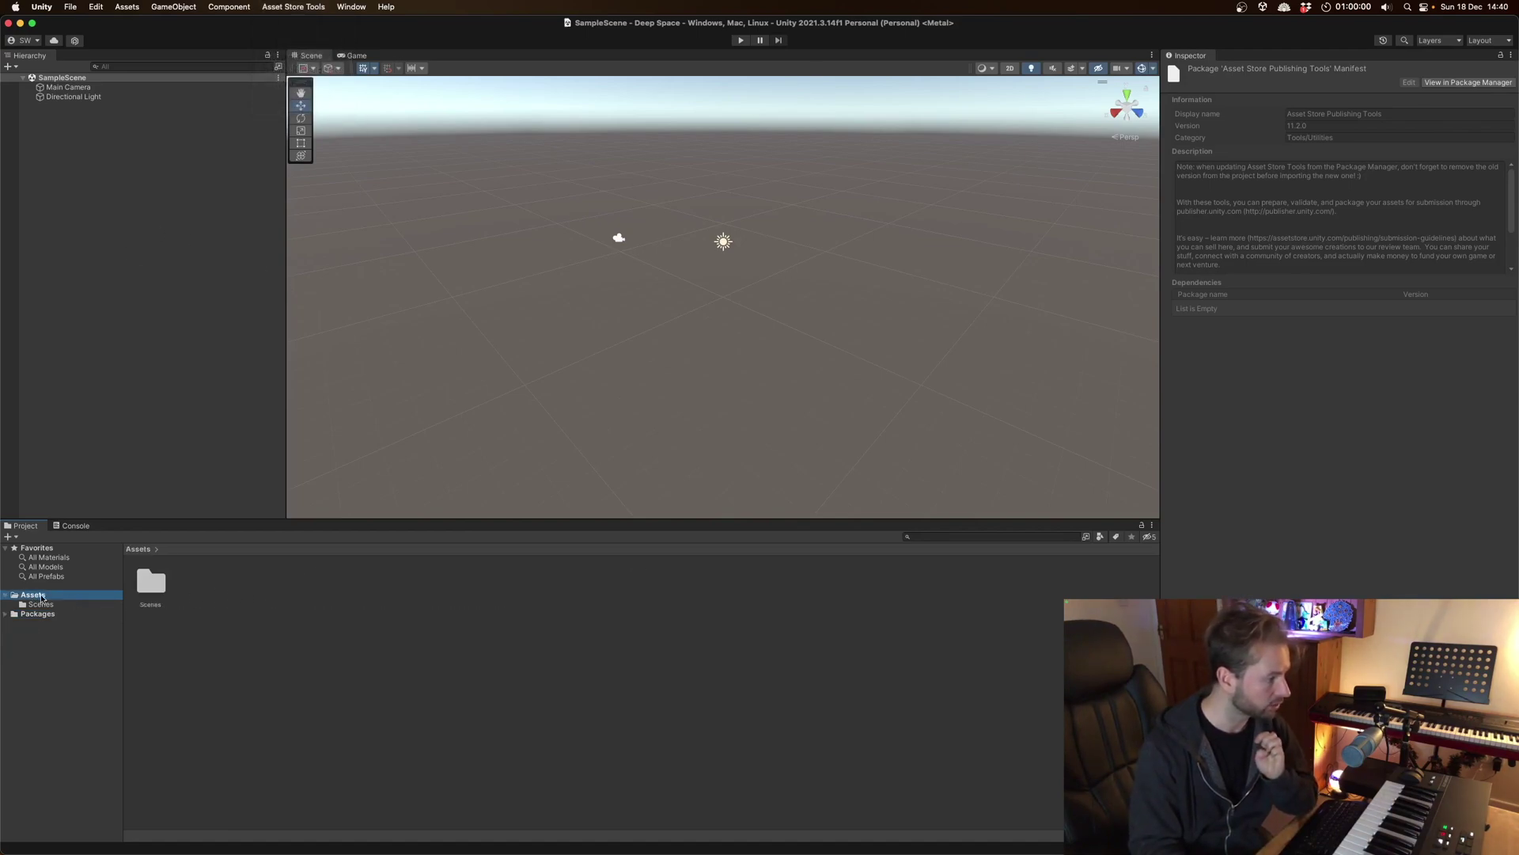
right_click(220, 593)
mouse_move(280, 524)
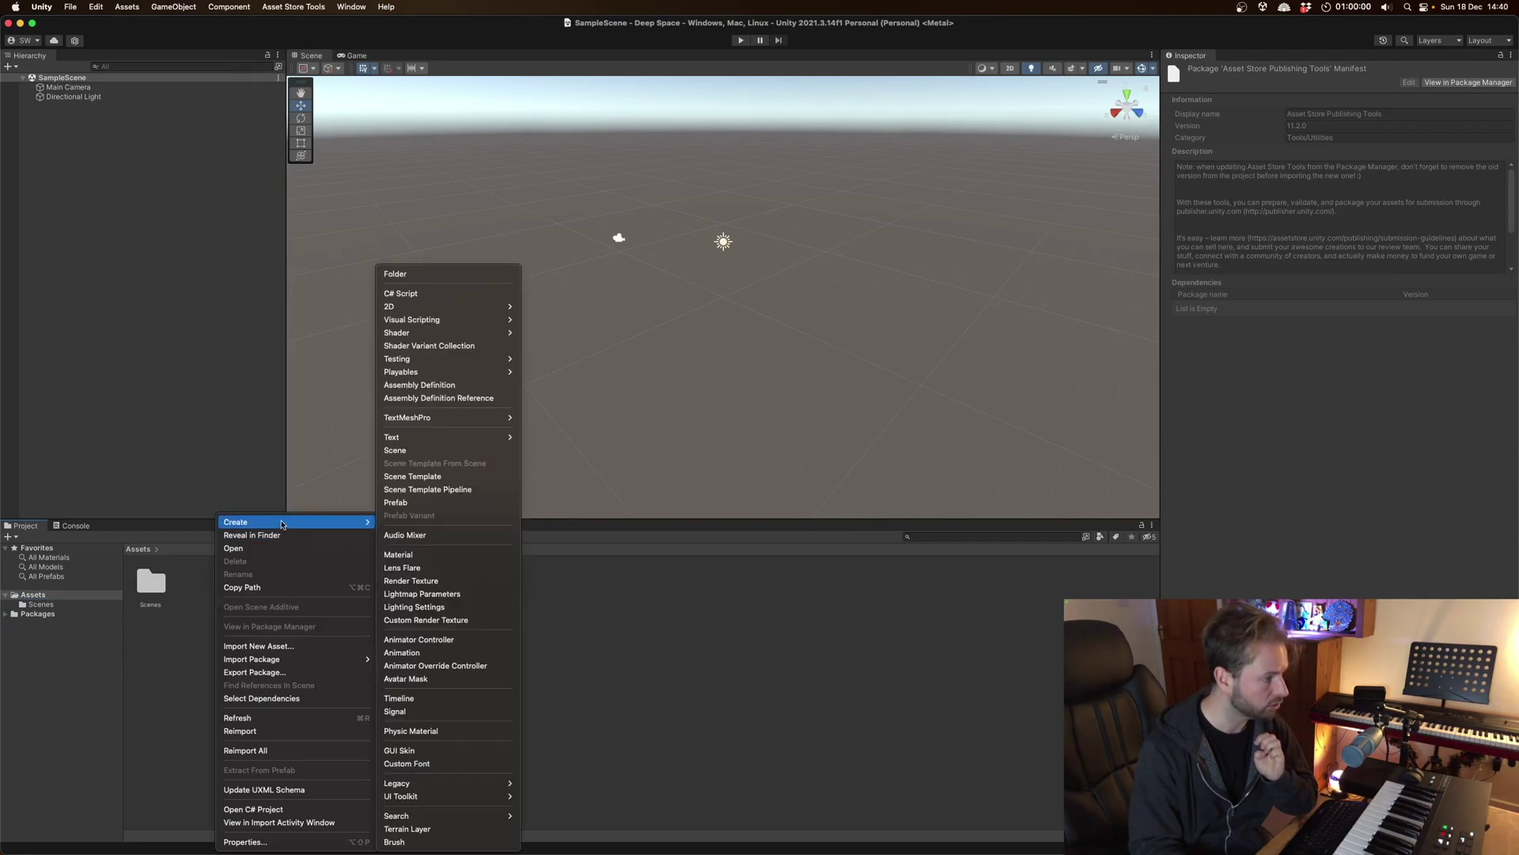
left_click(396, 273)
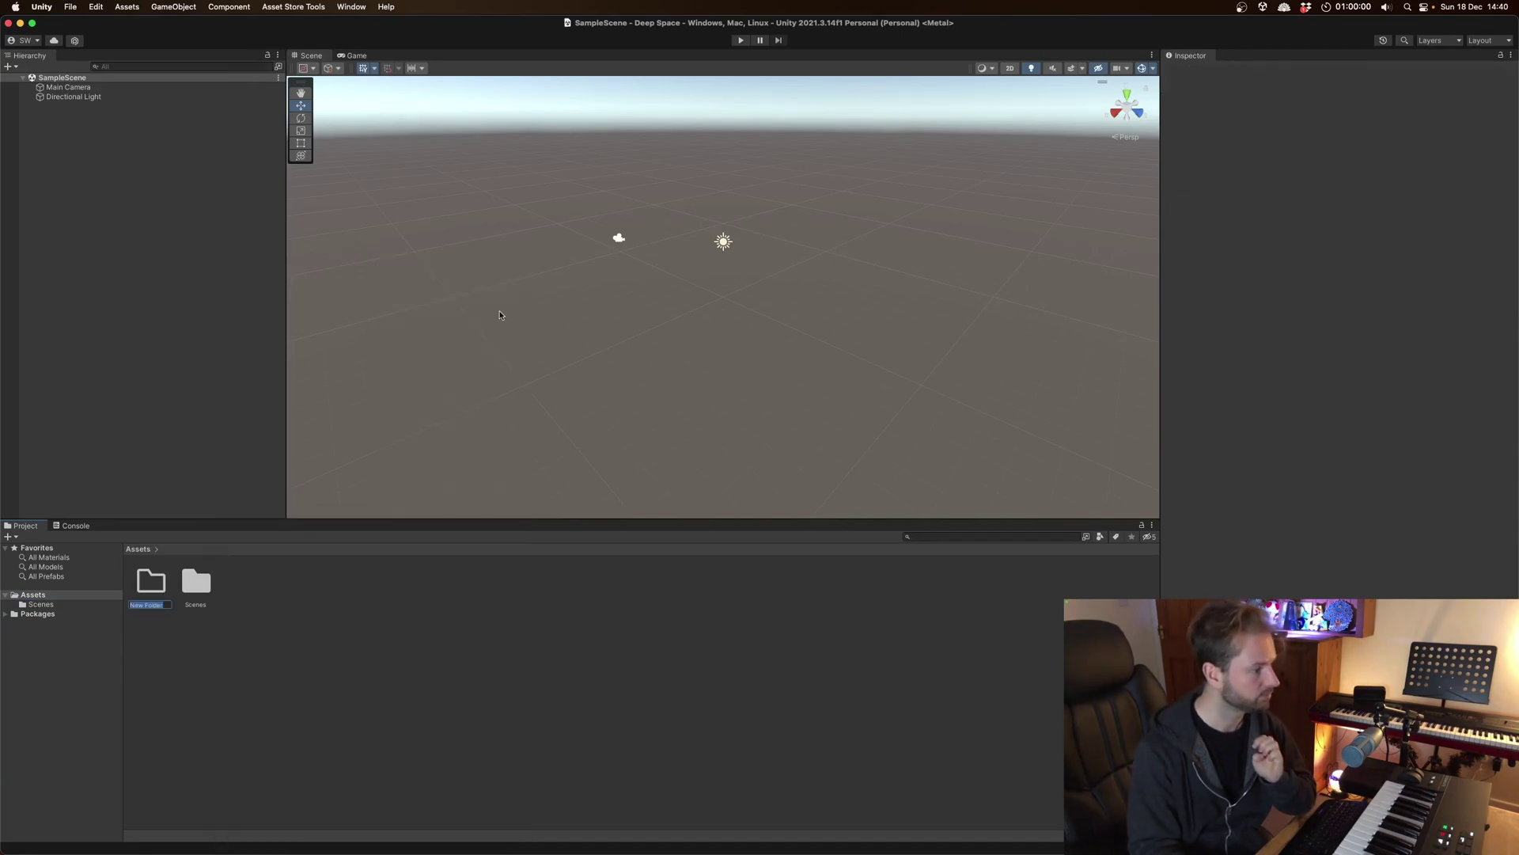
type("Music")
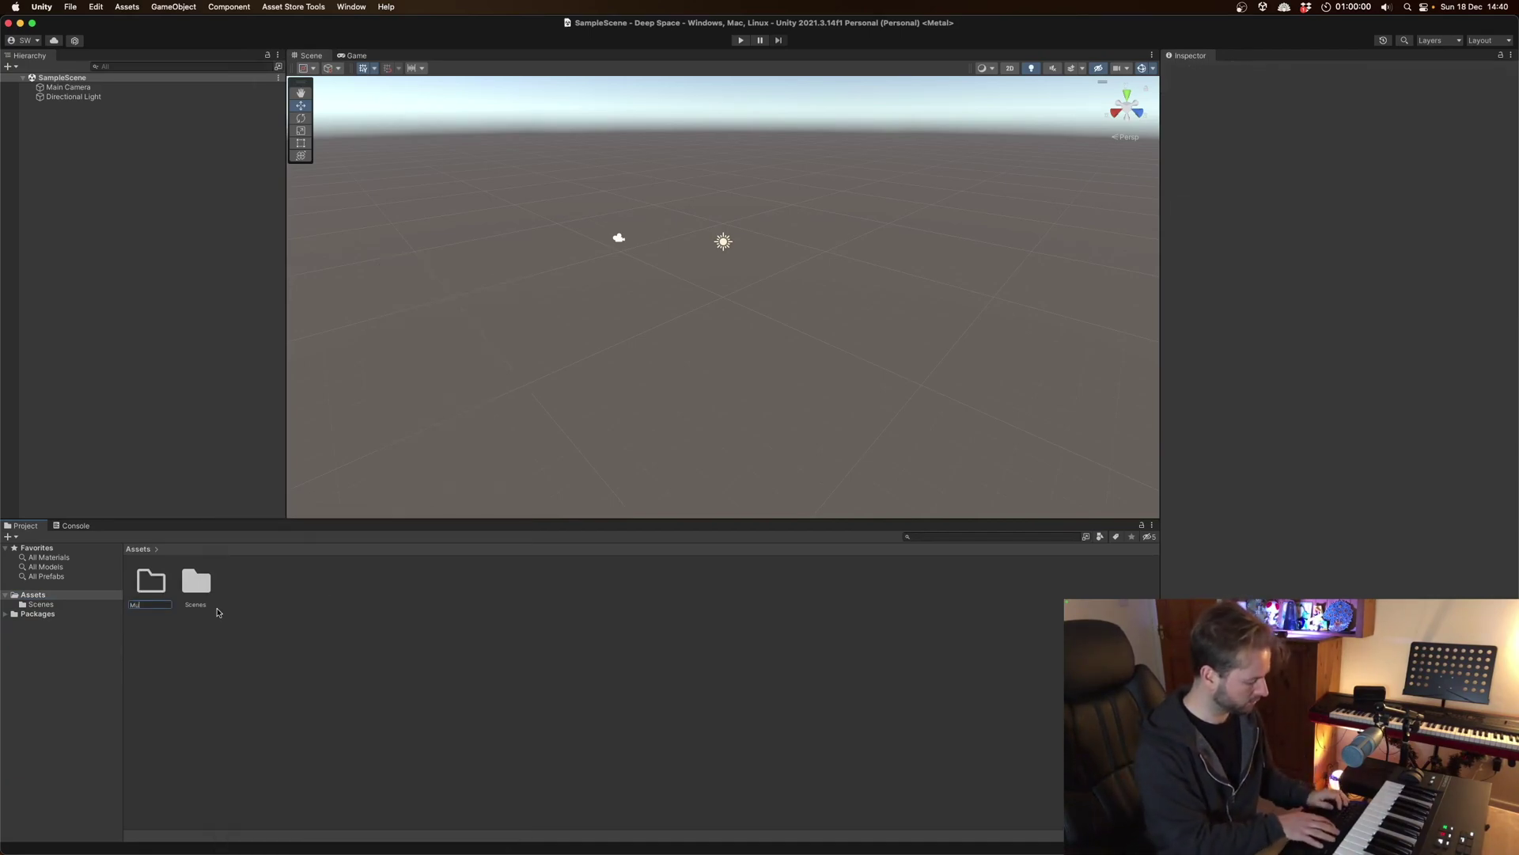
key("Return")
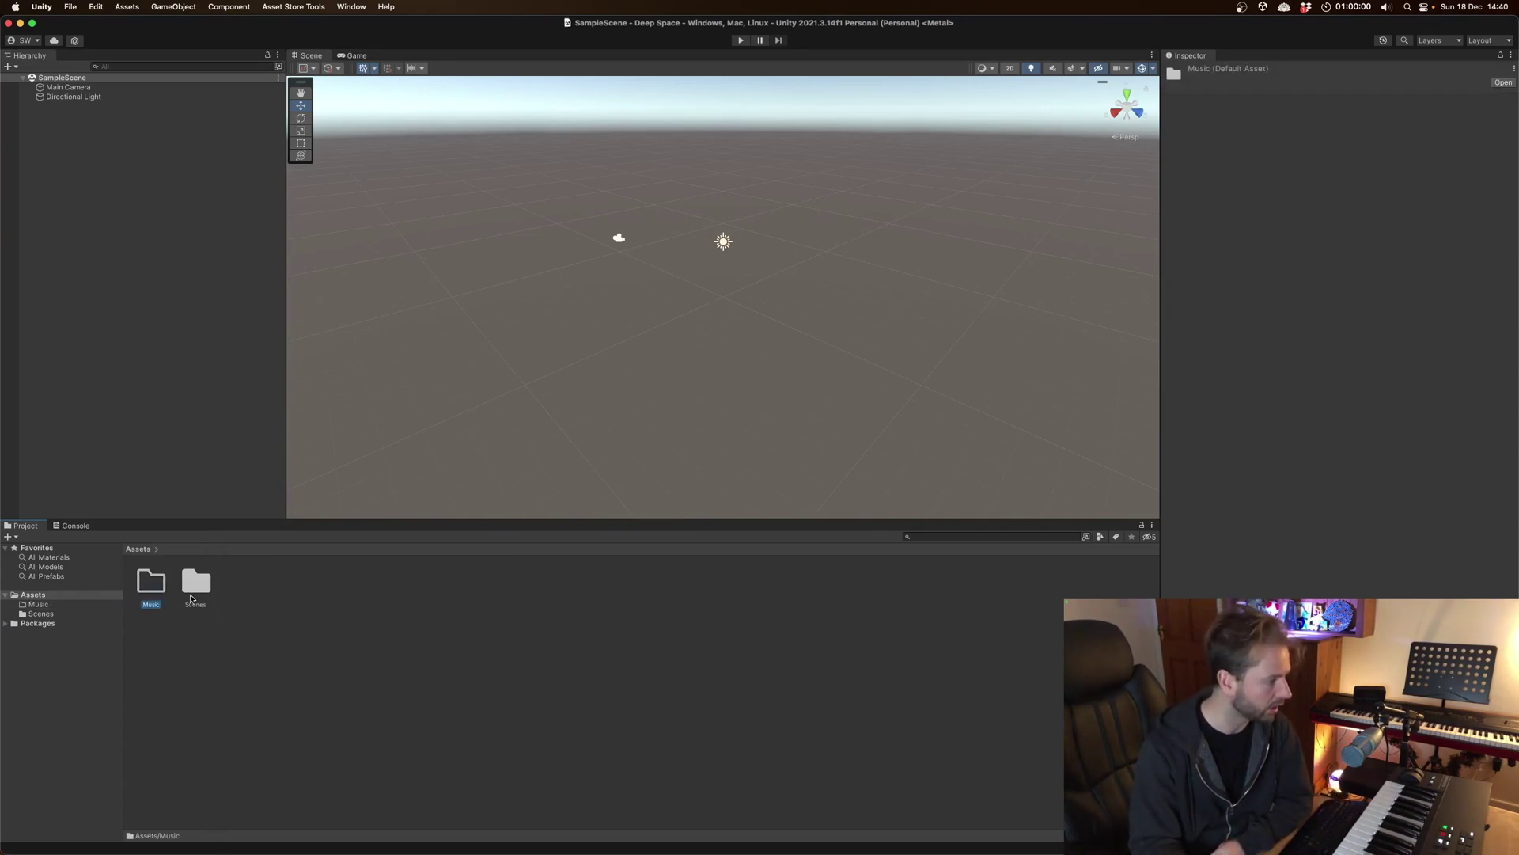
double_click(144, 585)
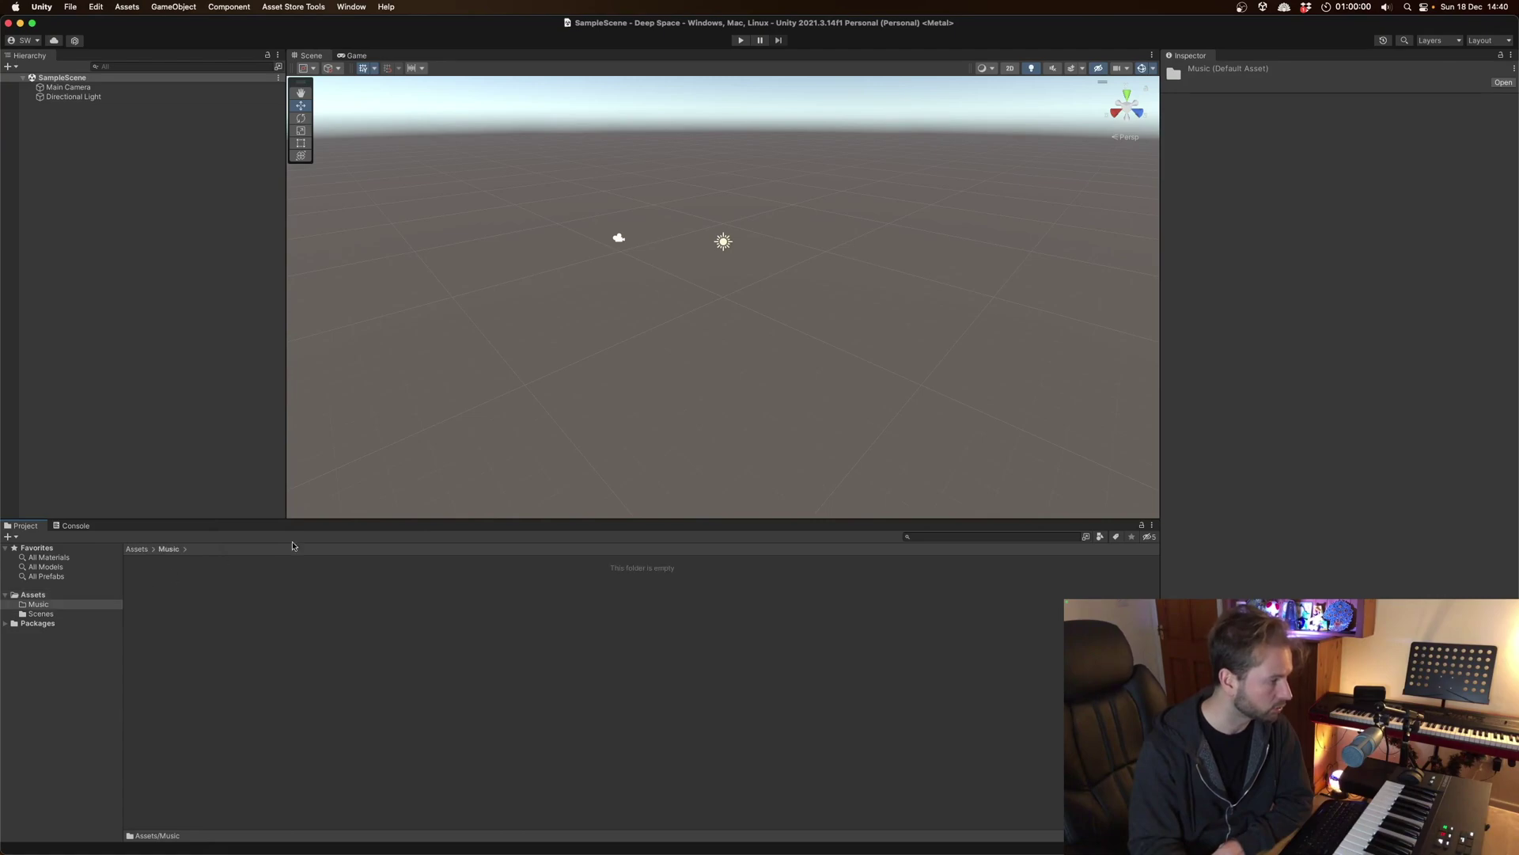
mouse_move(264, 827)
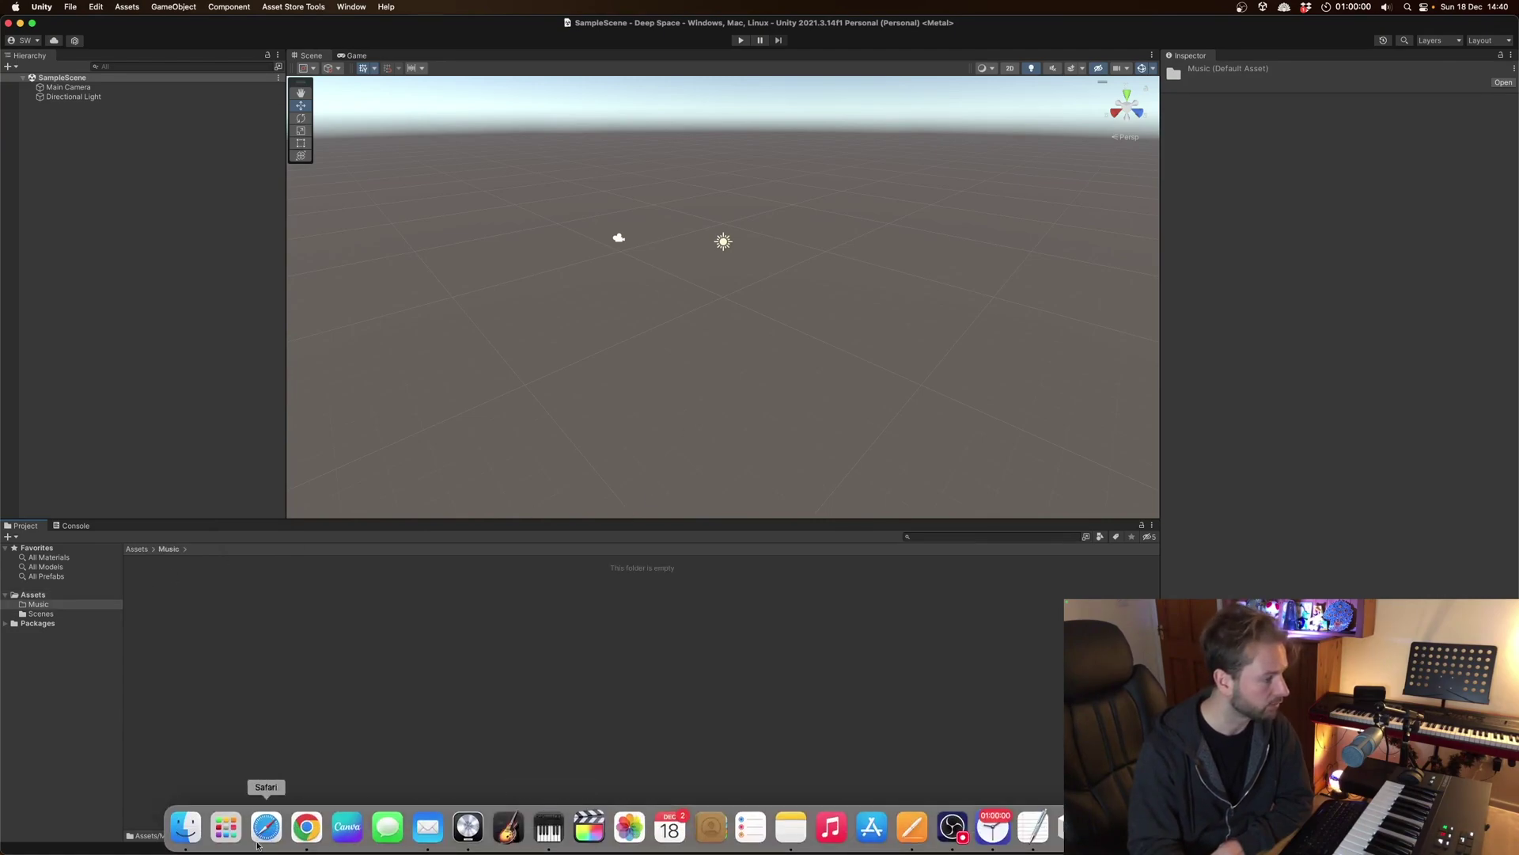
Drag the ten .wav tracks from Finder's 019 Deep Space > Wav into Unity's Music folder.
left_click(187, 827)
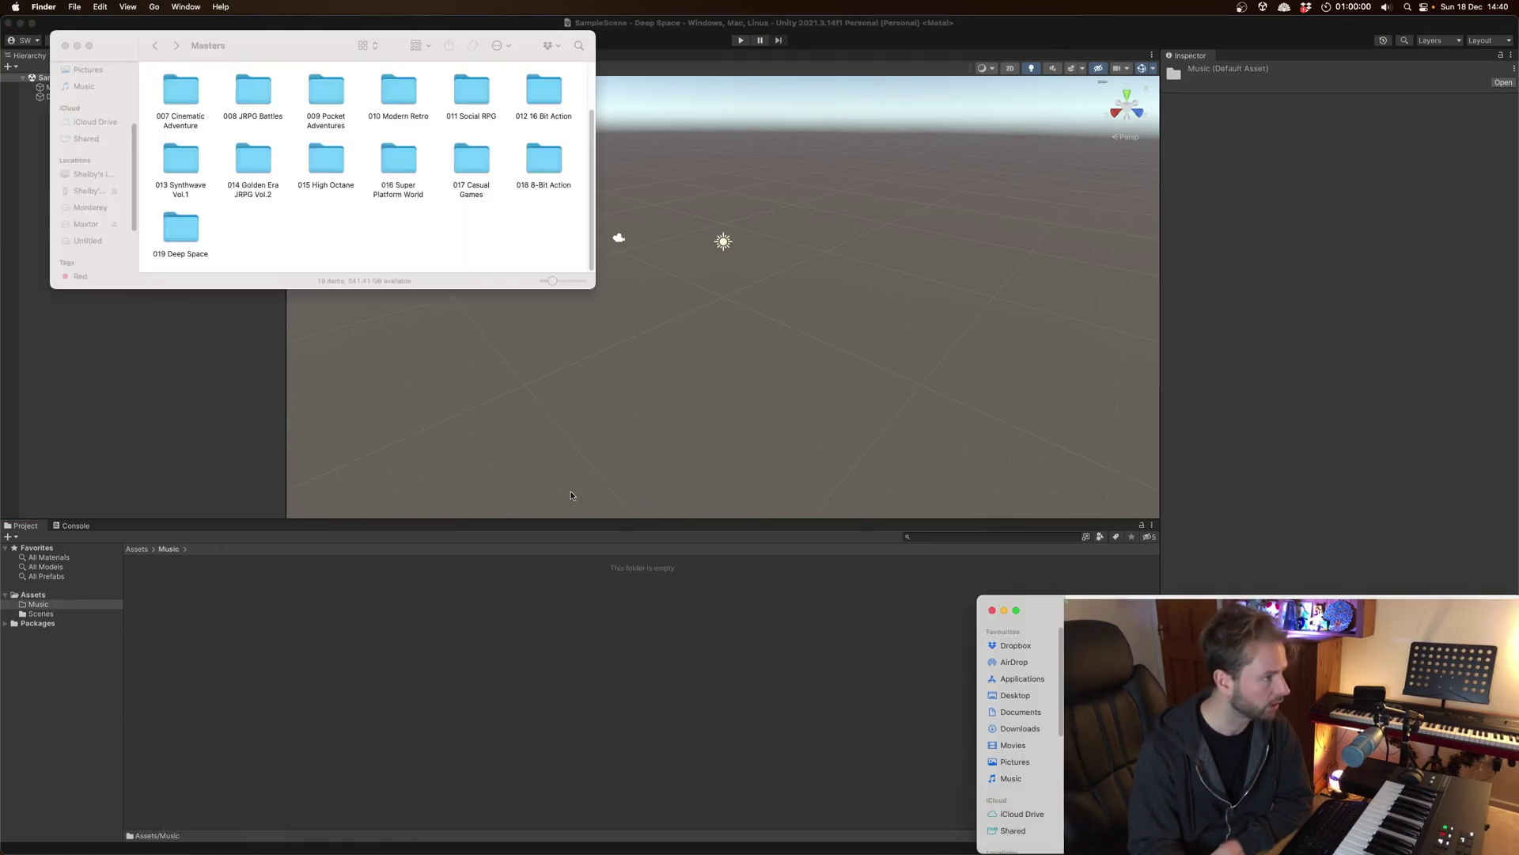
left_click(182, 234)
double_click(181, 234)
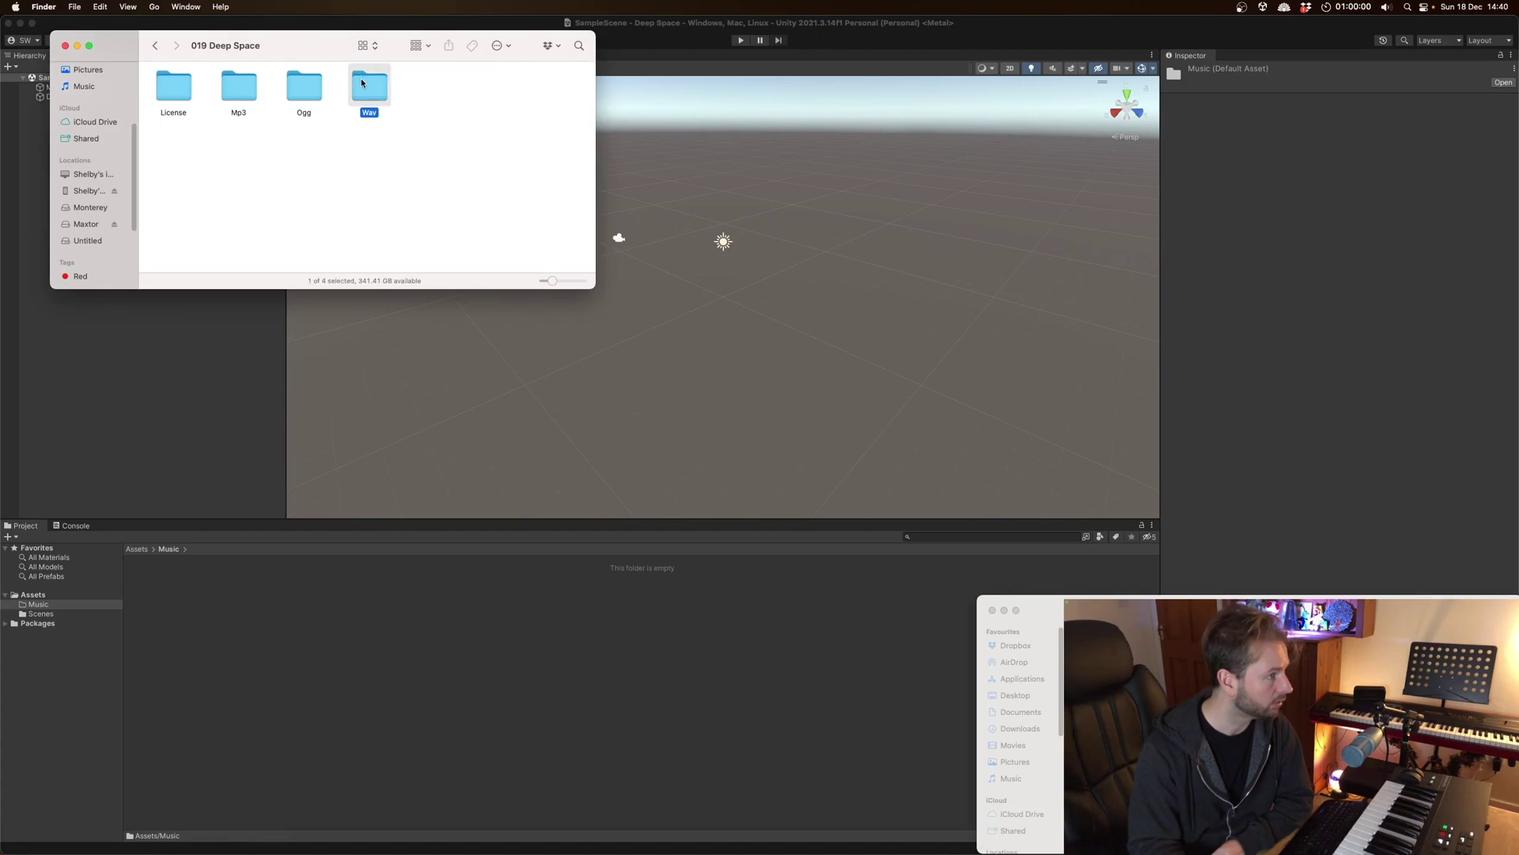
double_click(365, 83)
left_click_drag(508, 62, 143, 197)
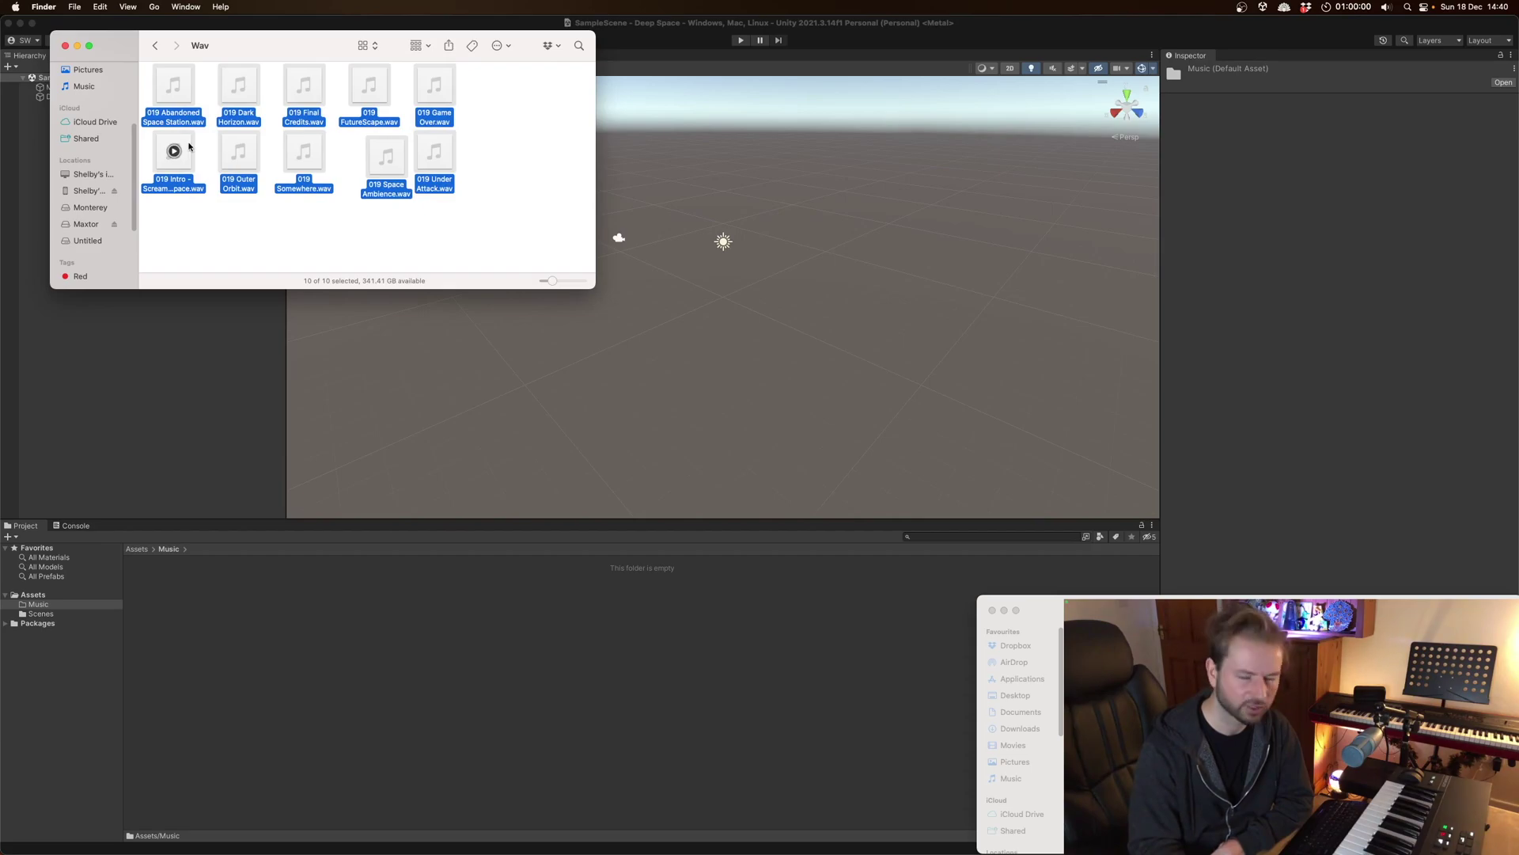
mouse_move(188, 145)
left_mouse_down()
mouse_move(277, 548)
mouse_move(231, 637)
left_mouse_up()
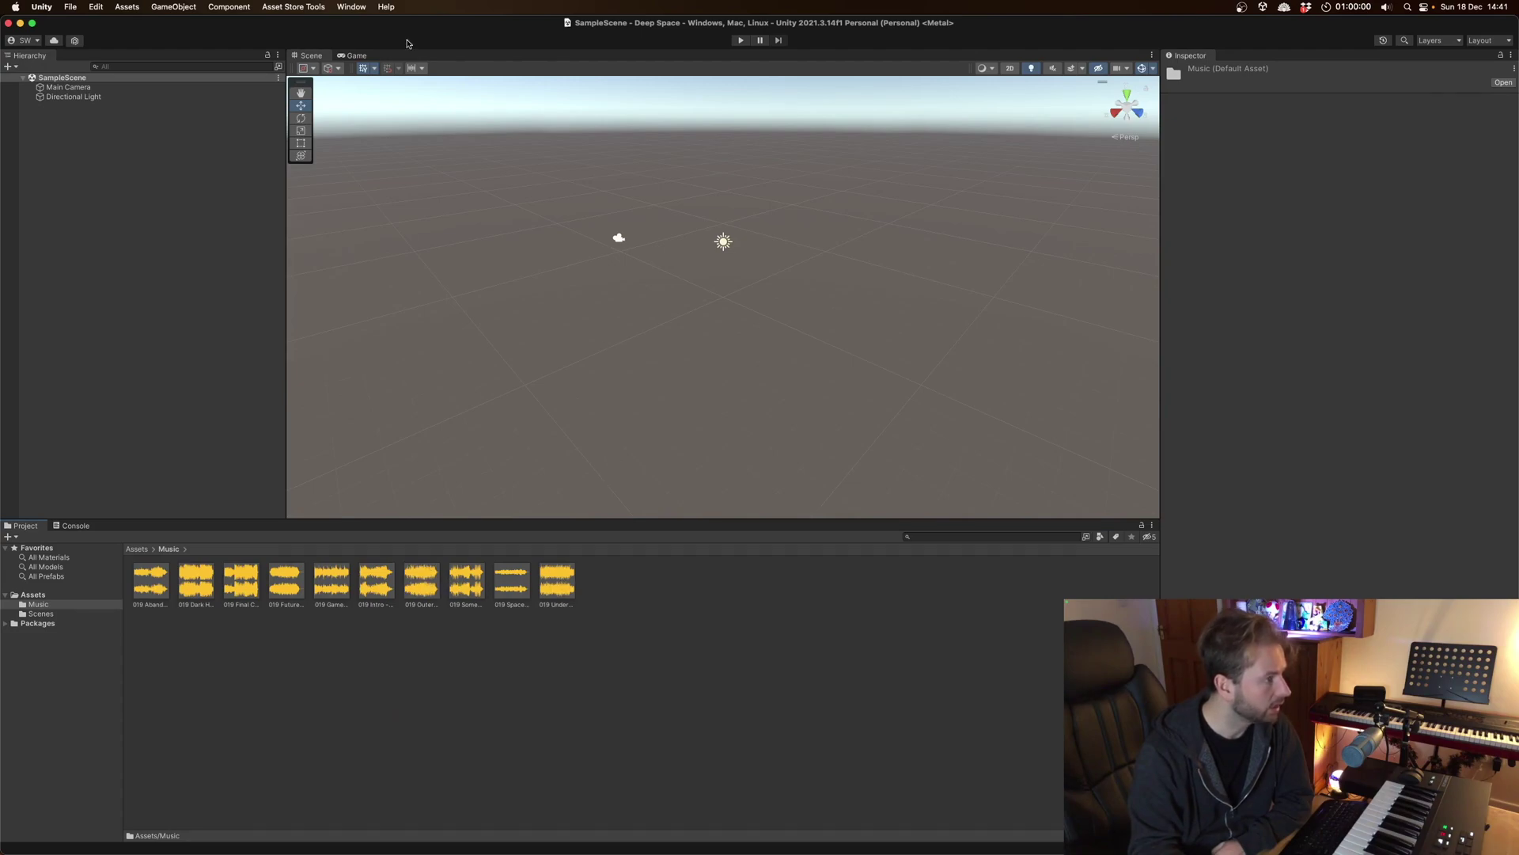
Open the Asset Store Uploader from Unity's Asset Store Tools menu.
left_click(306, 6)
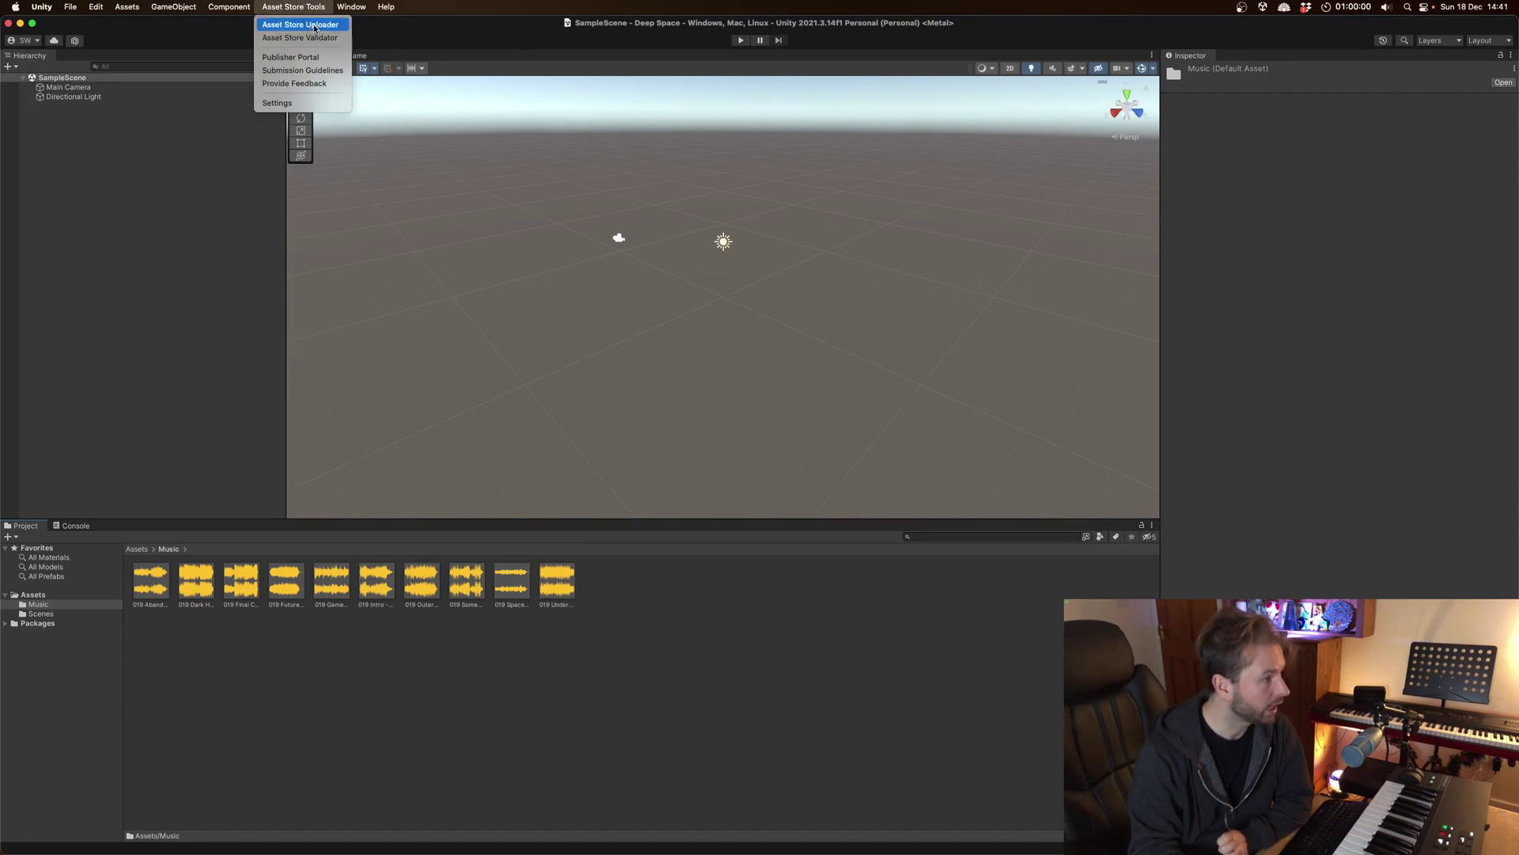
left_click(316, 27)
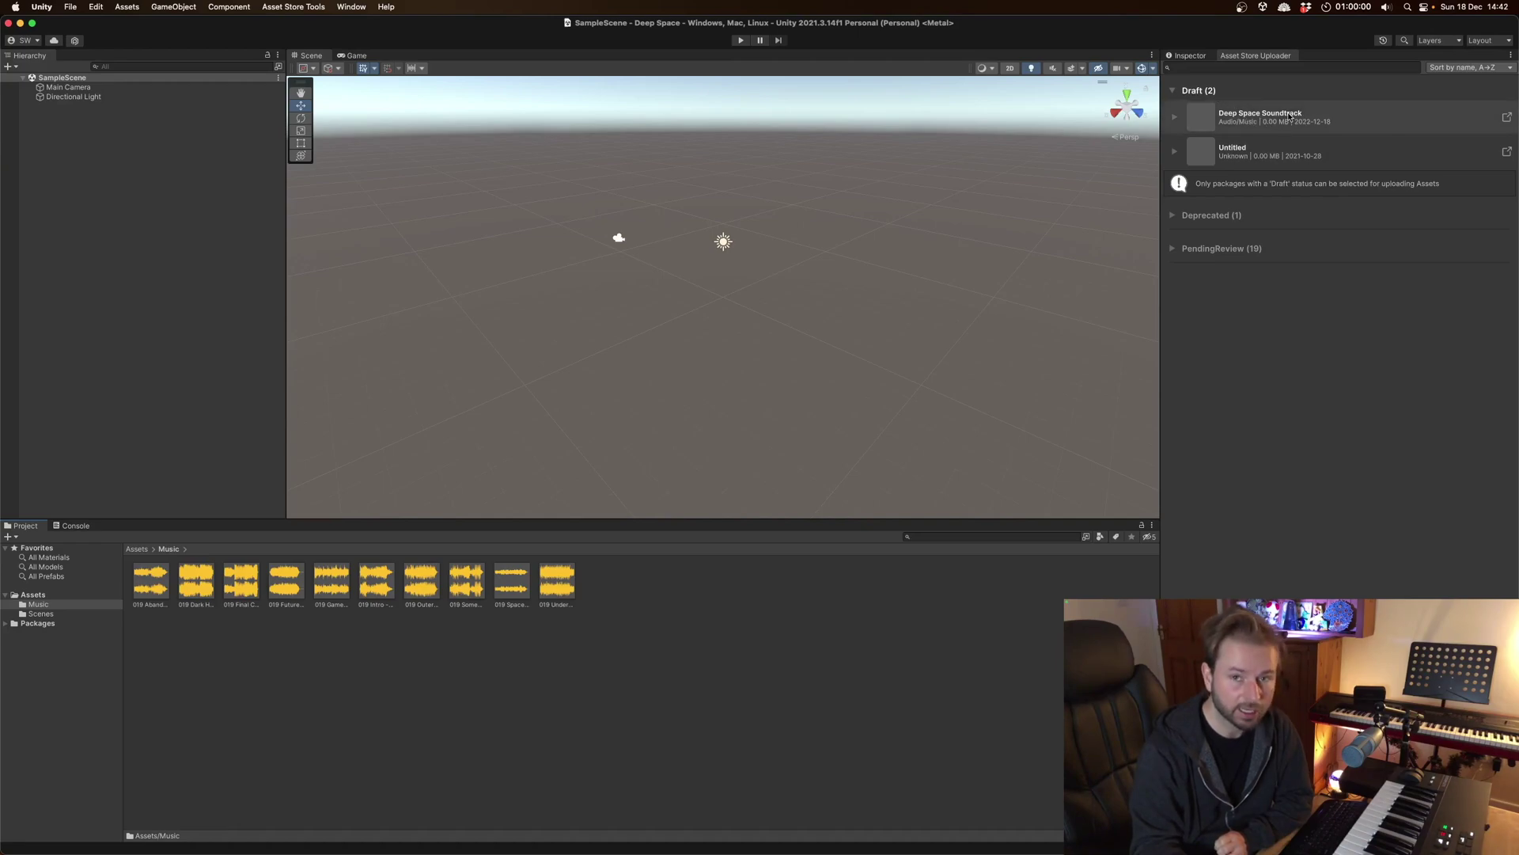
mouse_move(590, 827)
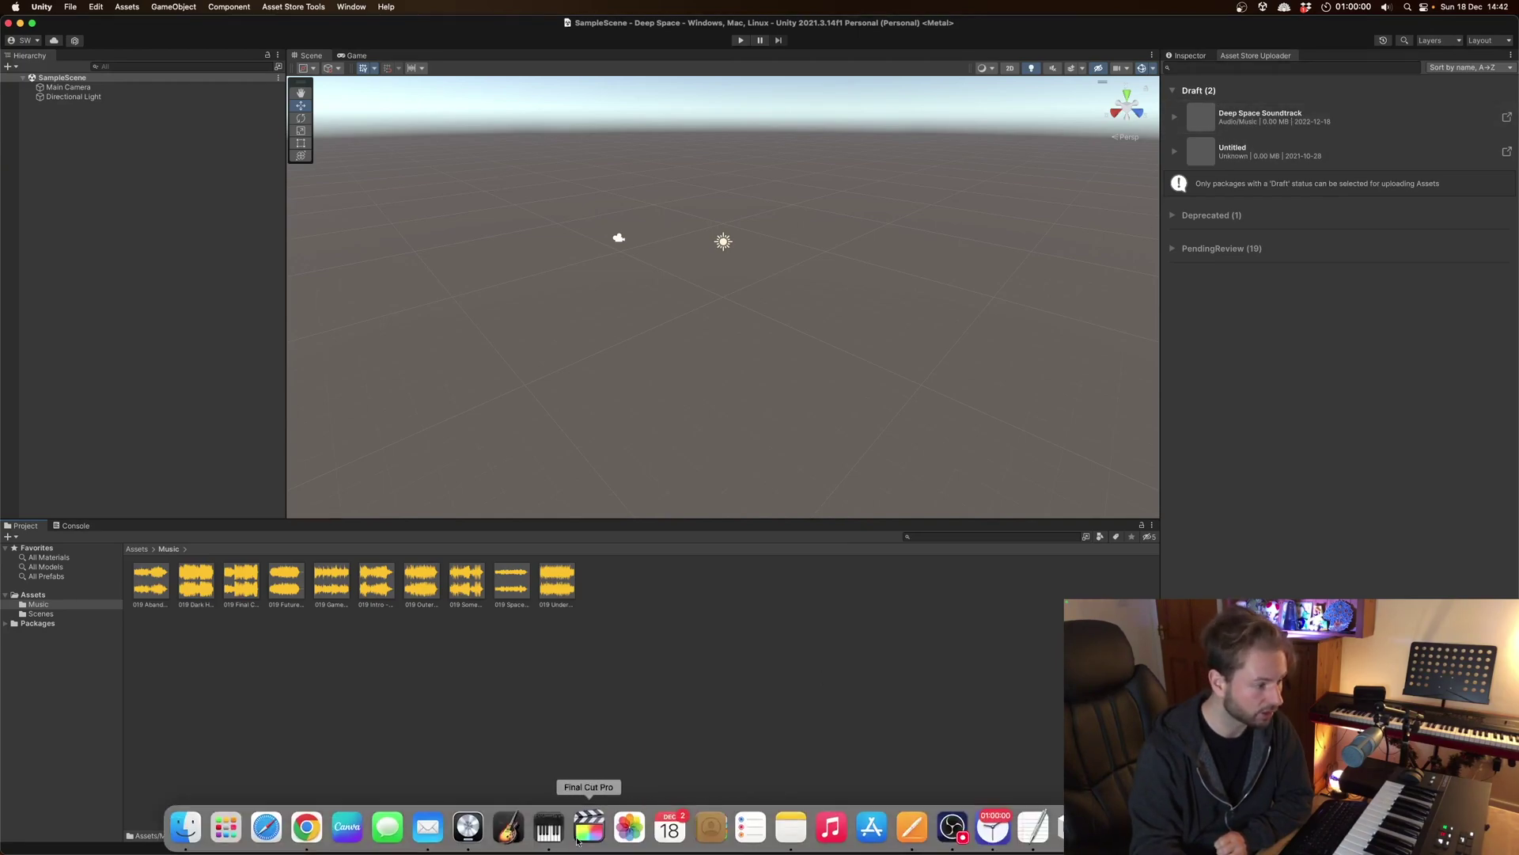
Return to the Unity editor and expand the Deep Space Soundtrack draft's upload options.
left_click(306, 828)
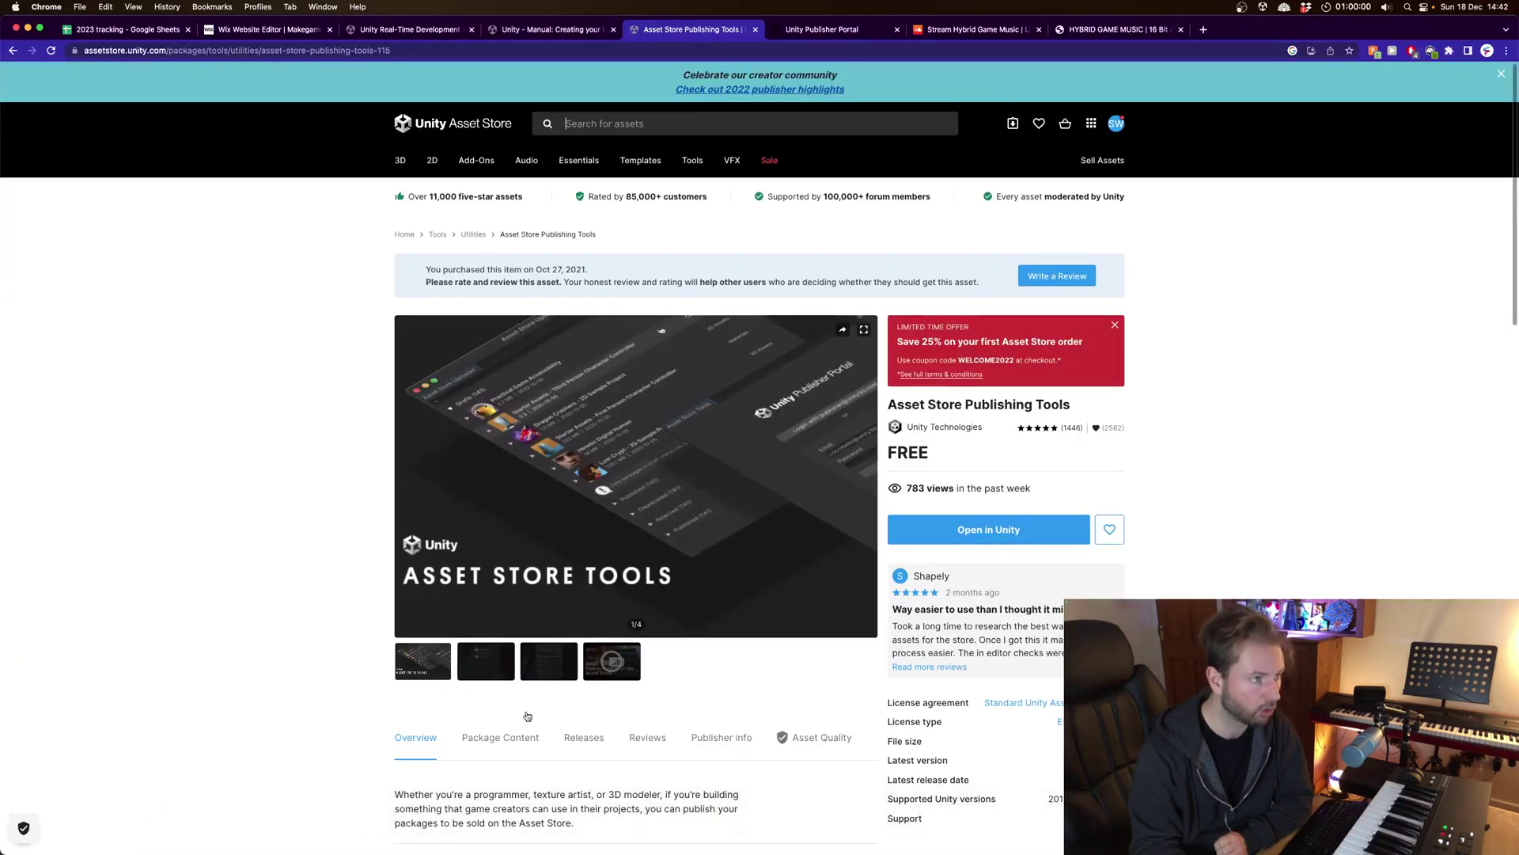
left_click(820, 33)
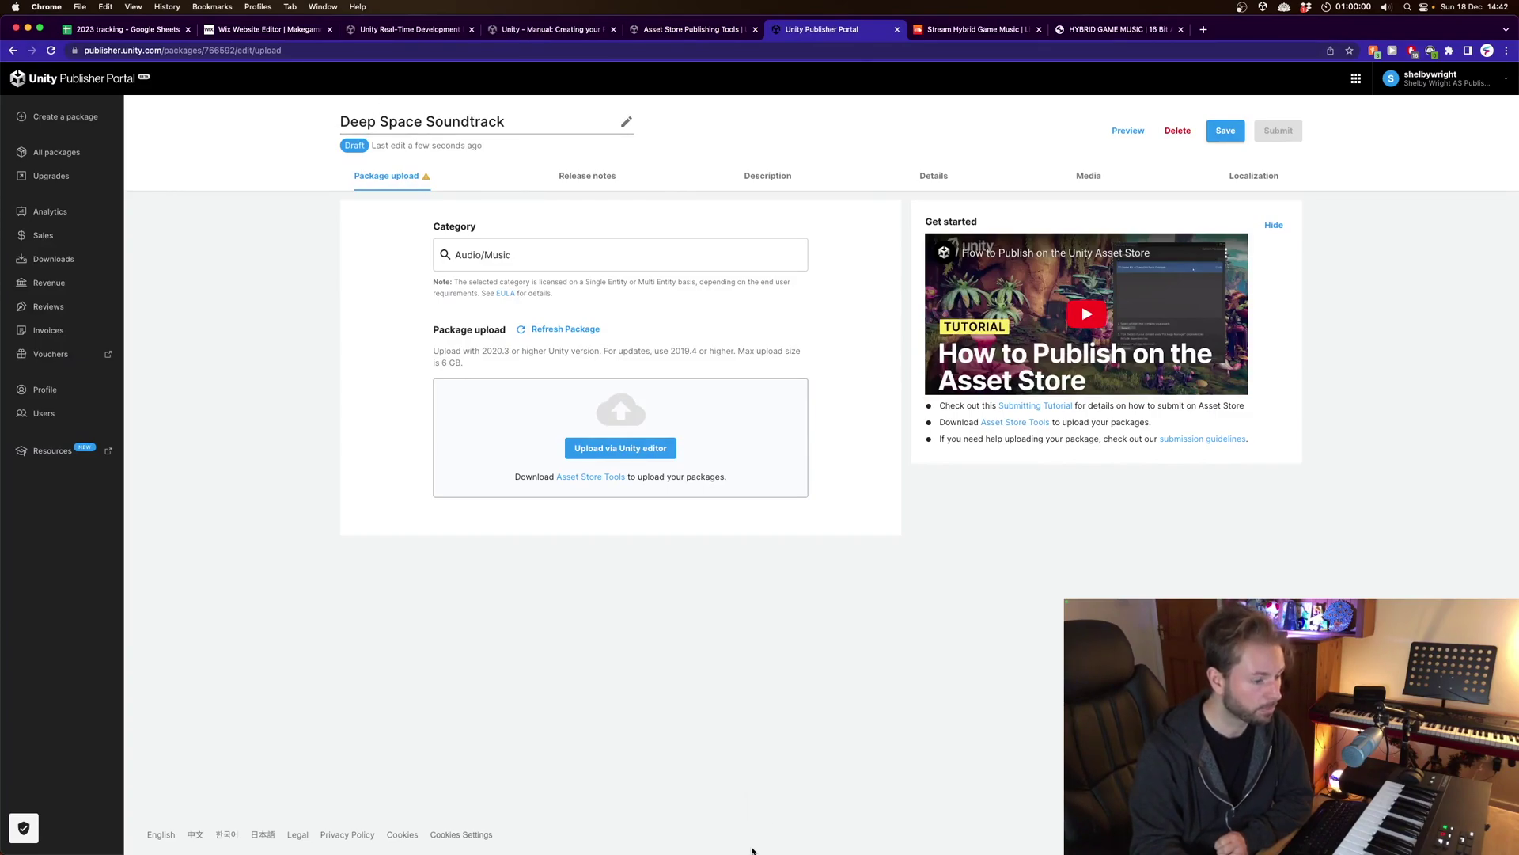
left_click(276, 827)
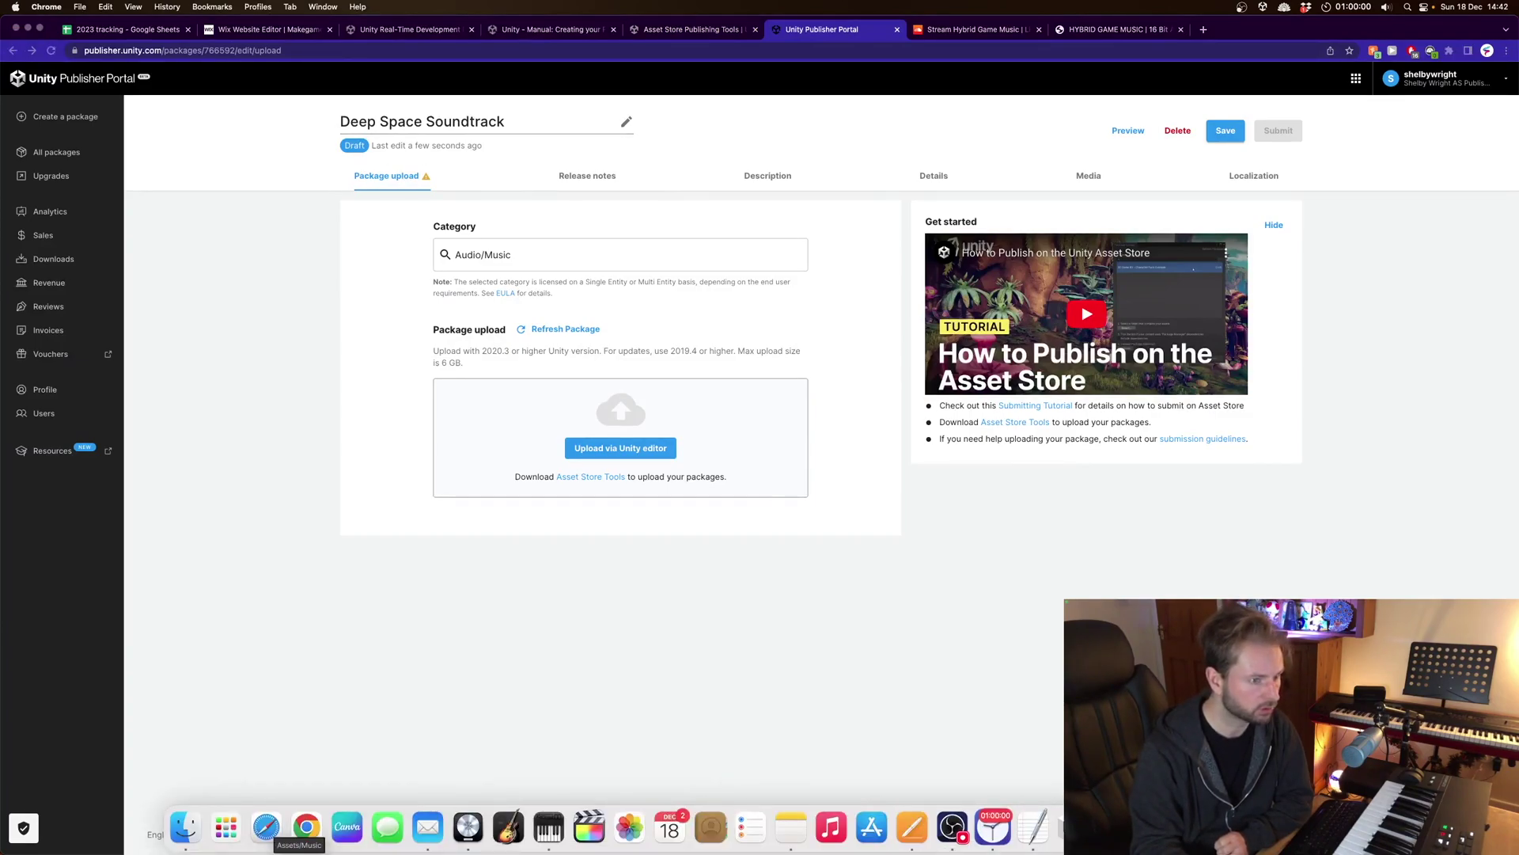
left_click(1321, 119)
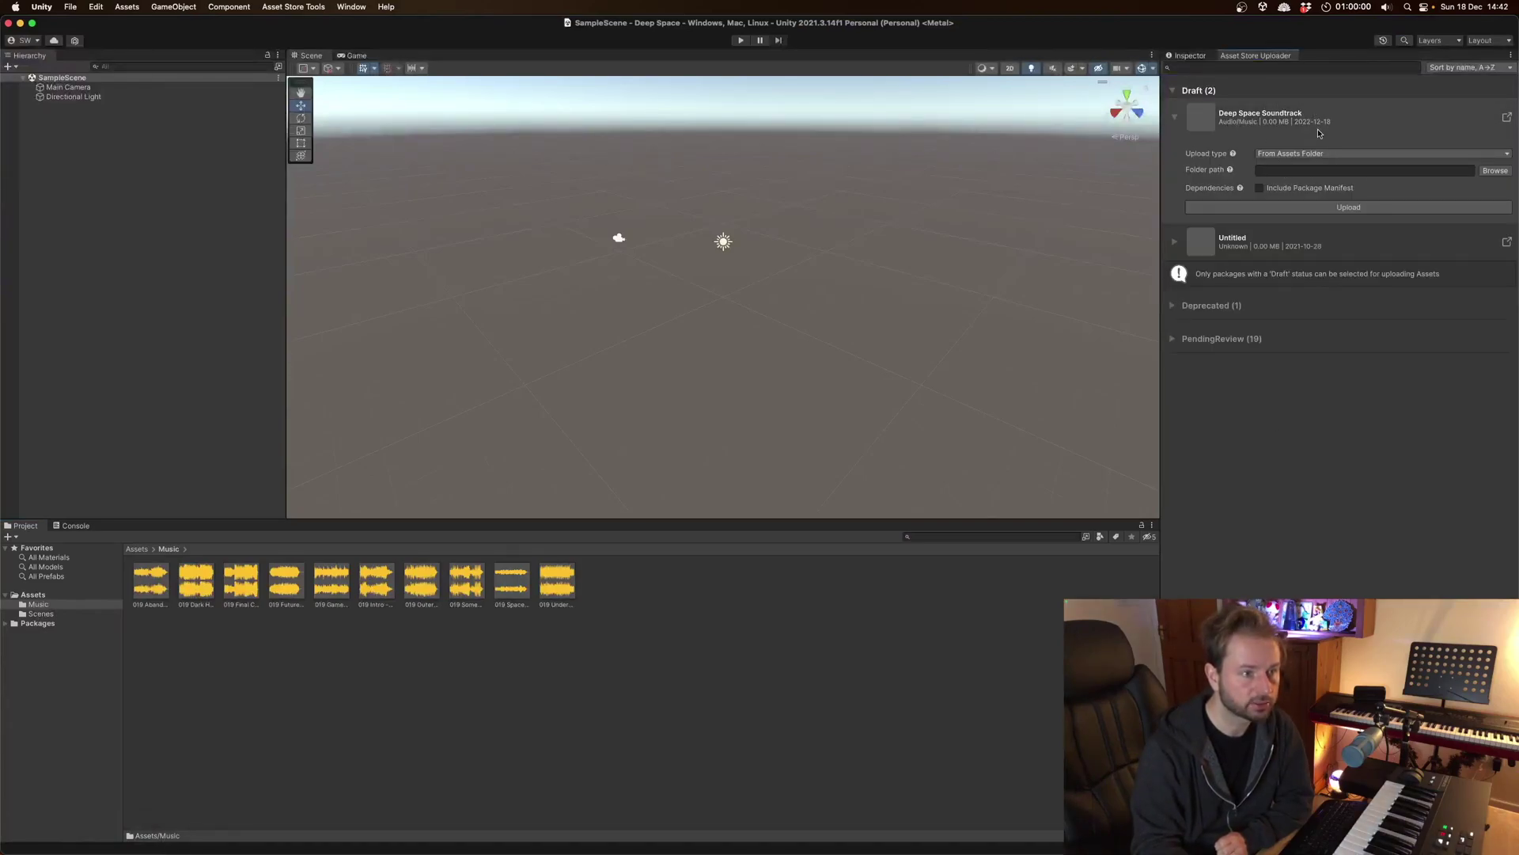
Choose the Music folder under Assets as the package's folder path.
left_click(1493, 172)
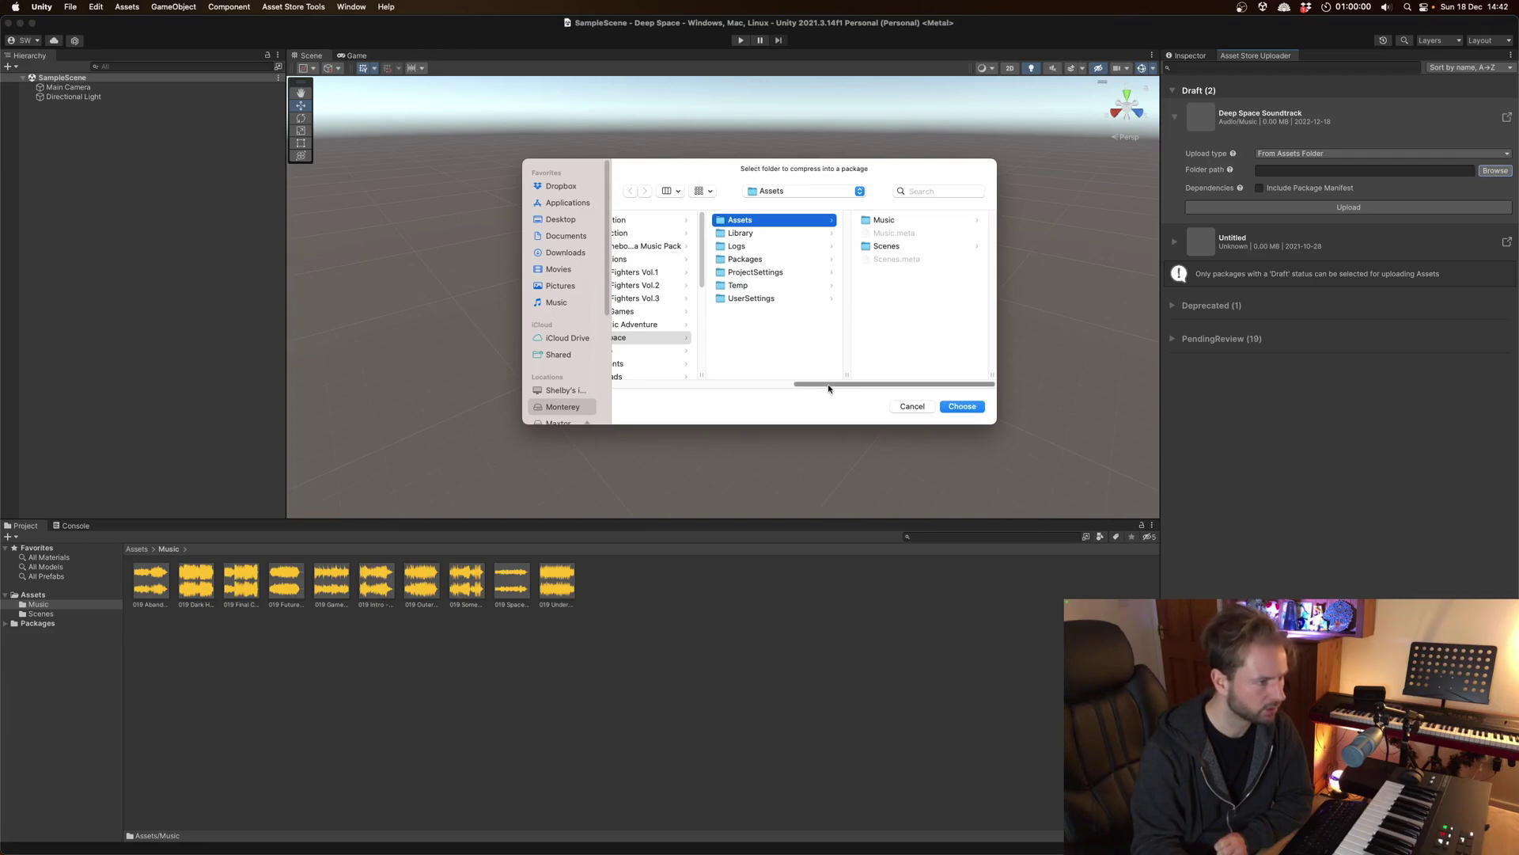
left_click_drag(835, 385, 788, 386)
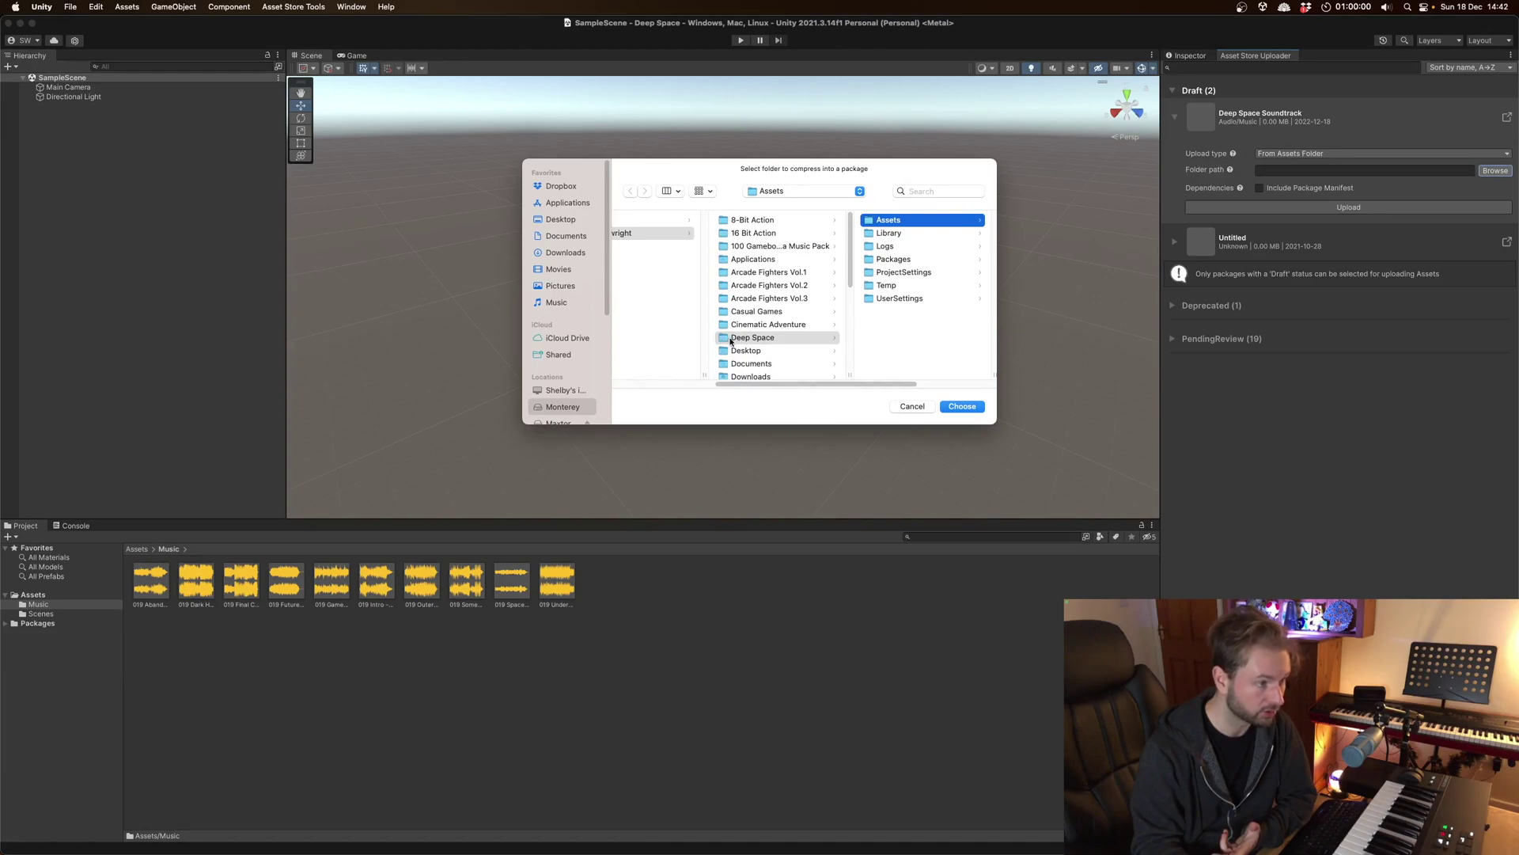
left_click_drag(818, 387, 875, 387)
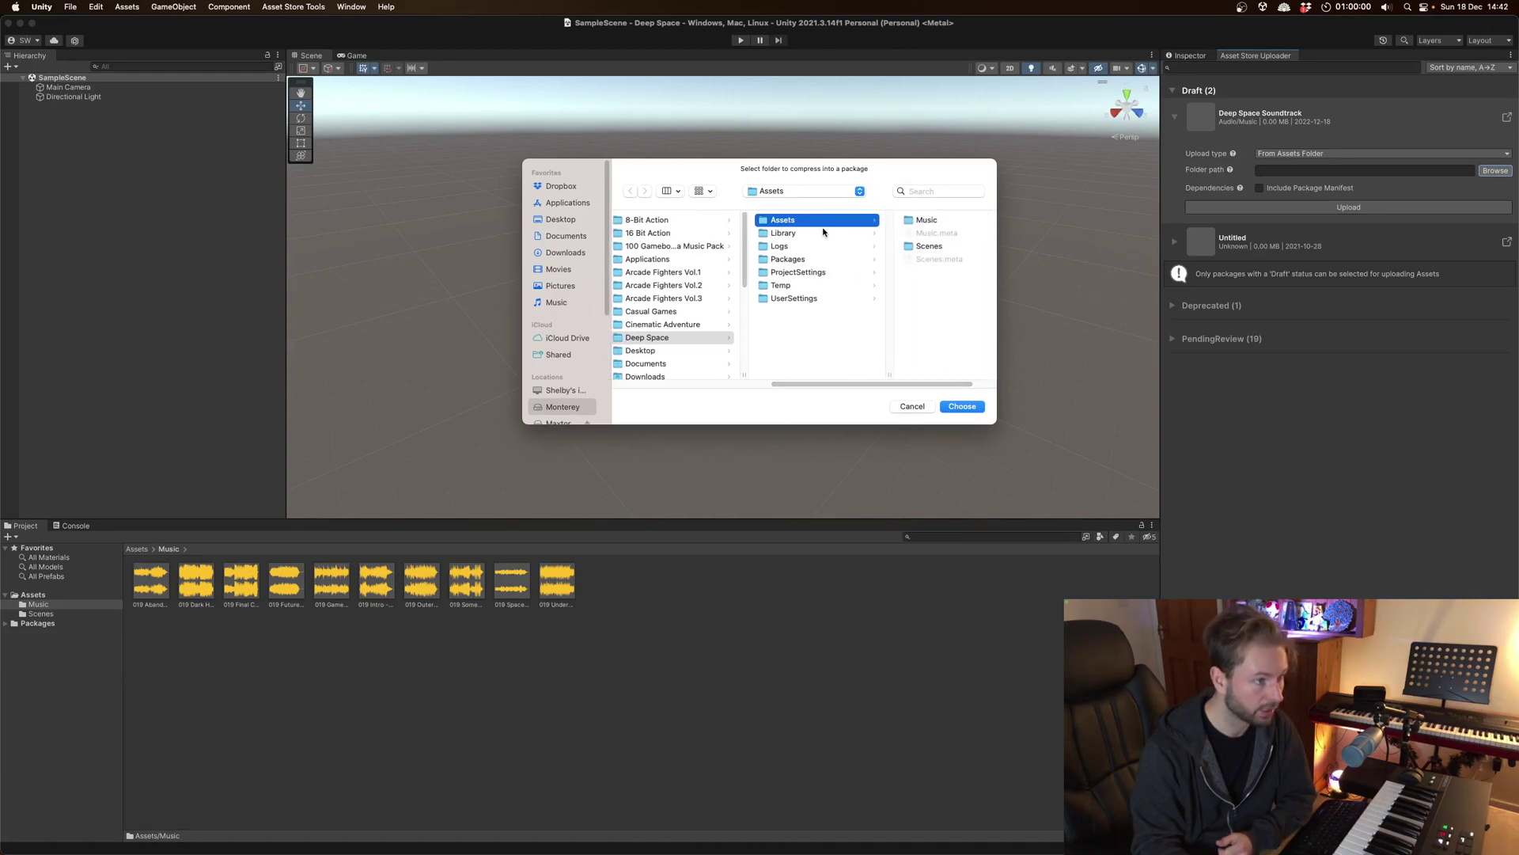
scroll(850, 372, "right", 2)
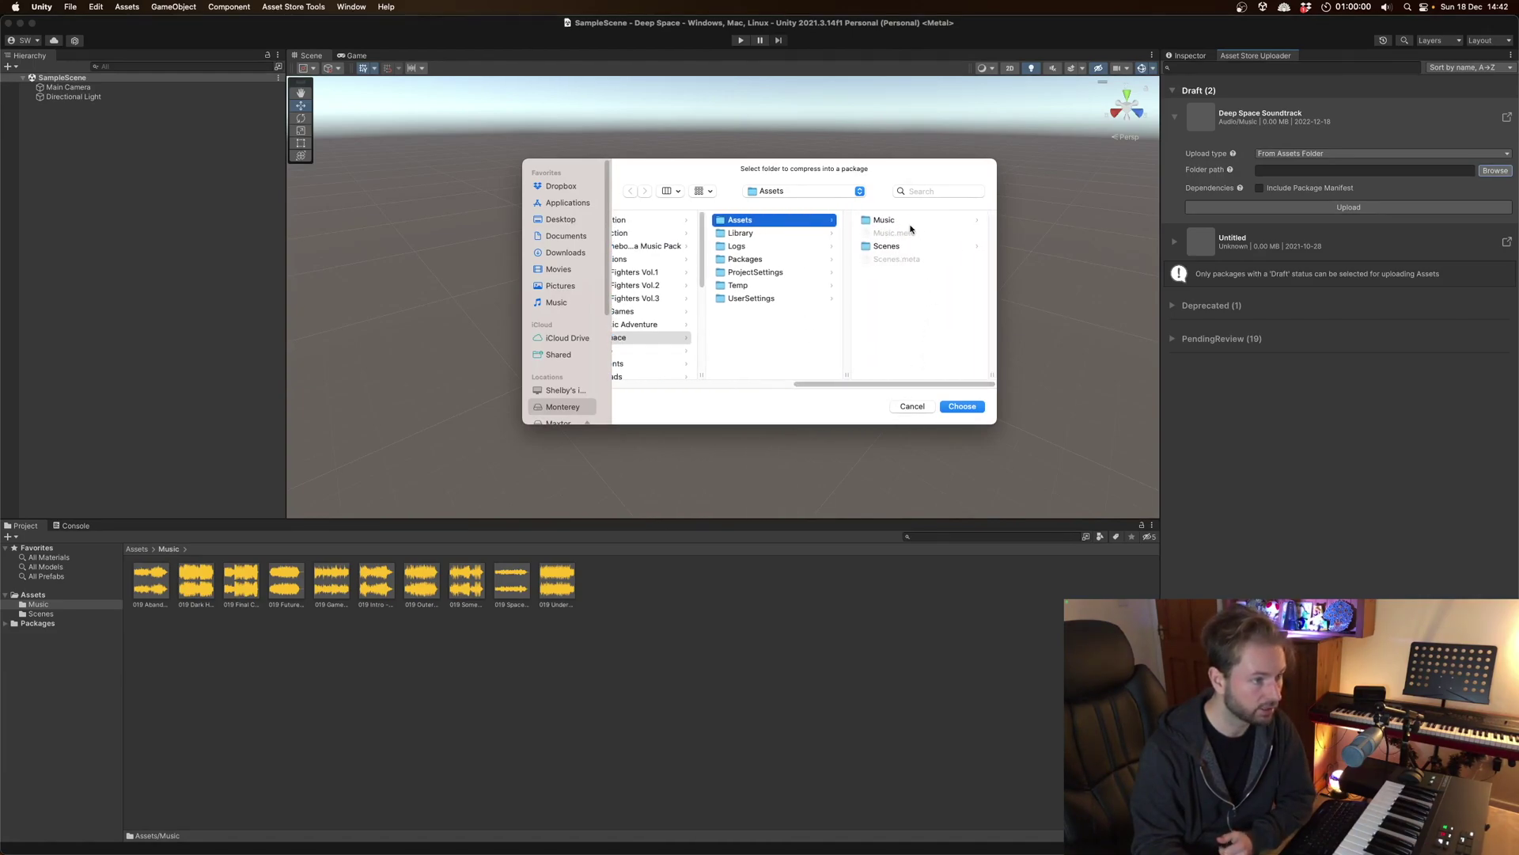
left_click(900, 218)
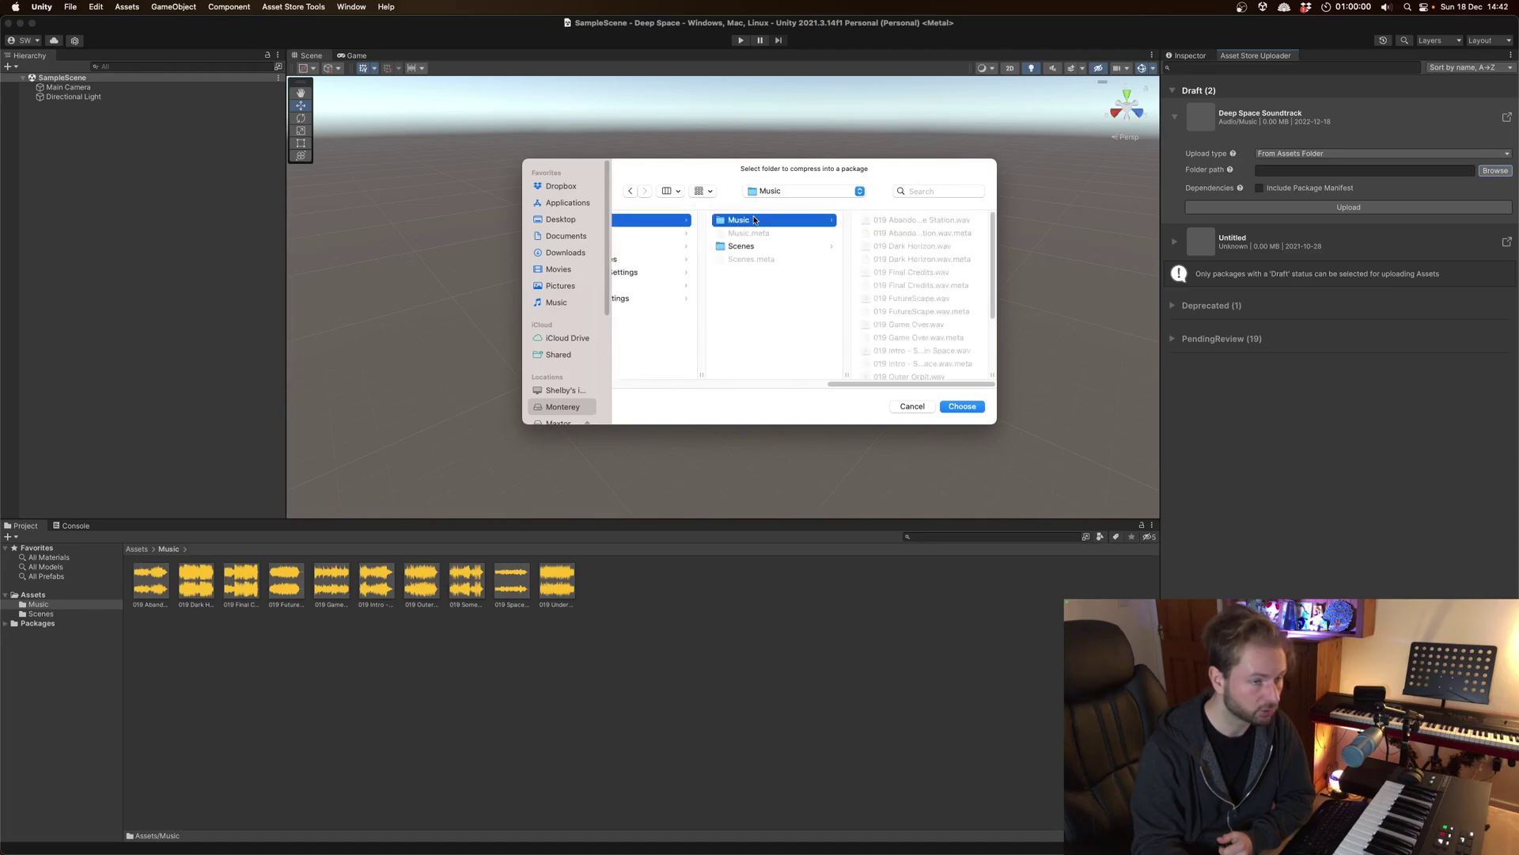
left_click(959, 406)
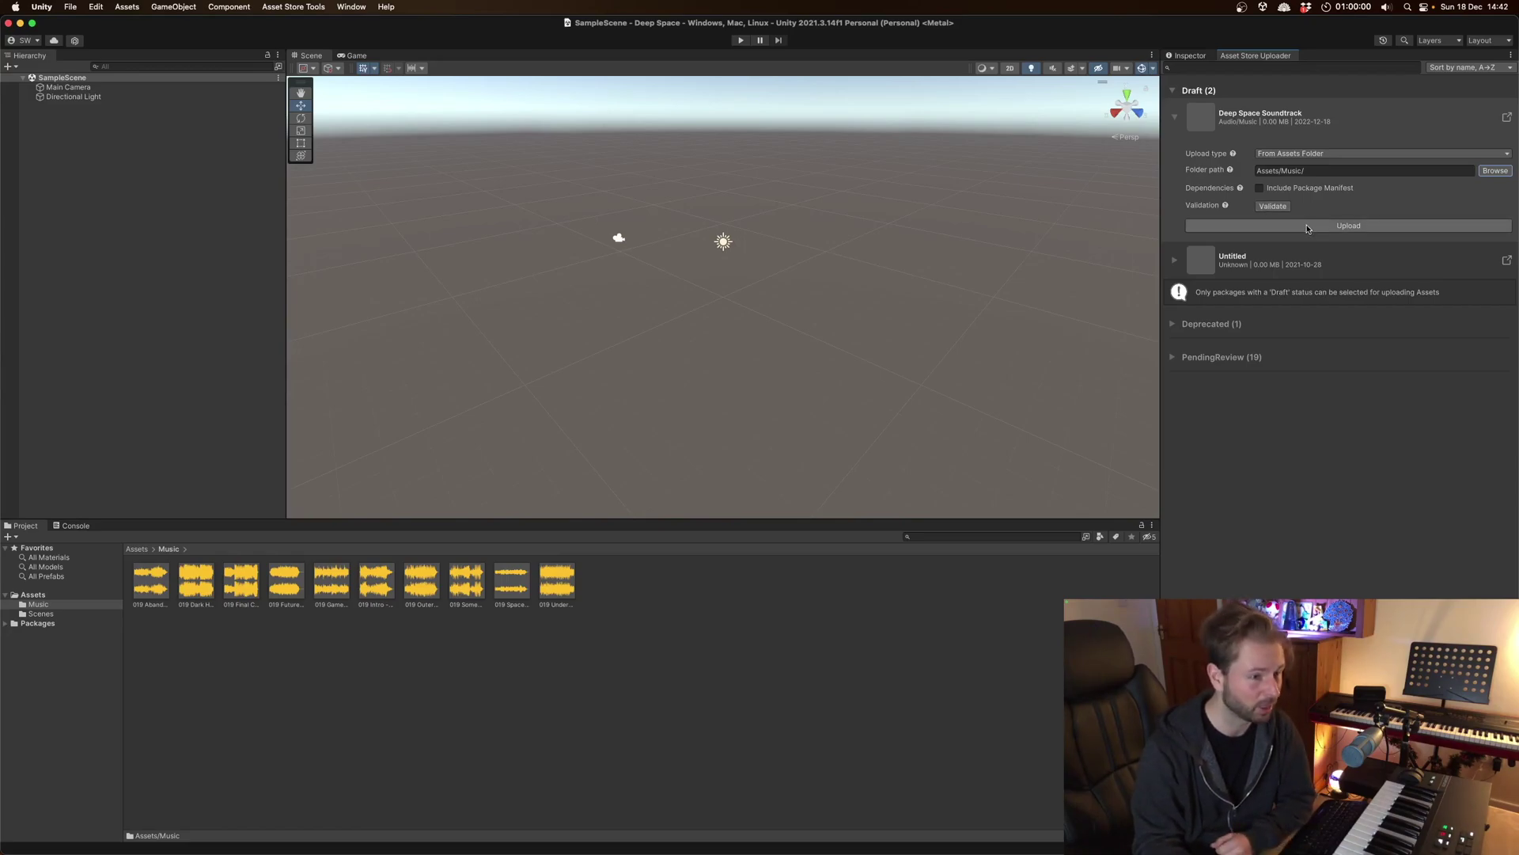
Start uploading the Music package, then bring up the portal's Release notes section.
left_click(1306, 228)
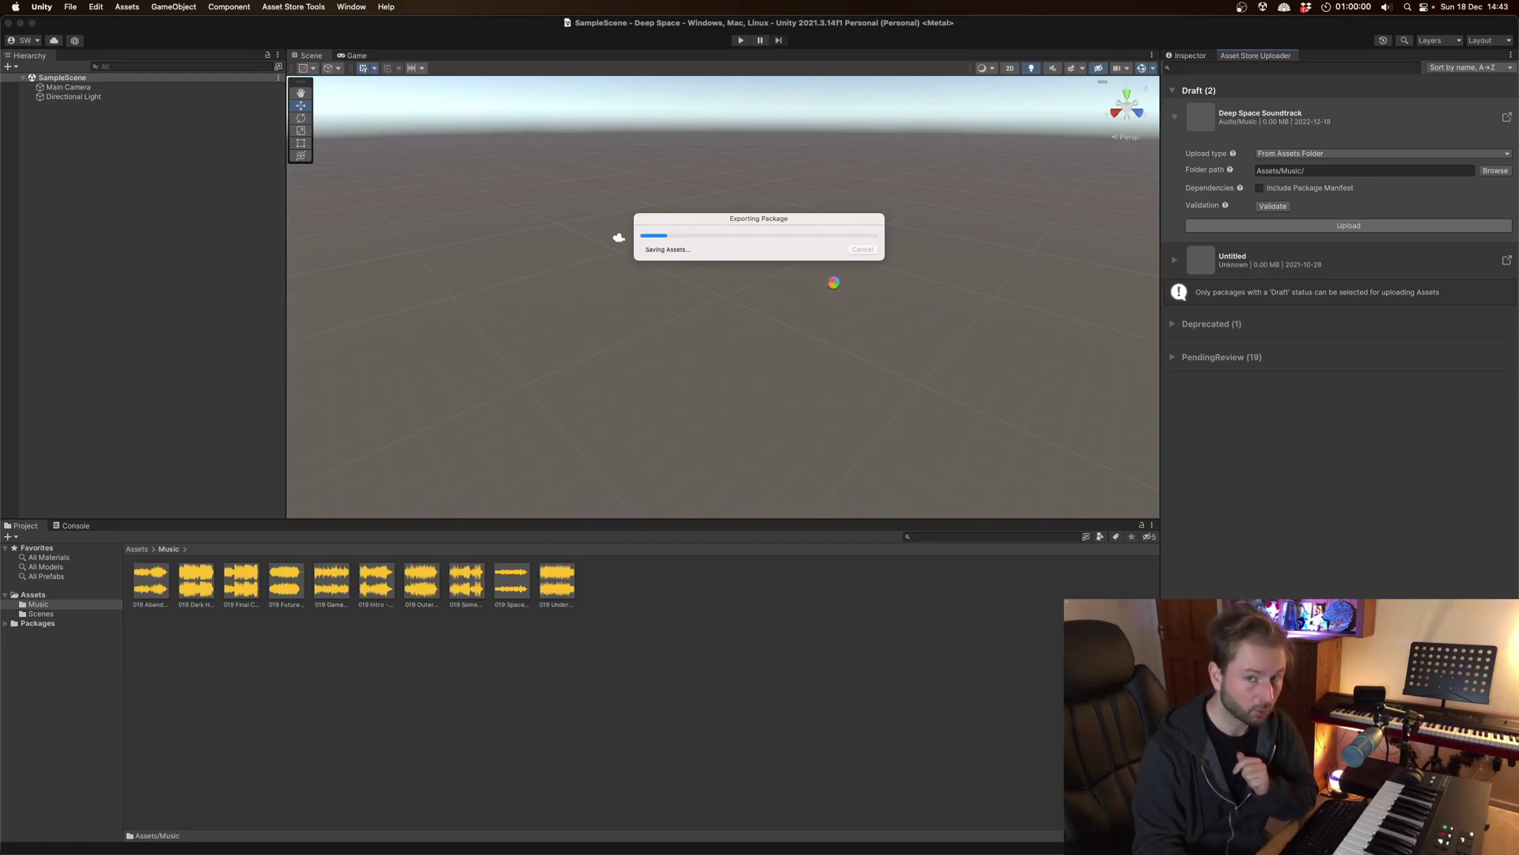
mouse_move(589, 827)
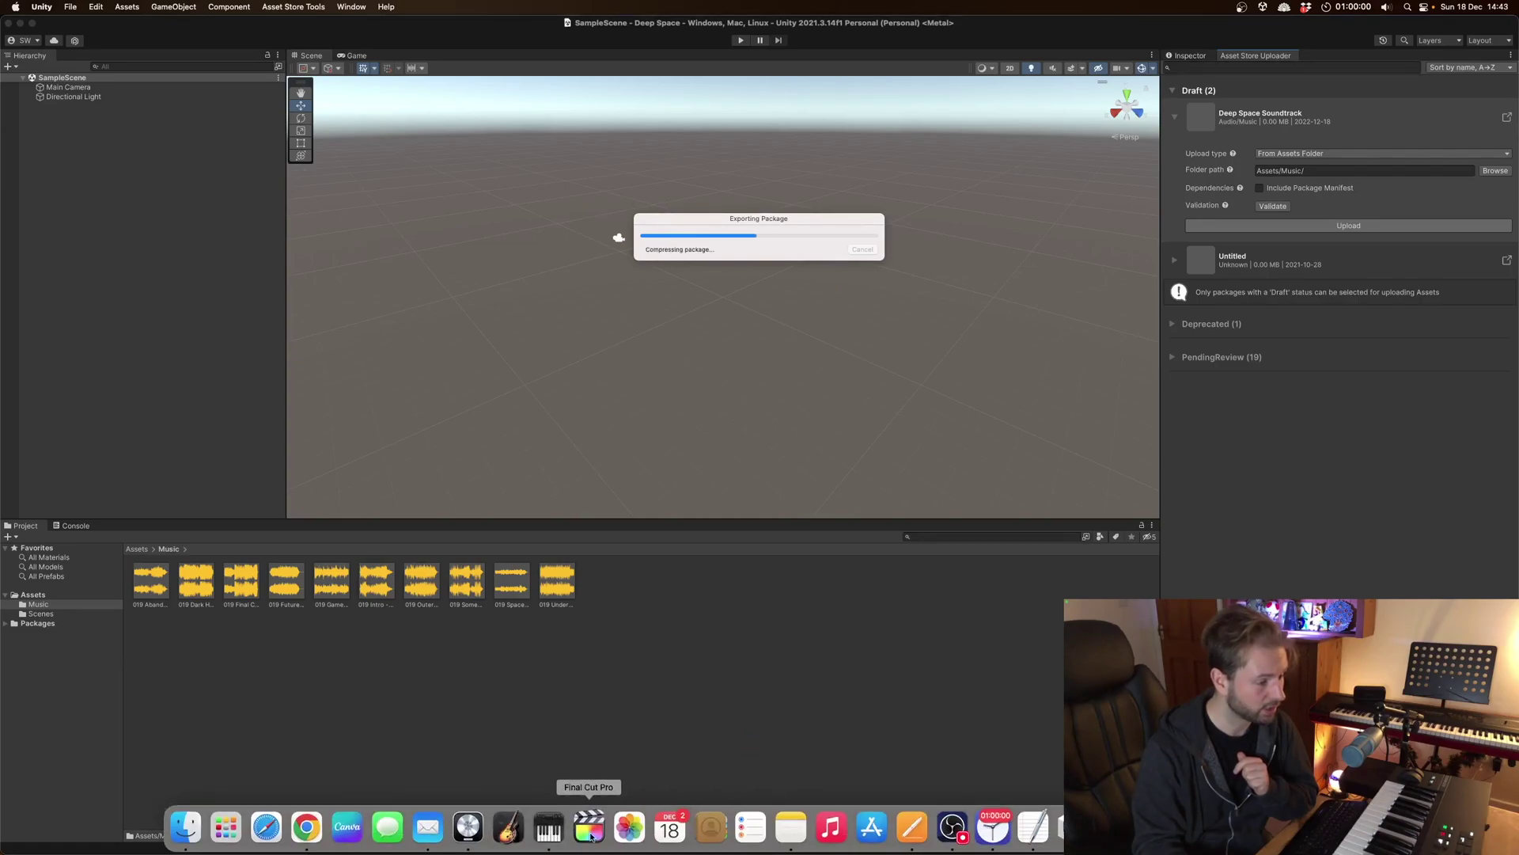
left_click(307, 827)
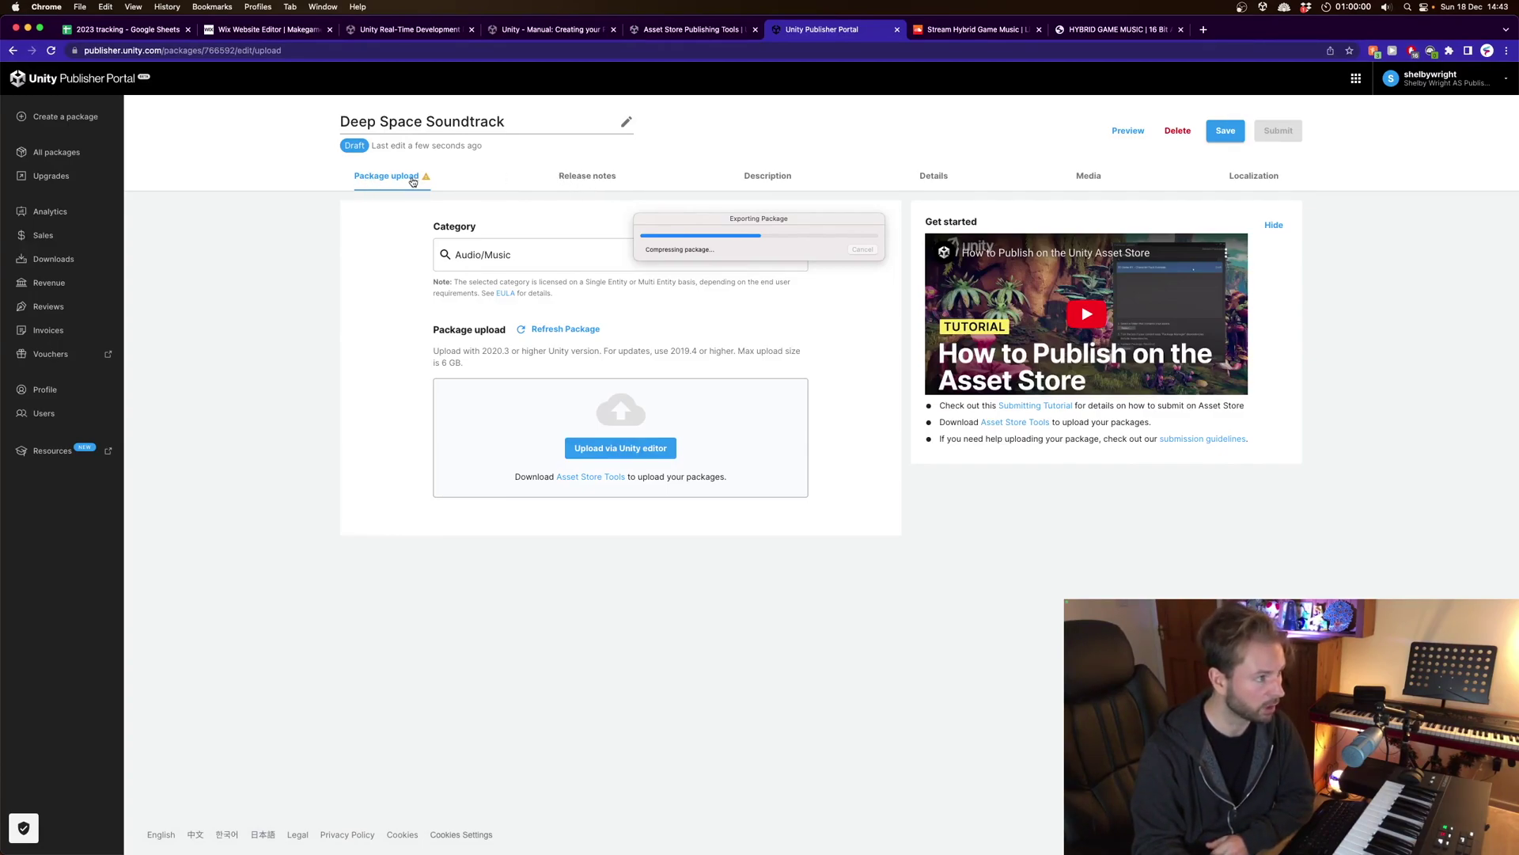
left_click(606, 176)
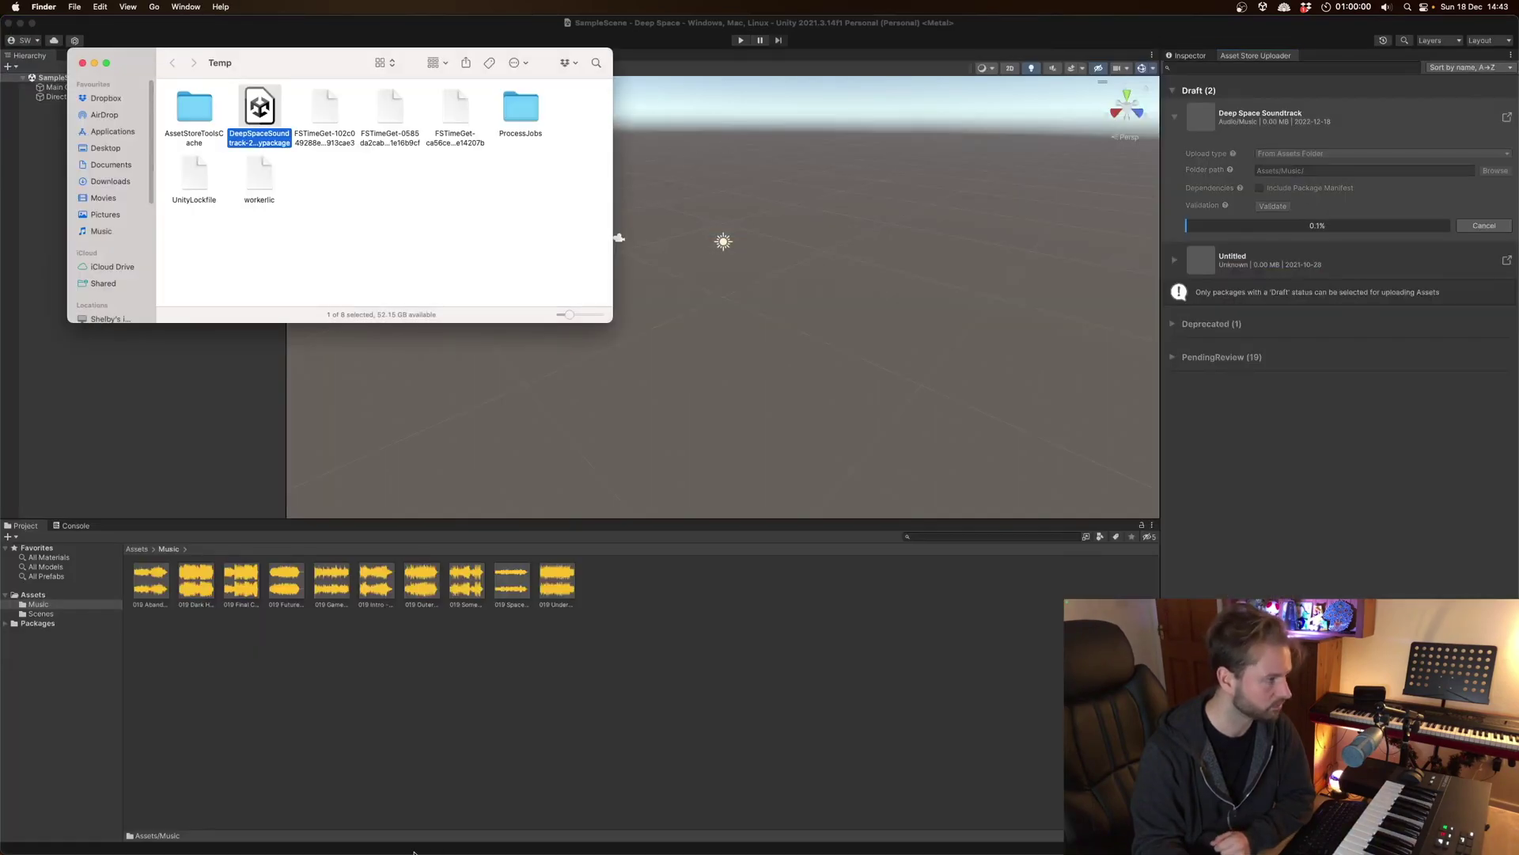
left_click(82, 63)
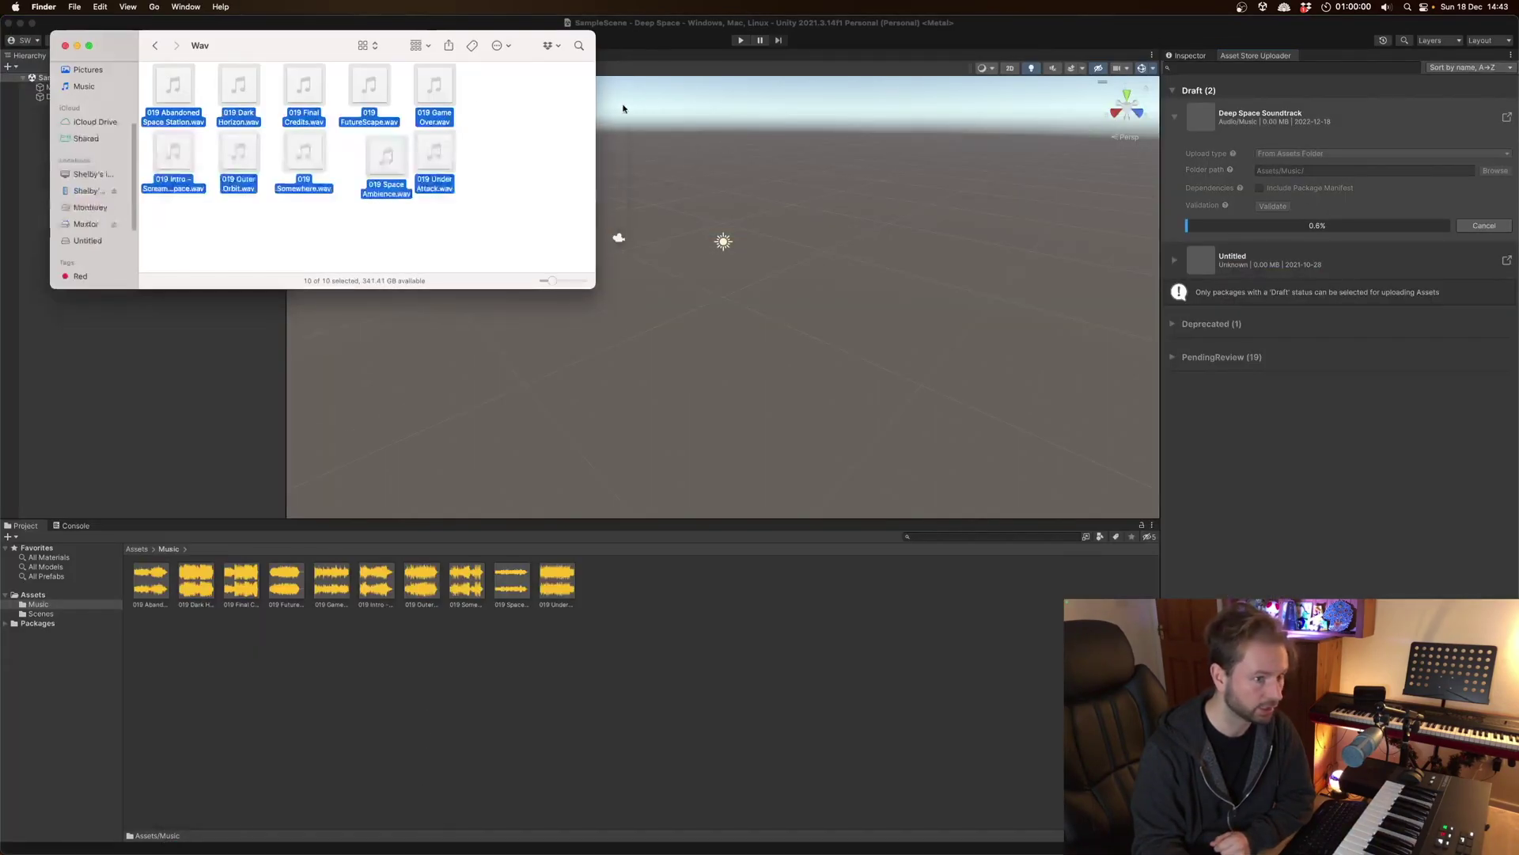
left_click(795, 674)
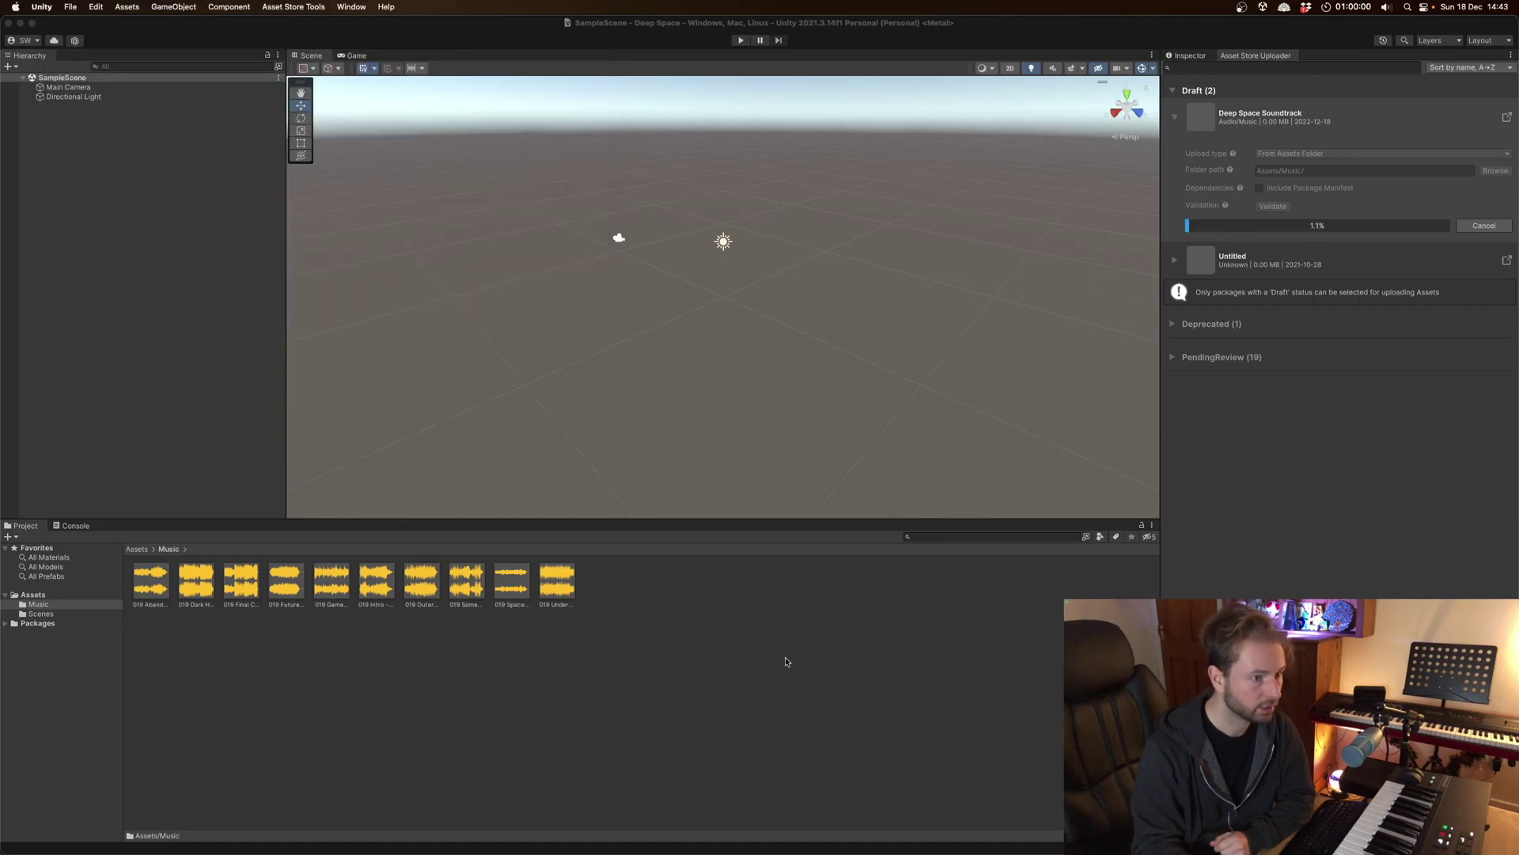
left_click(311, 828)
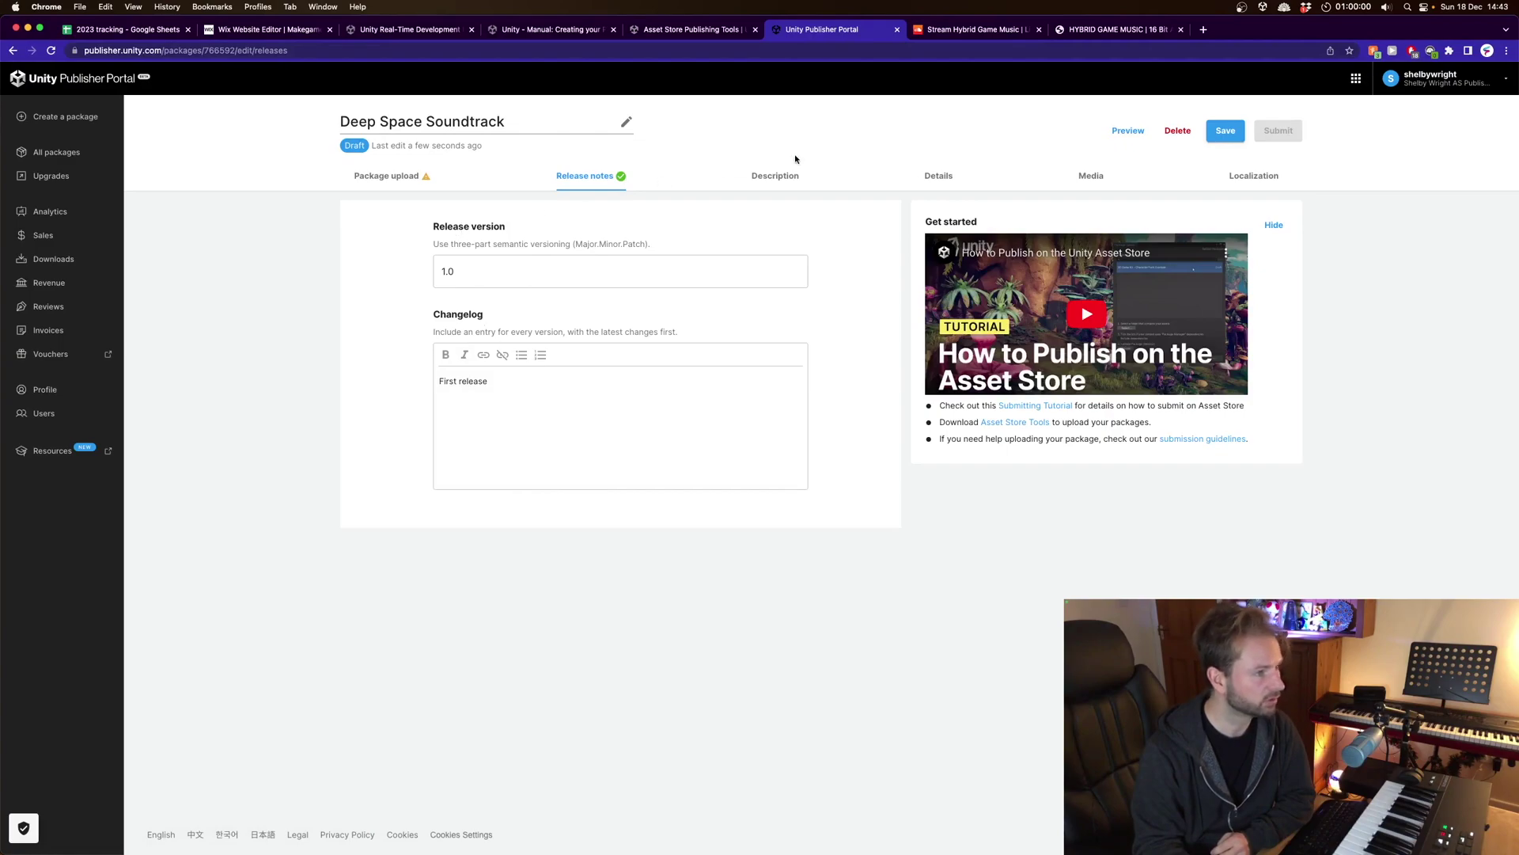
Open the empty Description section and select the Deep Space store page's Product Details bullets.
left_click(773, 181)
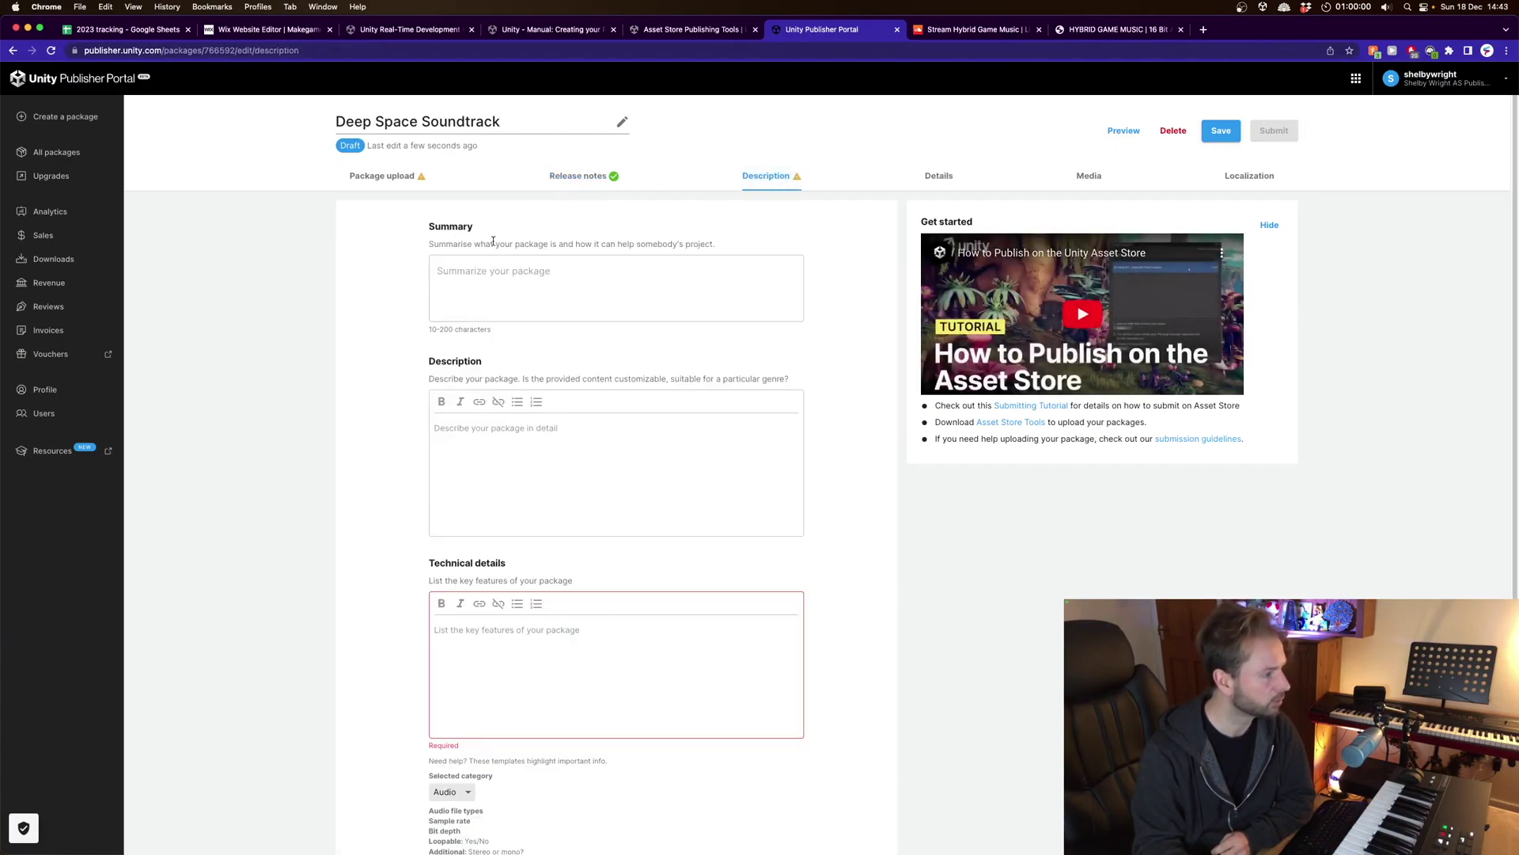
left_click(1103, 29)
left_click_drag(1031, 556, 878, 496)
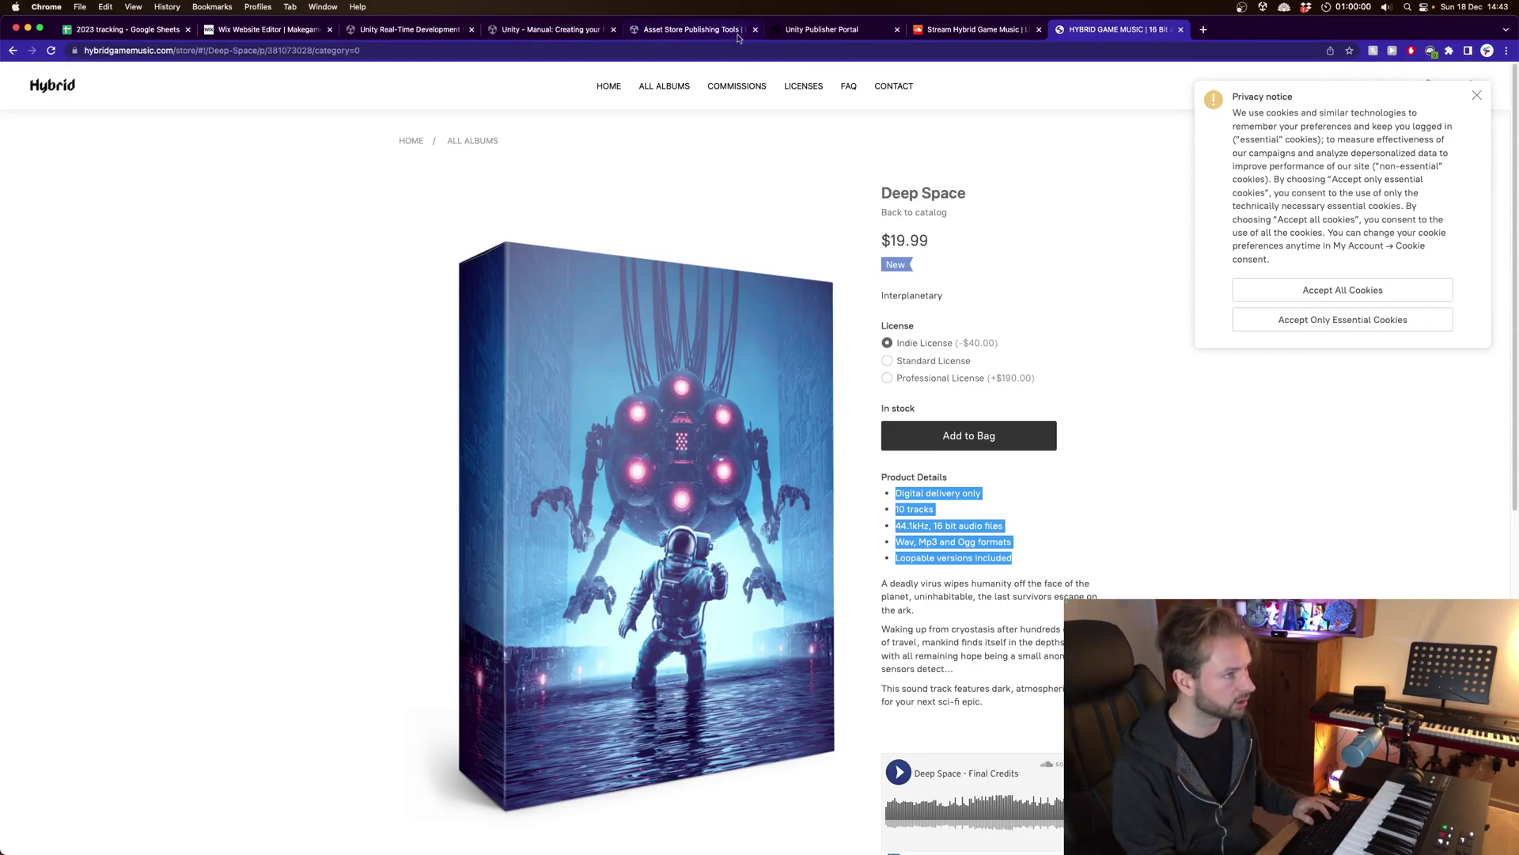
Paste the product bullets into Technical details, trimming the format line to Wav only.
left_click(804, 31)
left_click(515, 651)
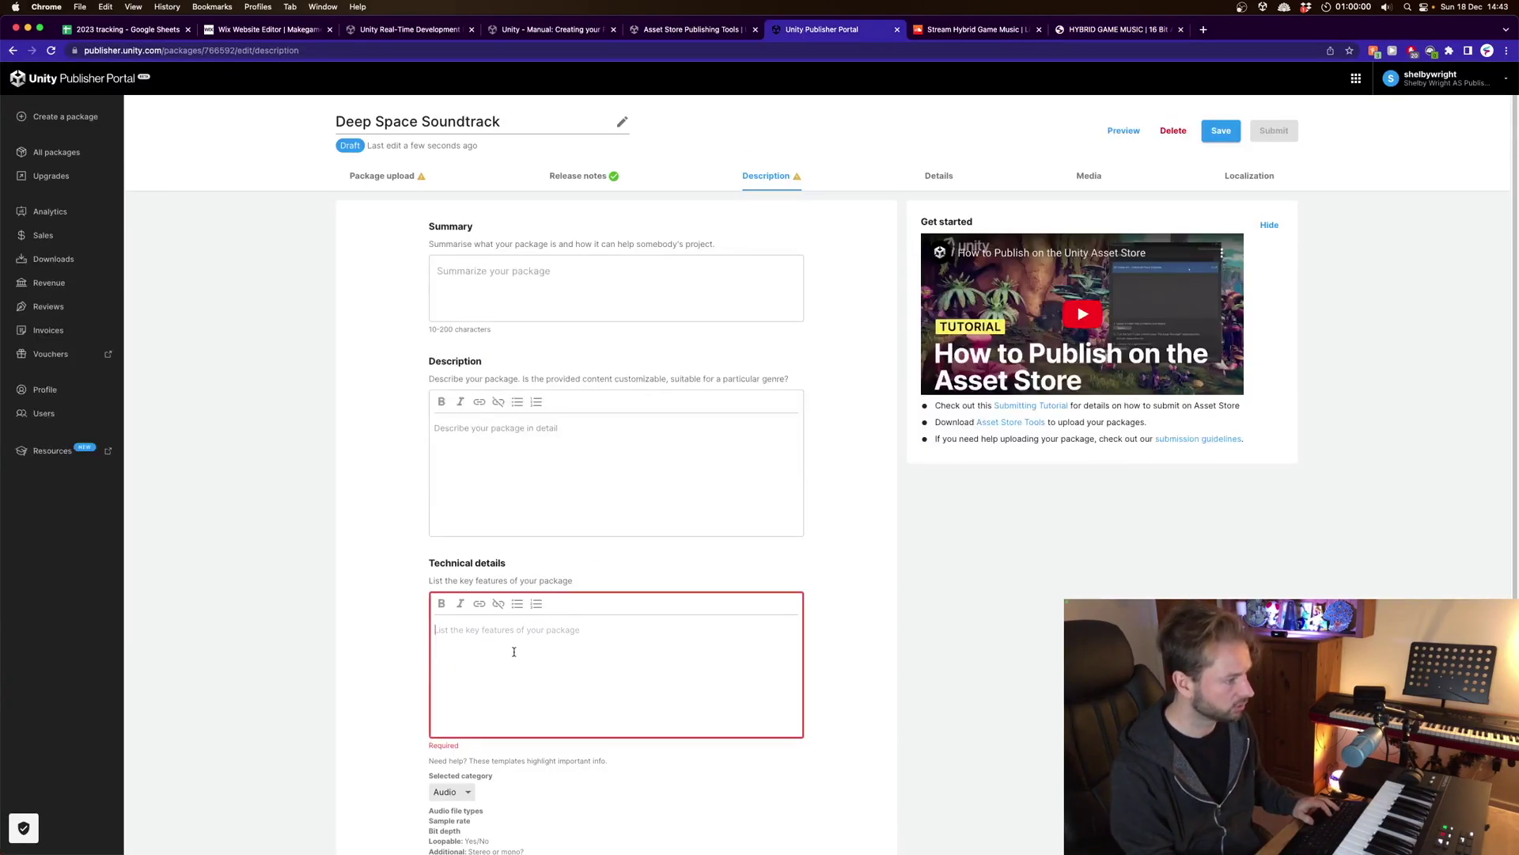
type("Digital delivery only 10 tracks 44.1kHz, 16 bit audio files Wav, Mp3 and Ogg formats Loopable versions included")
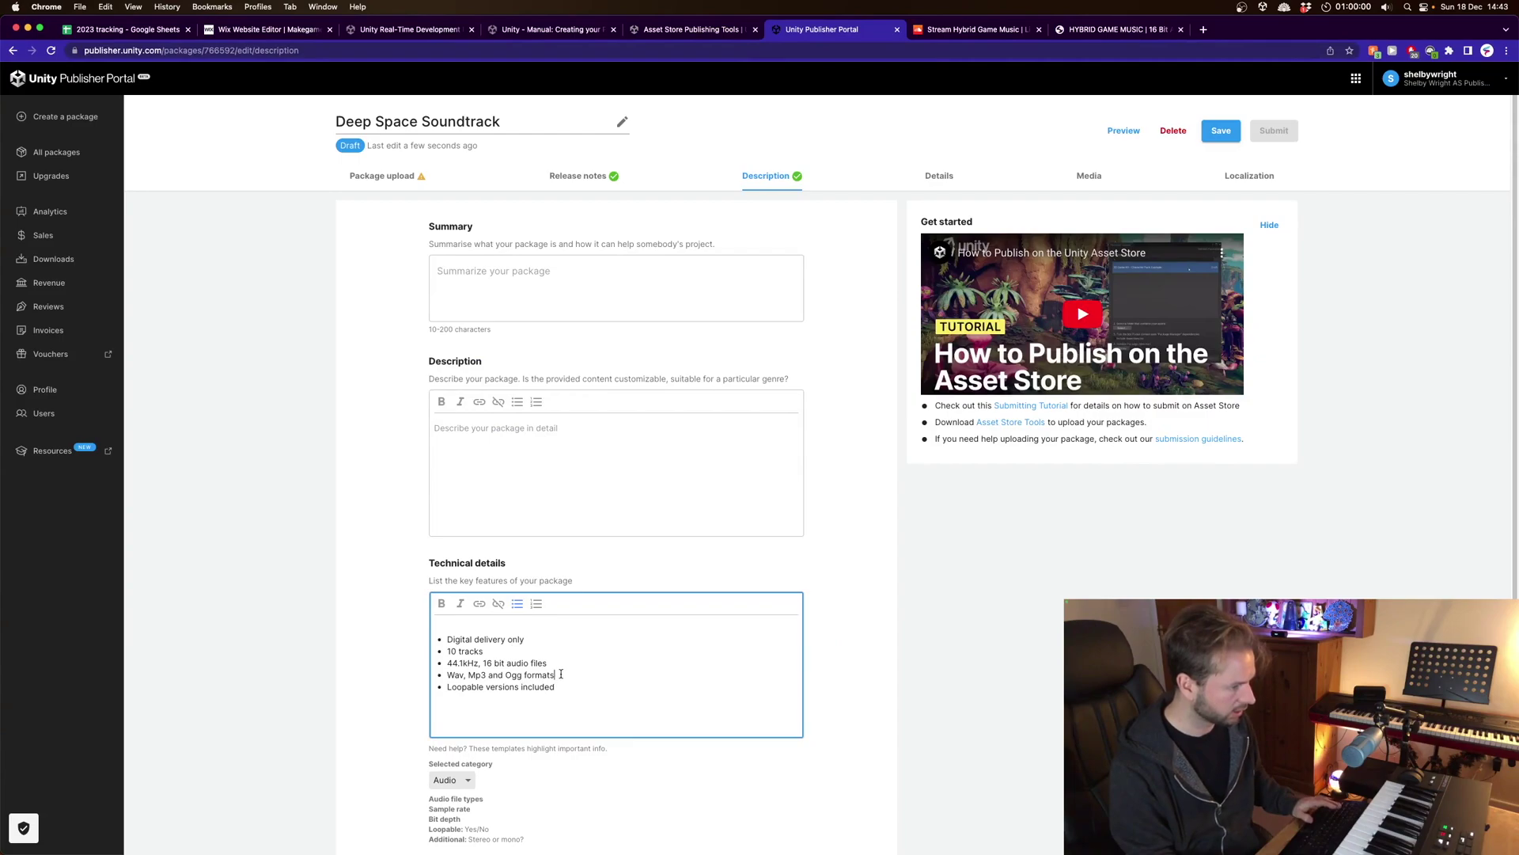
left_click_drag(561, 674, 479, 674)
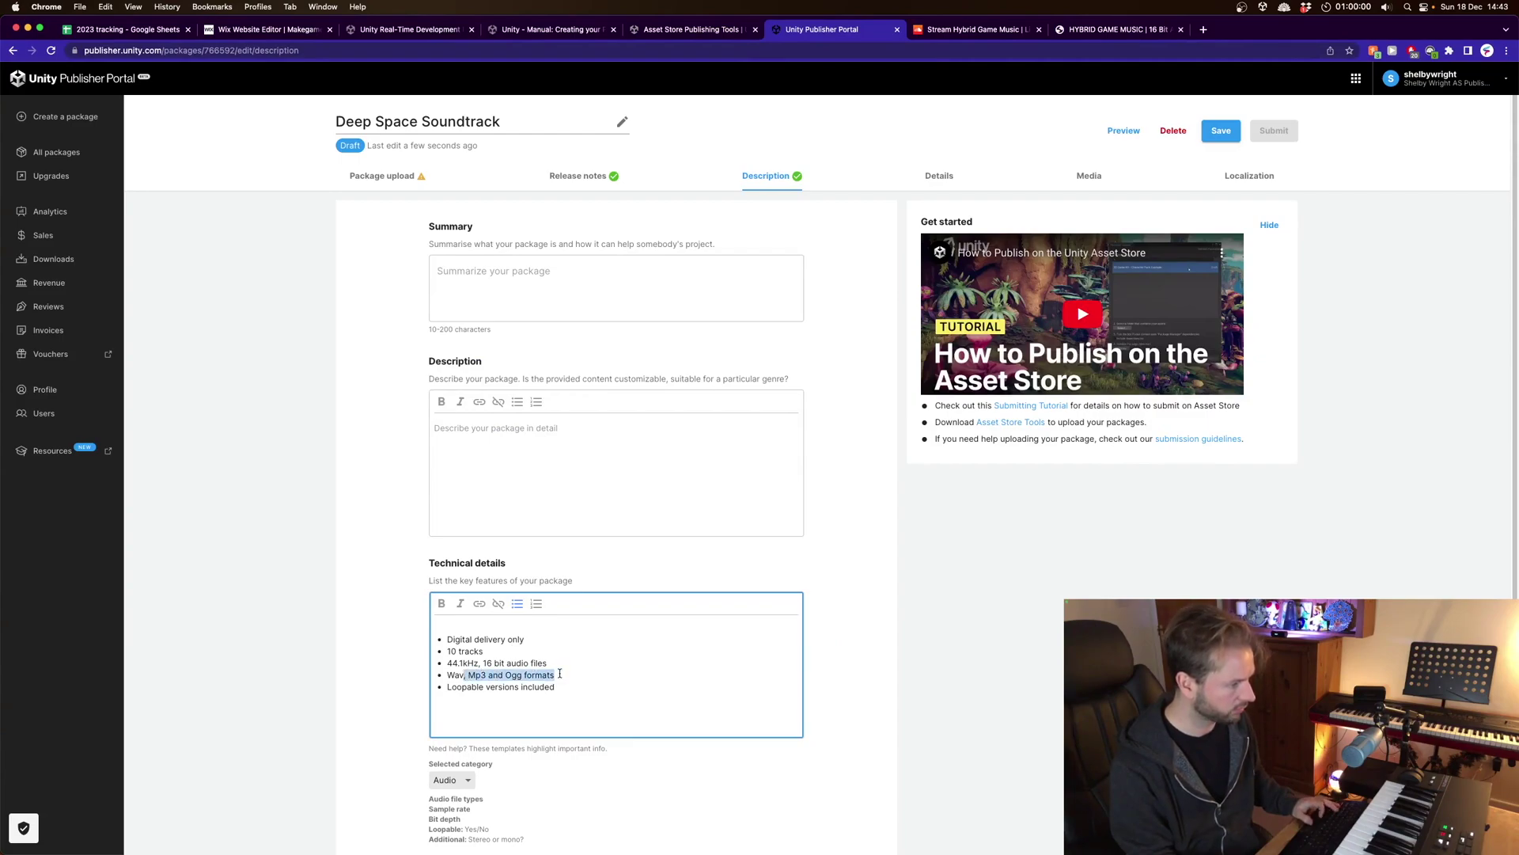
key("BackSpace")
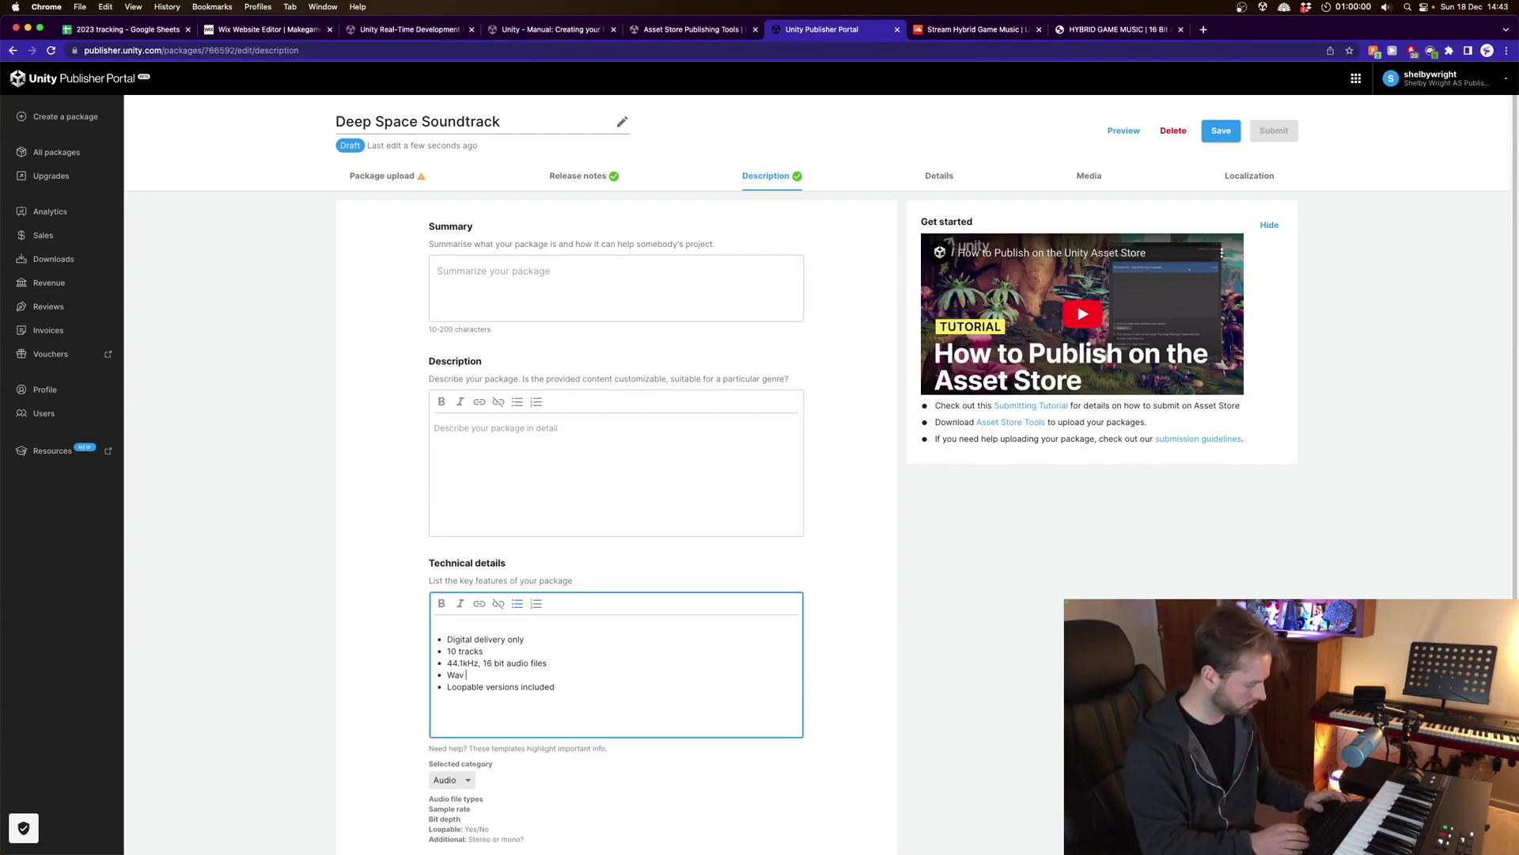
type("form")
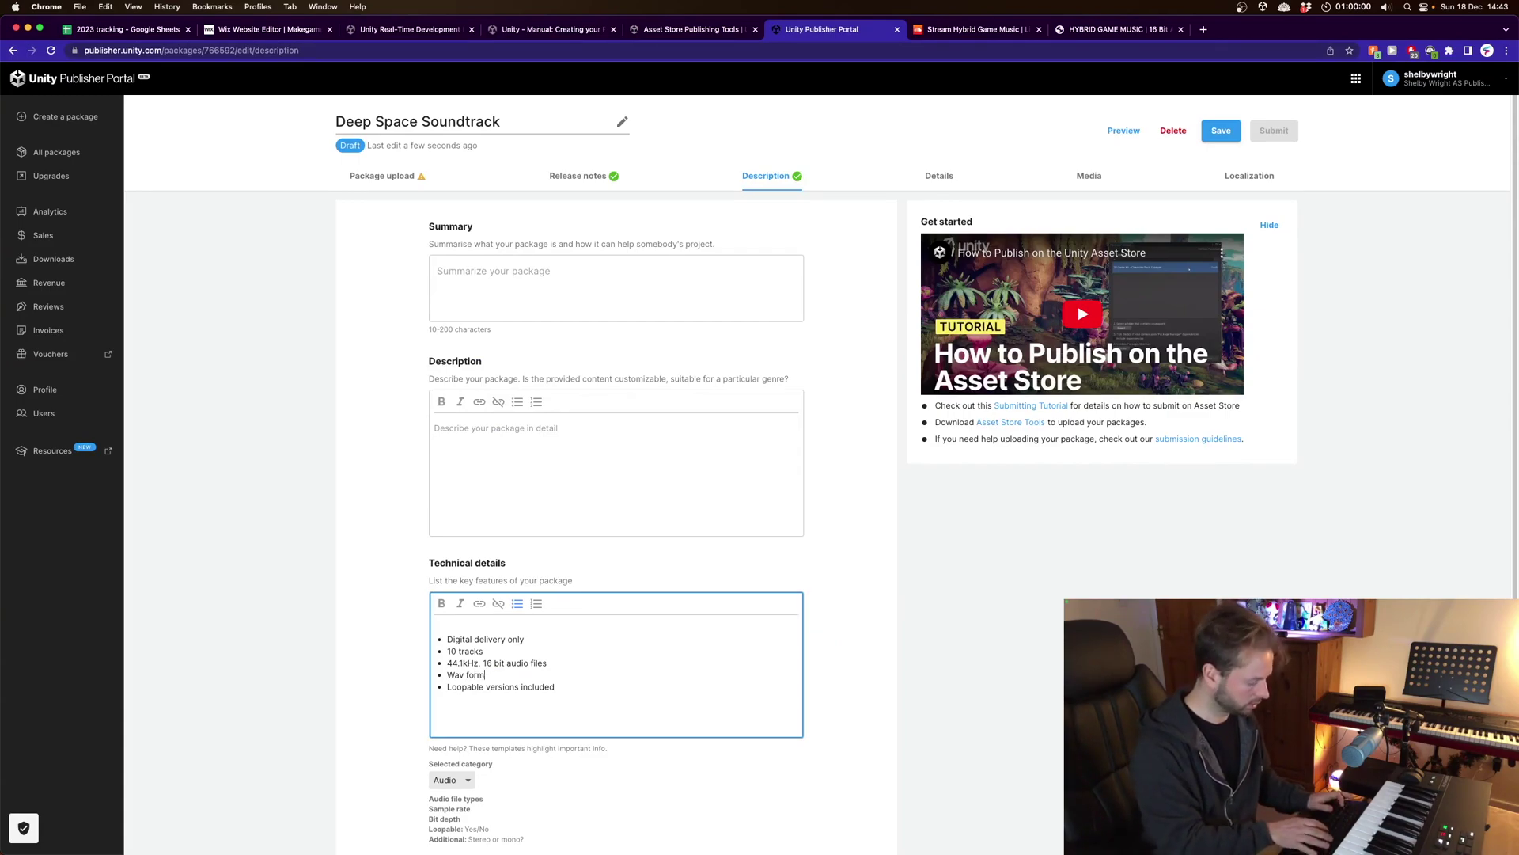
type("at")
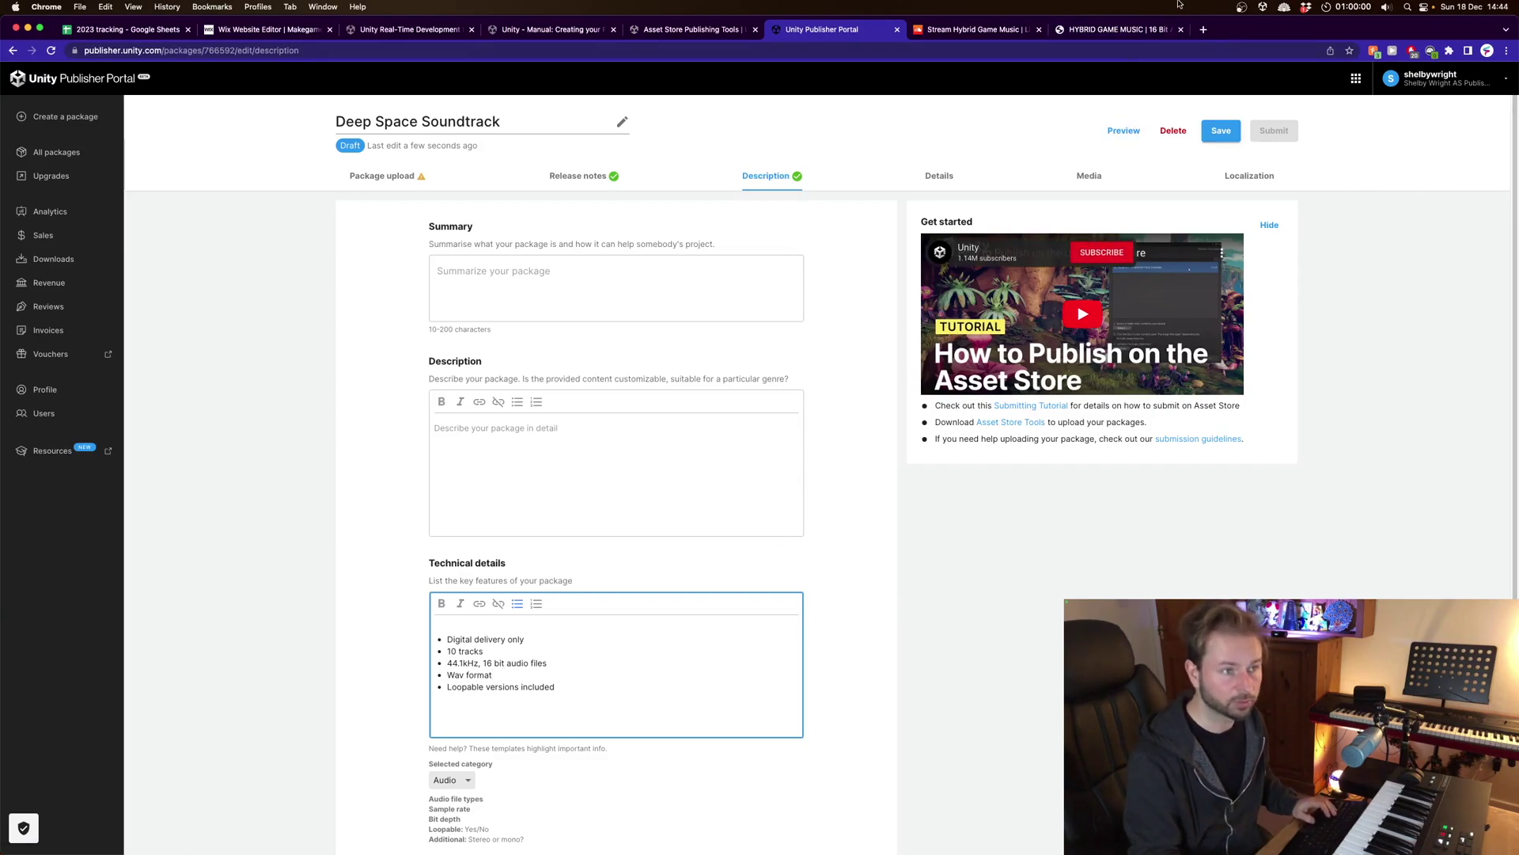
Paste the album's three-paragraph story into Description, separating paragraphs with blank lines.
left_click(1142, 30)
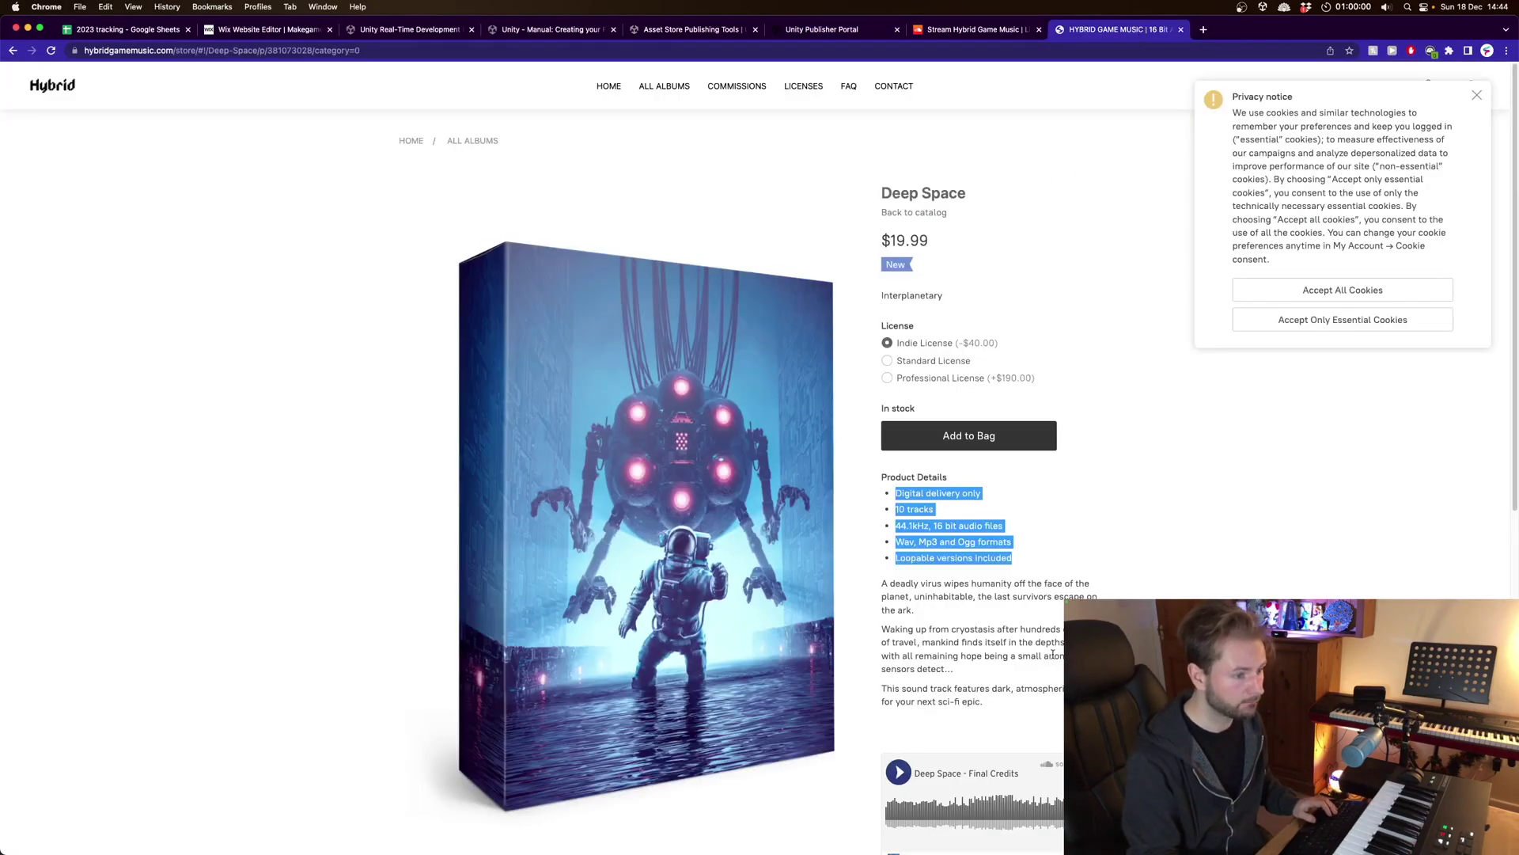
left_click_drag(1005, 708, 885, 590)
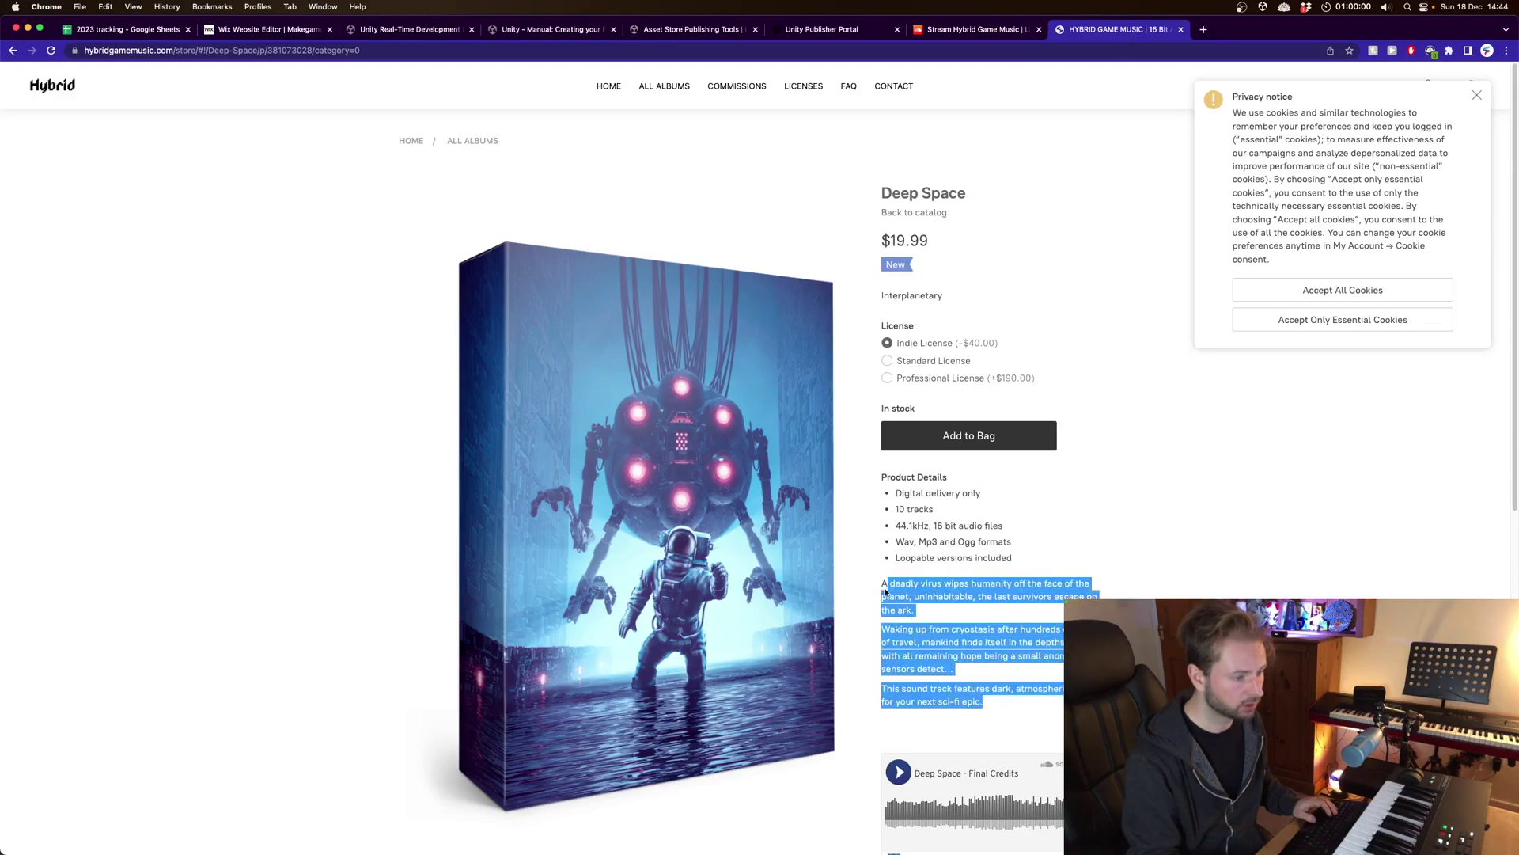
left_click(879, 29)
left_click(564, 452)
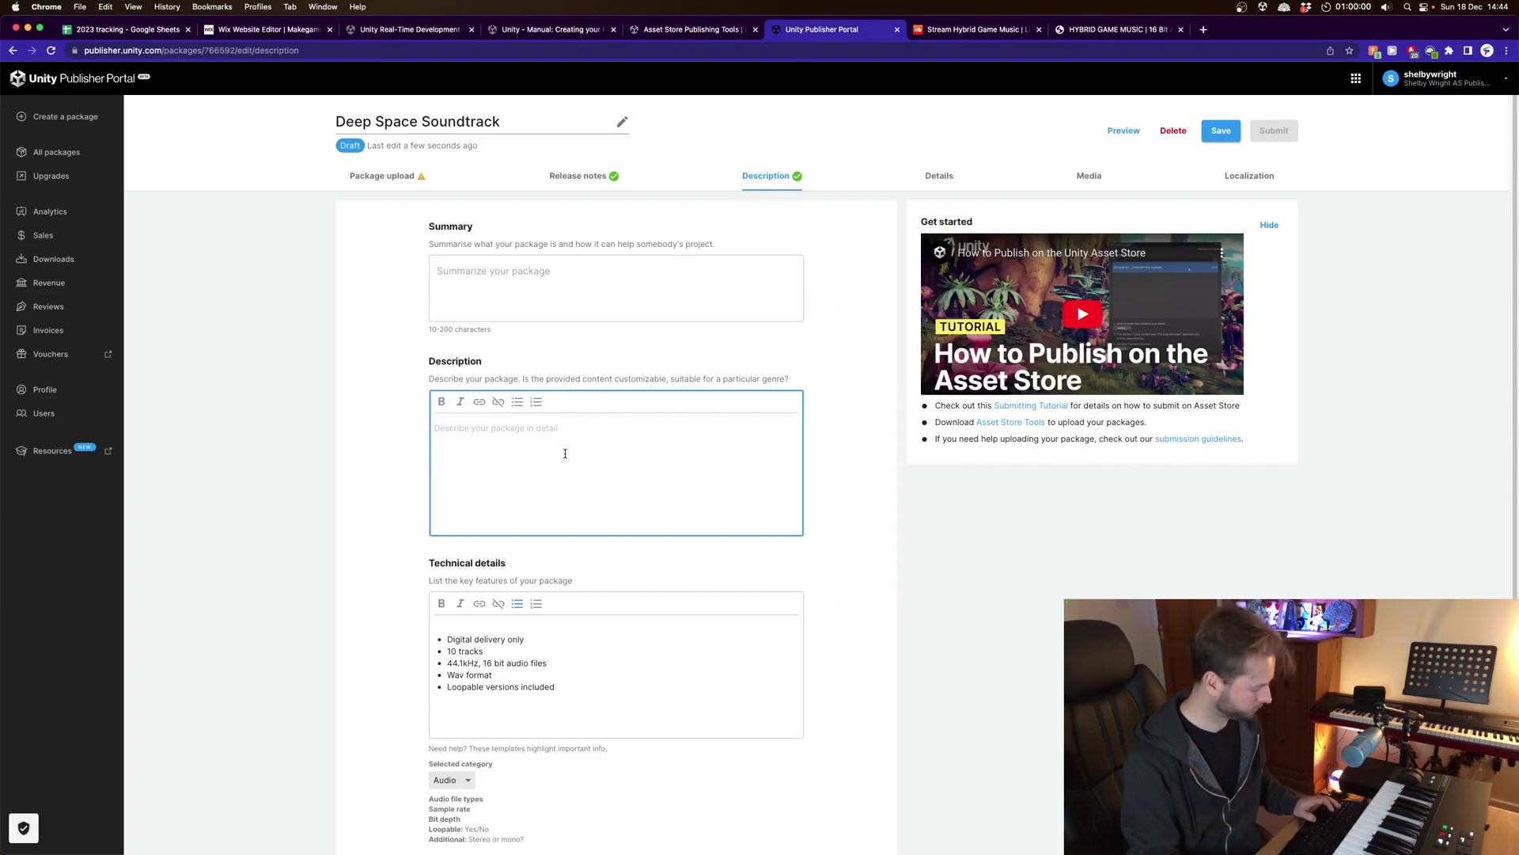
type("A deadly virus wipes humanity off the face of the planet, uninhabitable, the last survivors escape on the ark. Waking up from cryostasis after hundreds of years of travel, mankind finds itself in the depths of space with all remaining hope being a small anomaly sensors detect... This sound track features dark, atmospheric music for your next sci-fi epic.")
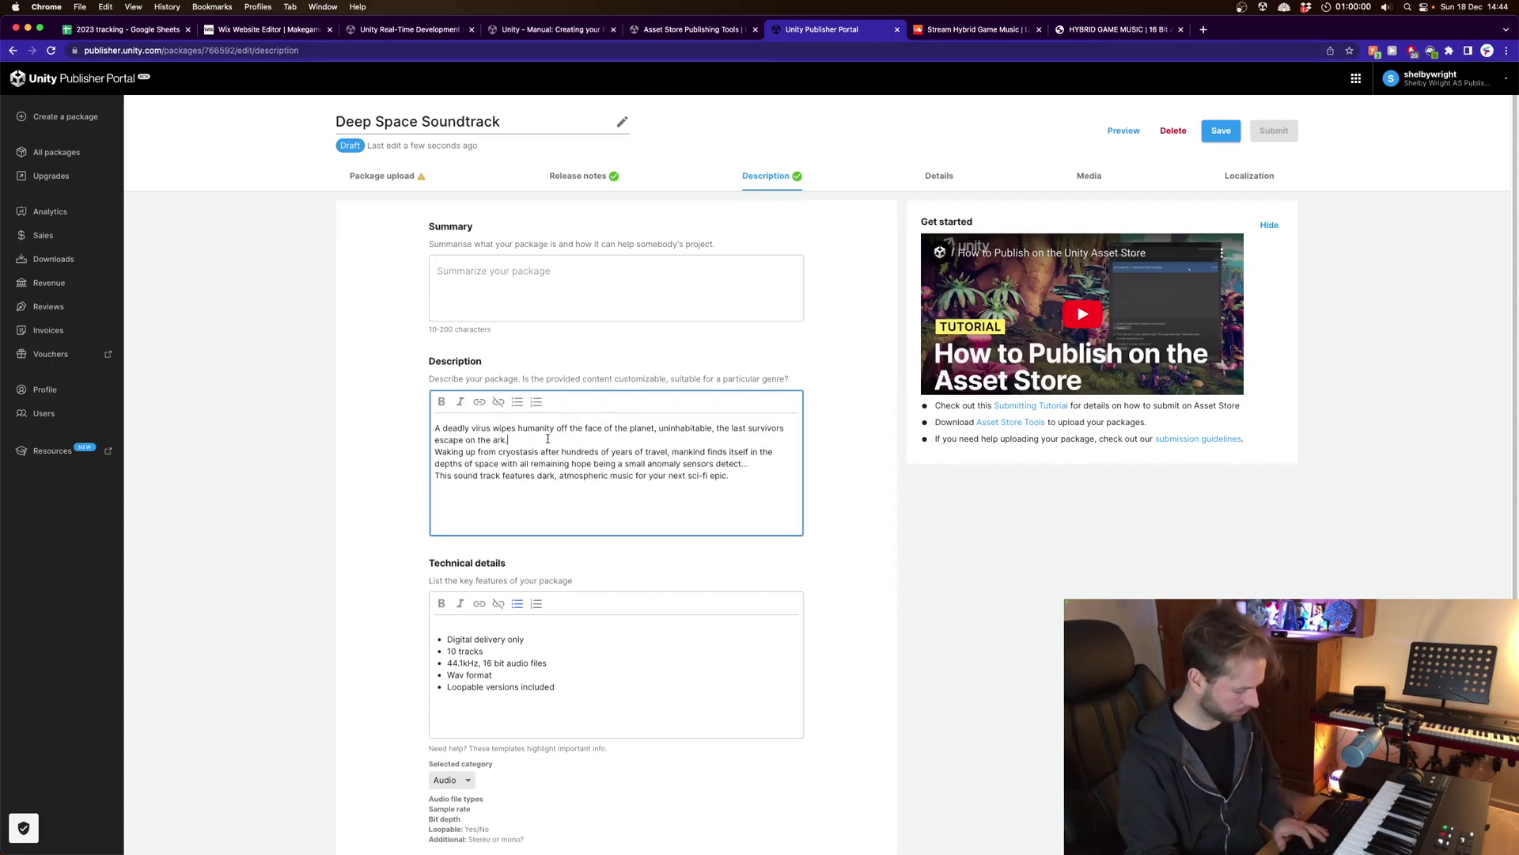
left_click(548, 437)
key("Return")
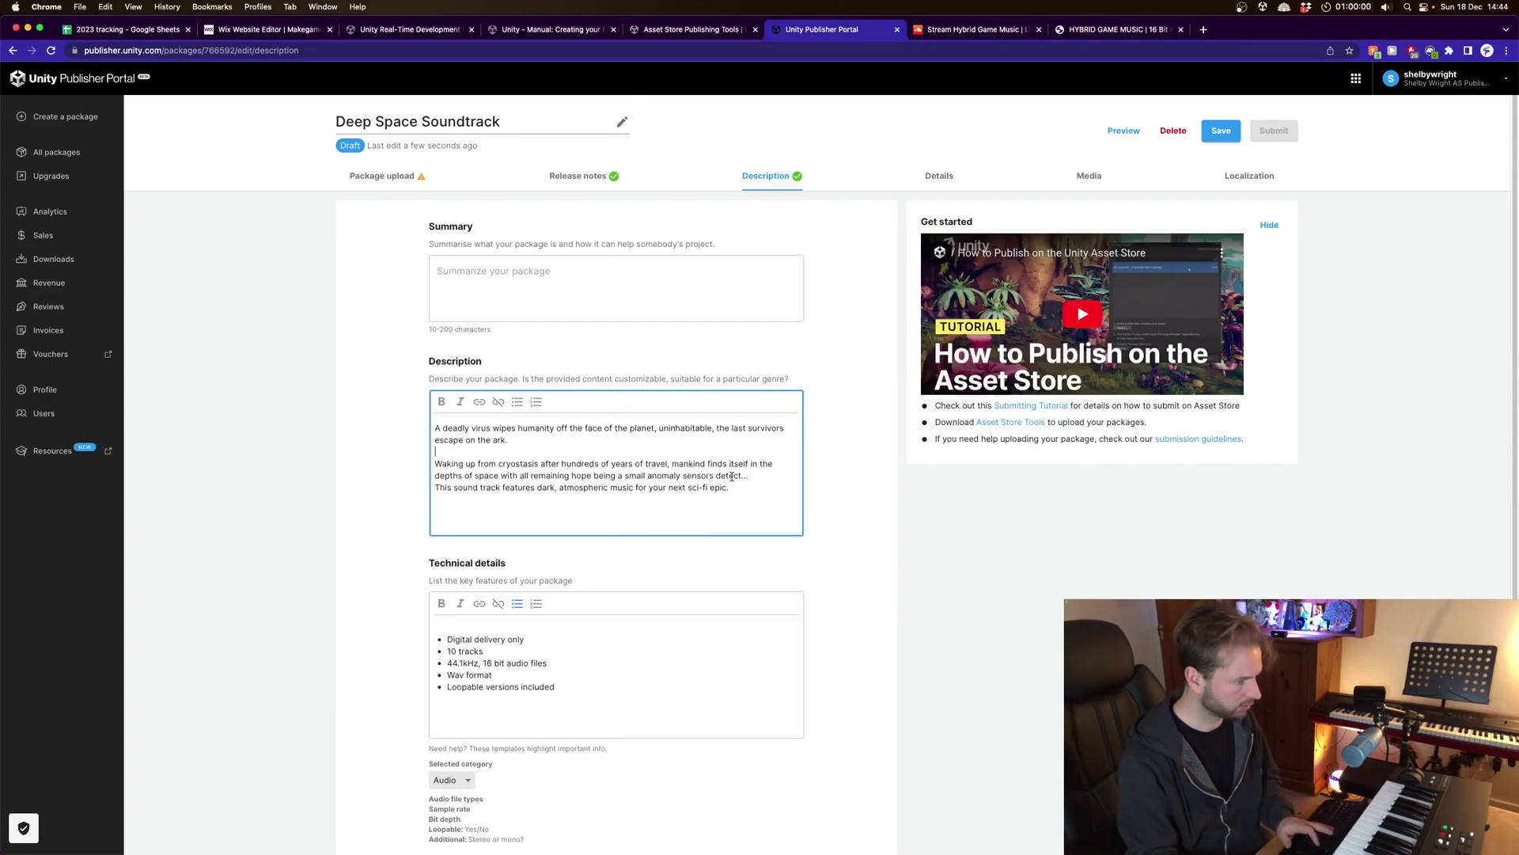
left_click(732, 474)
key("Return")
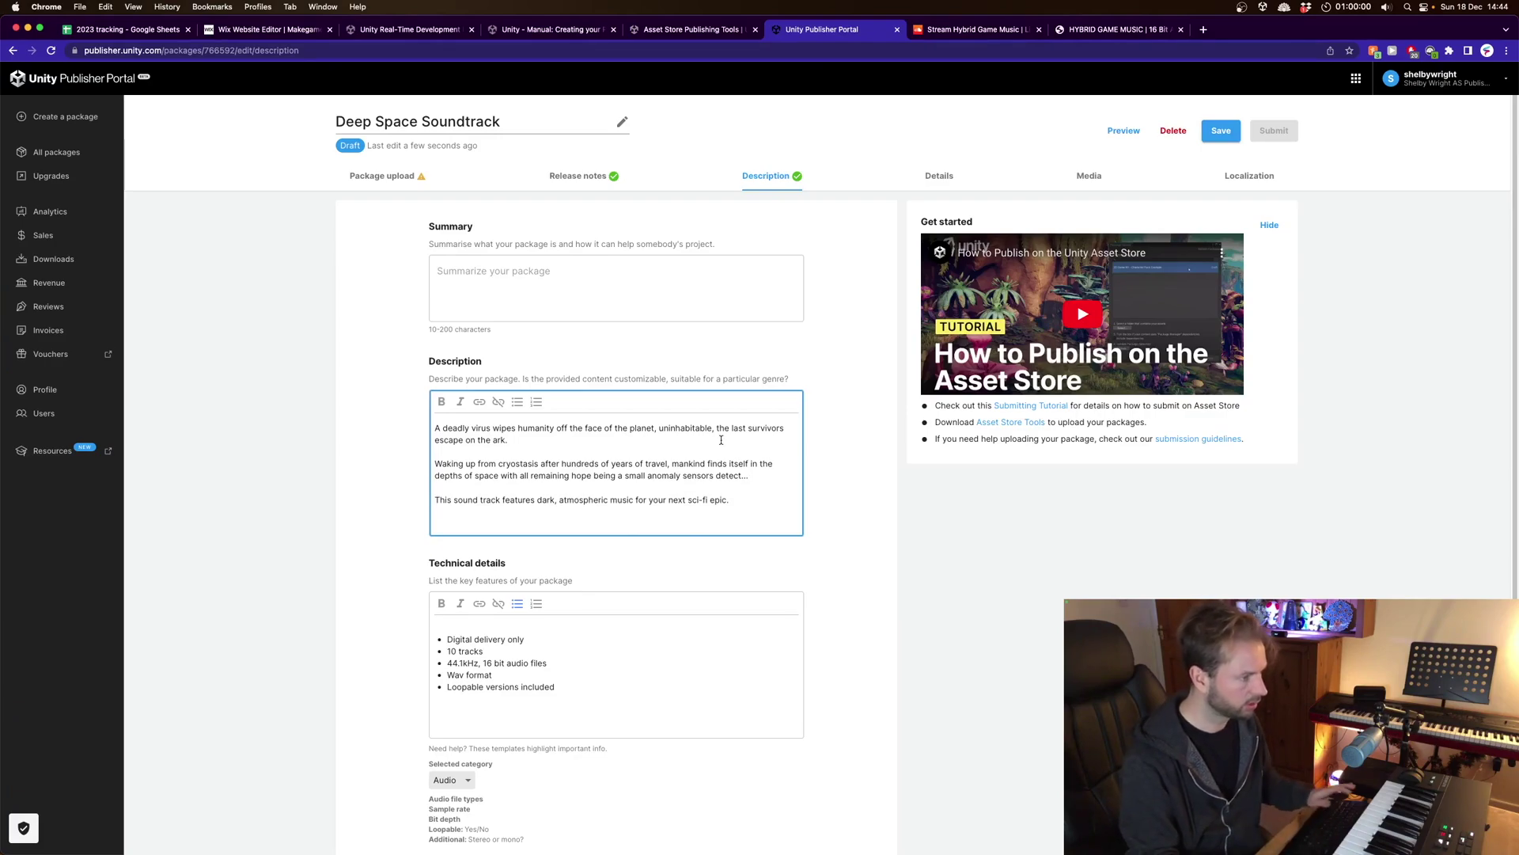
left_click(721, 266)
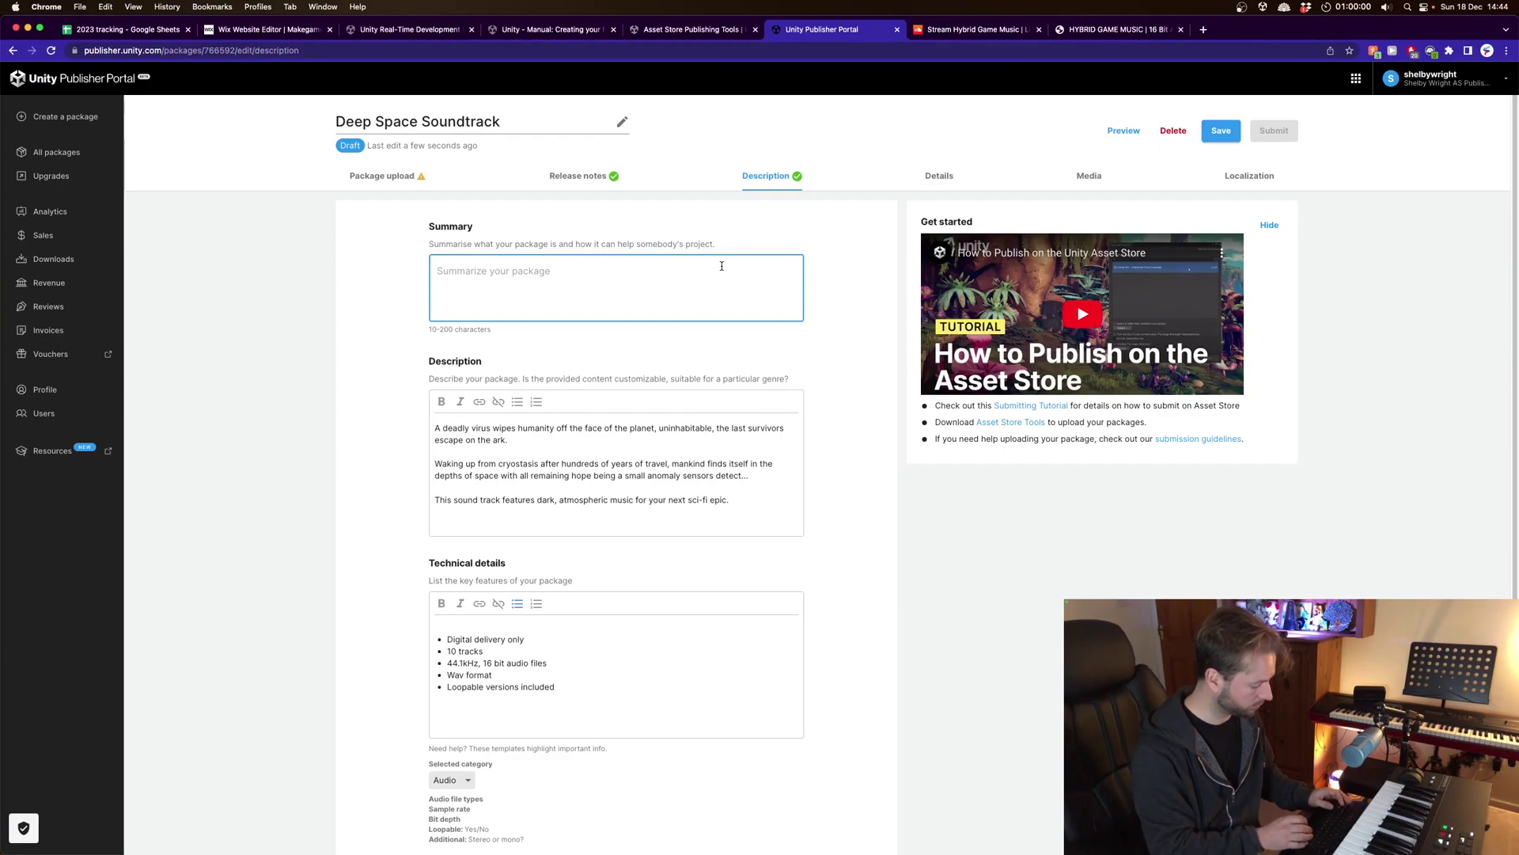
type("Fu")
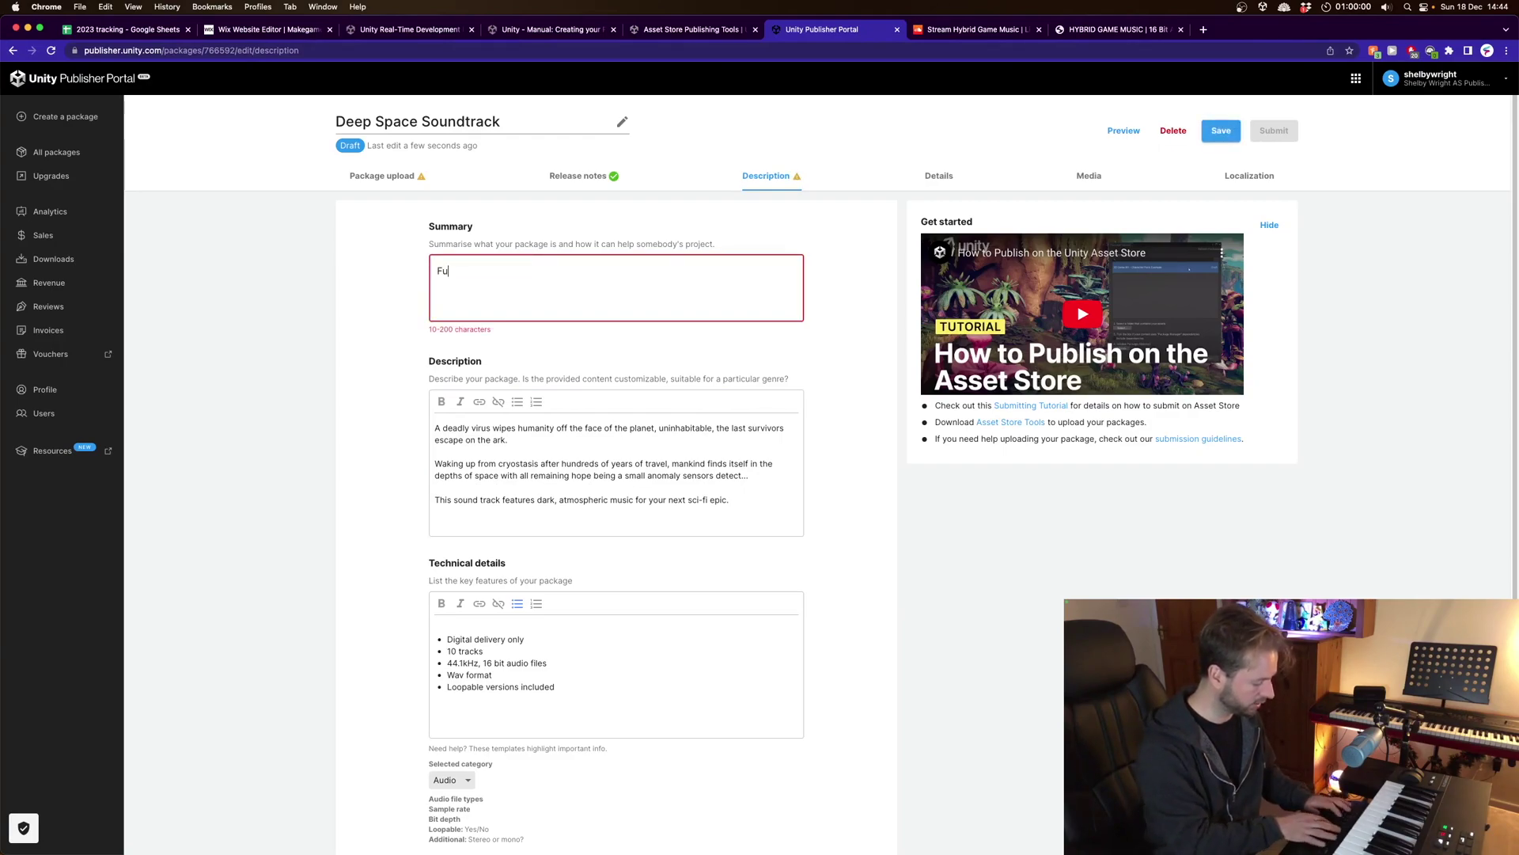
type("turisti")
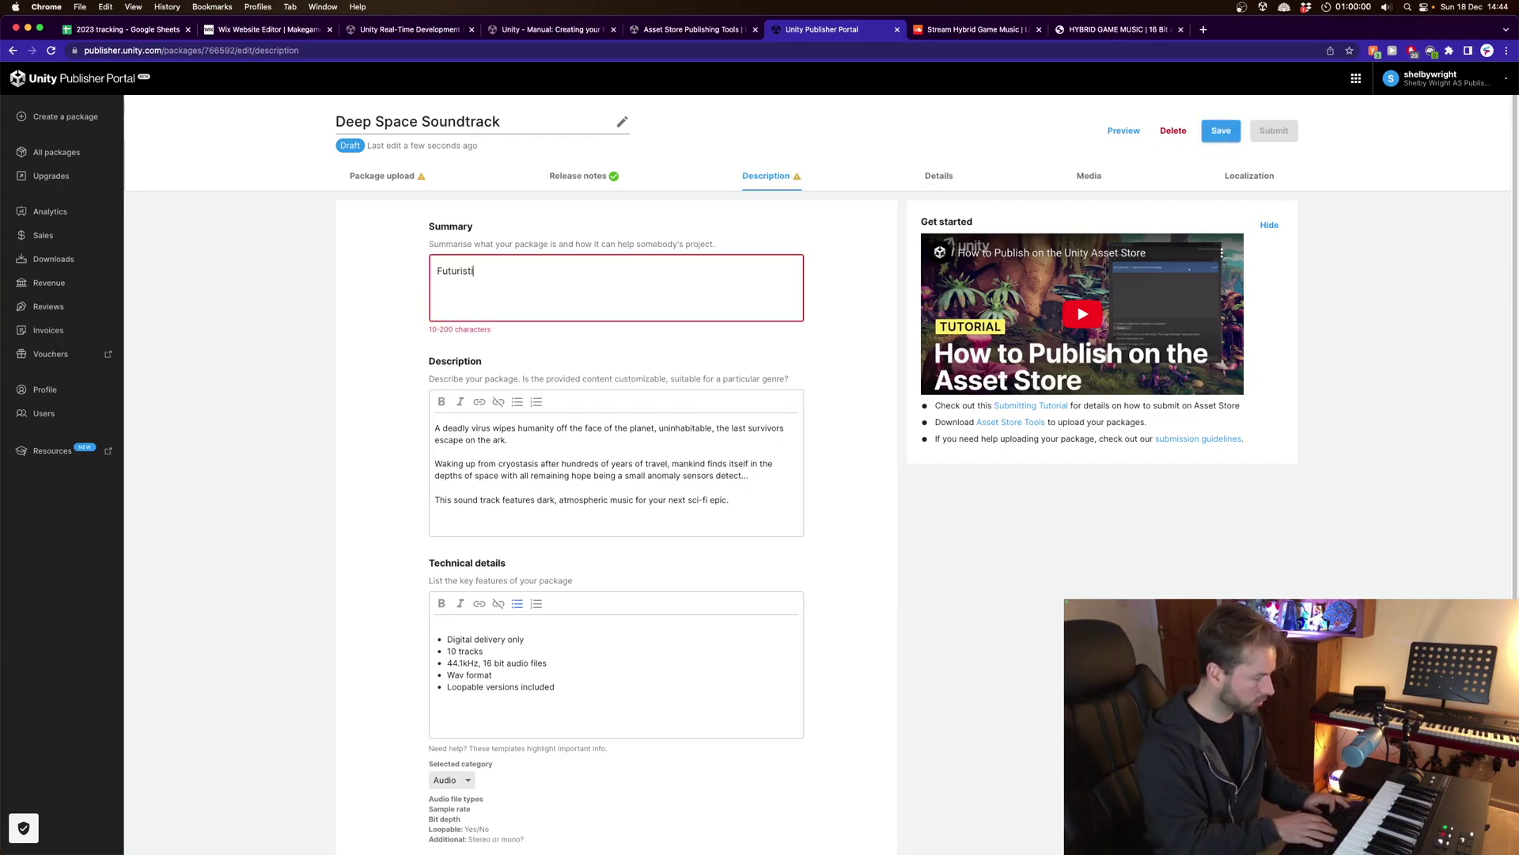
type("c Space Album")
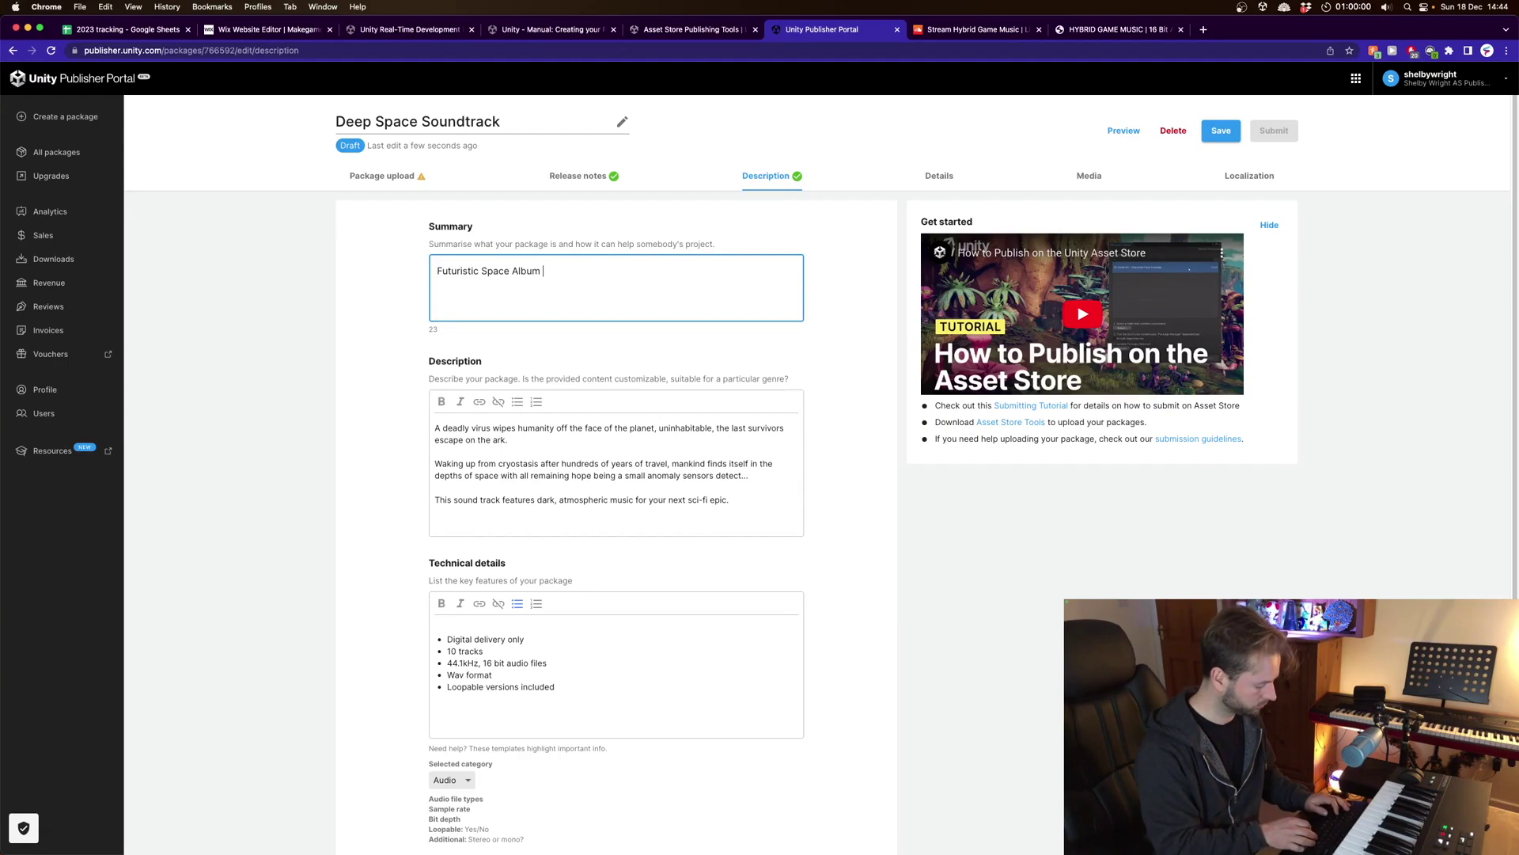
type("For C")
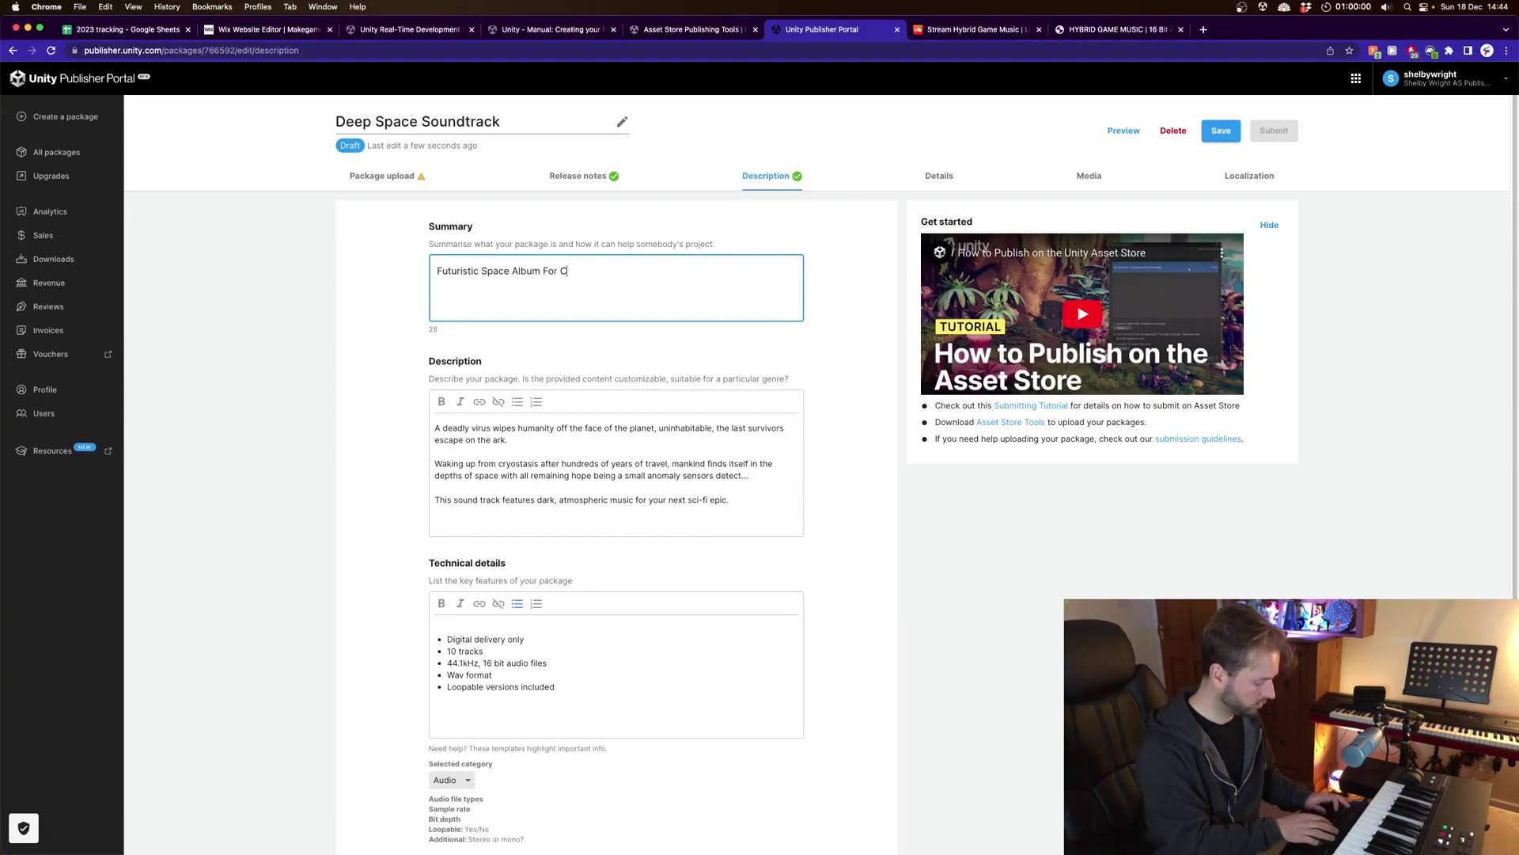
type("inematic")
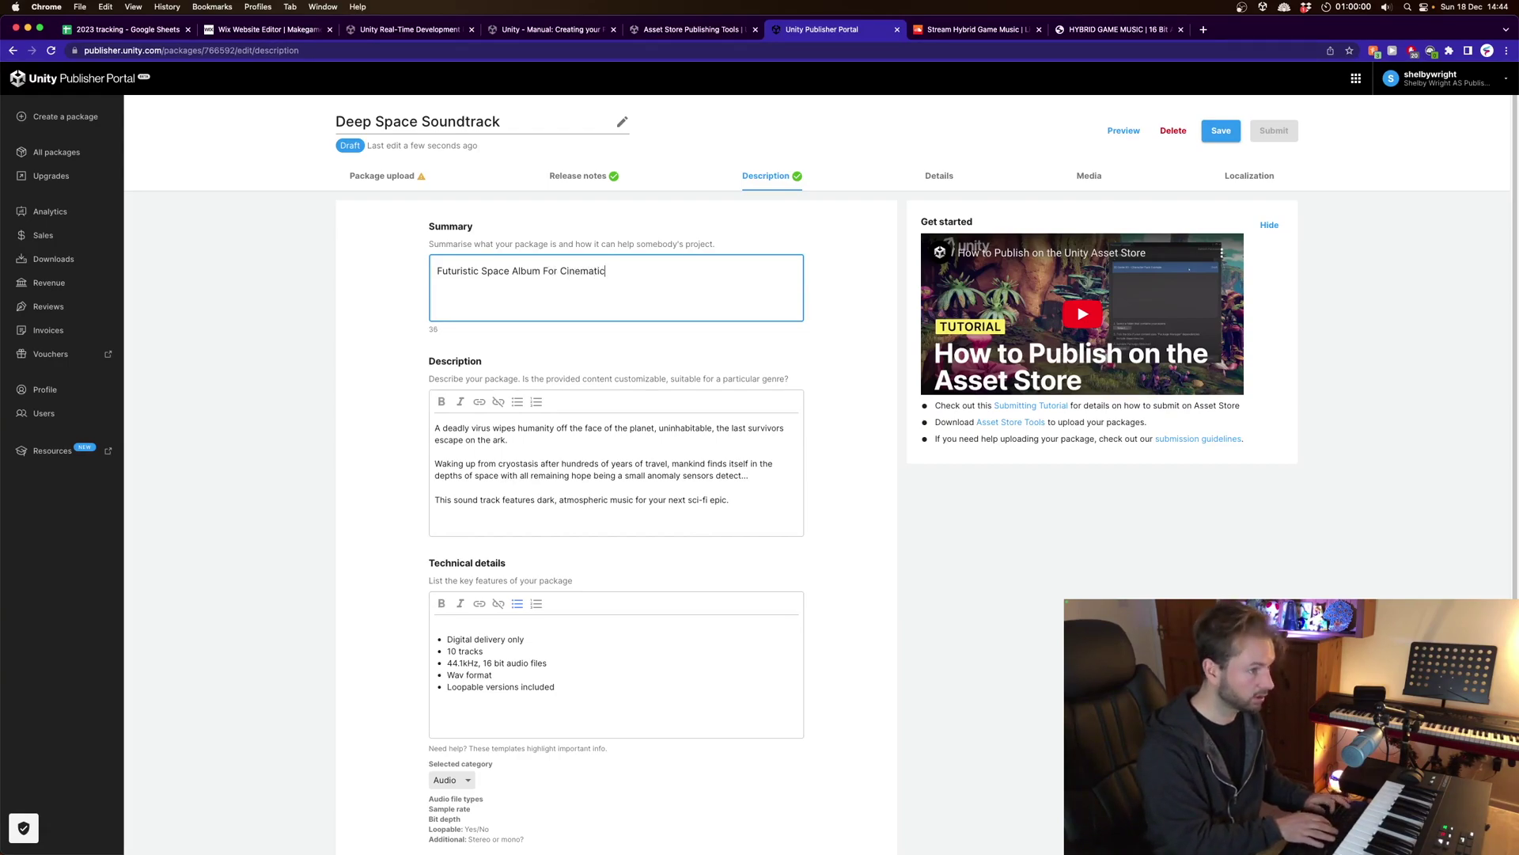
type(" V")
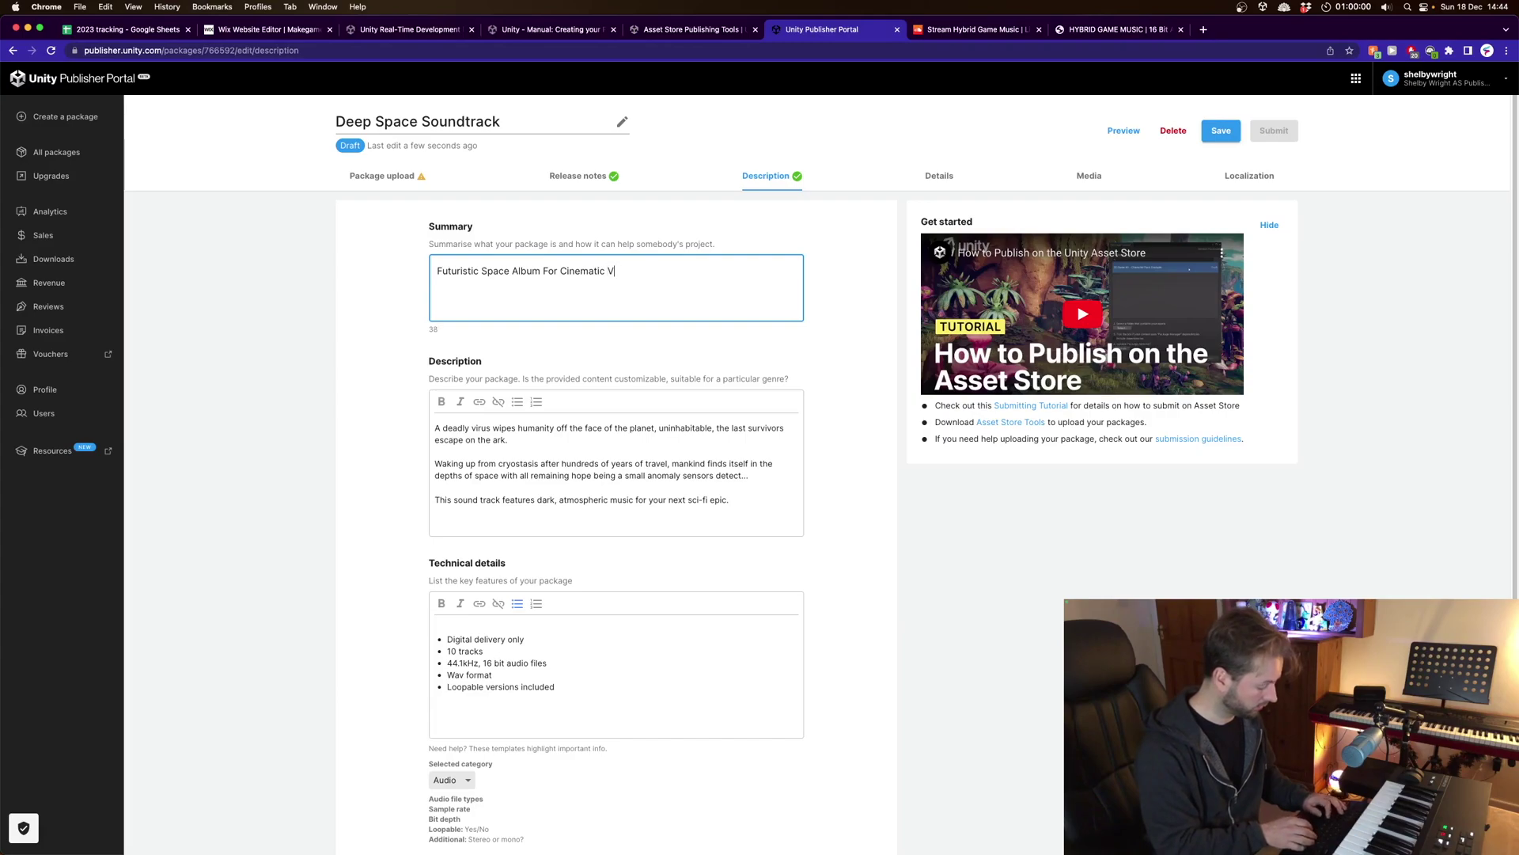
type("ideo ")
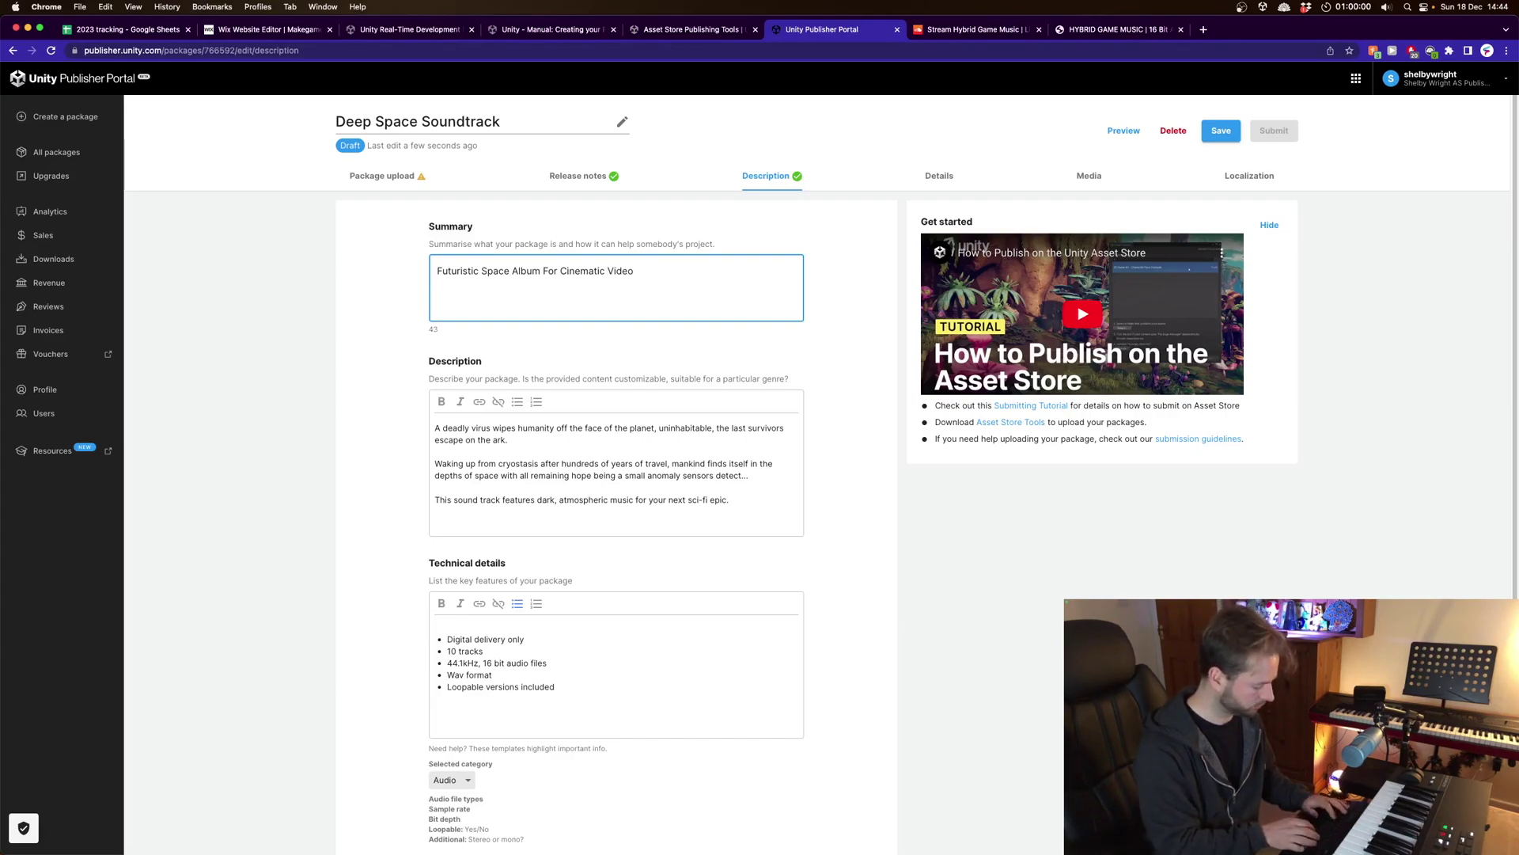
type("Games")
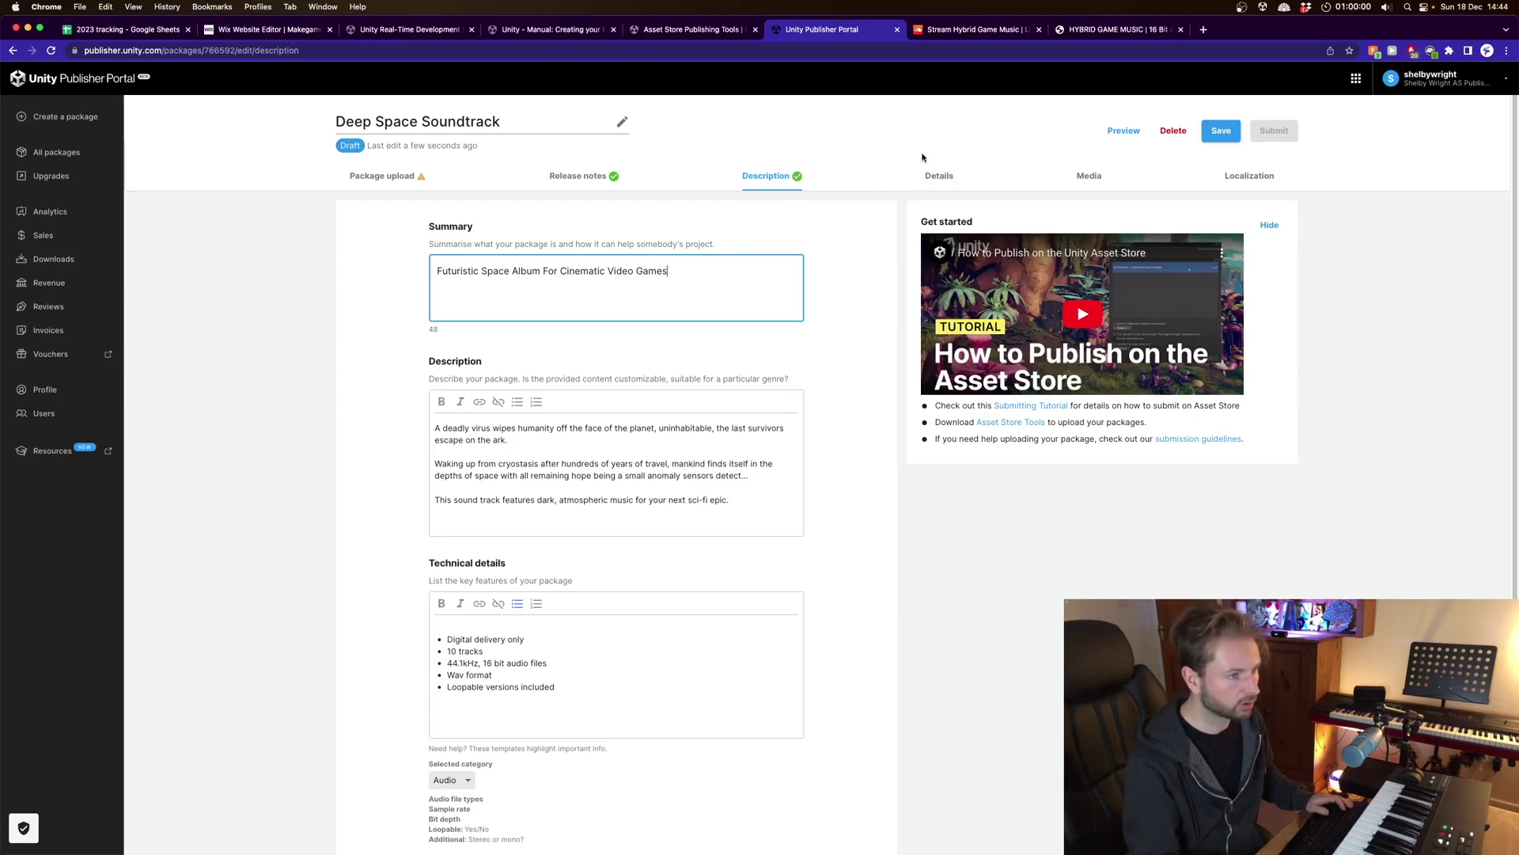
Replace the 4.99 price with $29.99 and add a 50% launch discount for 2 weeks.
left_click(936, 176)
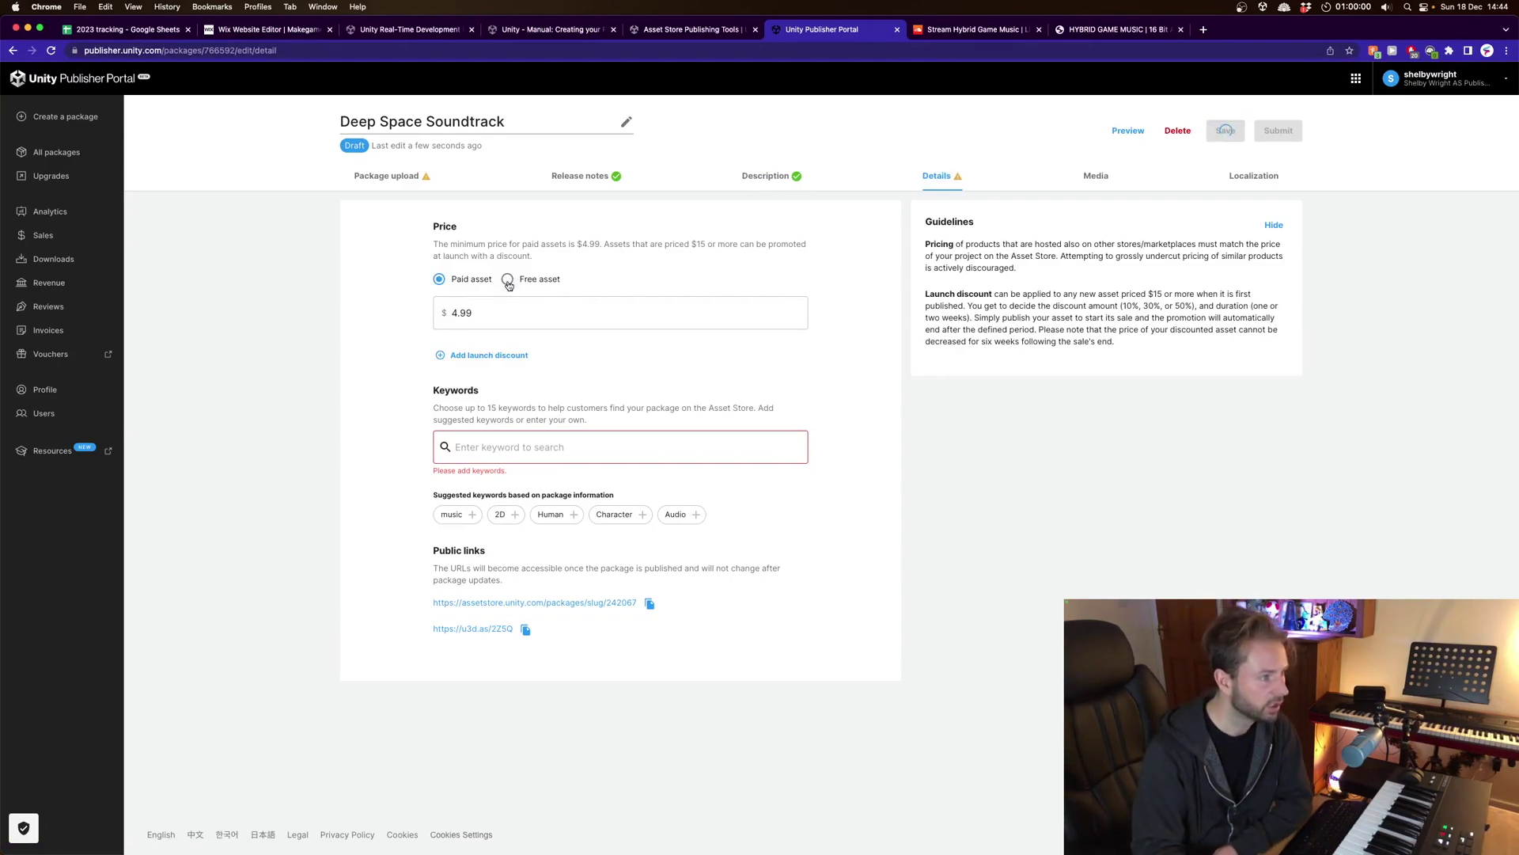
double_click(450, 312)
type("29.99")
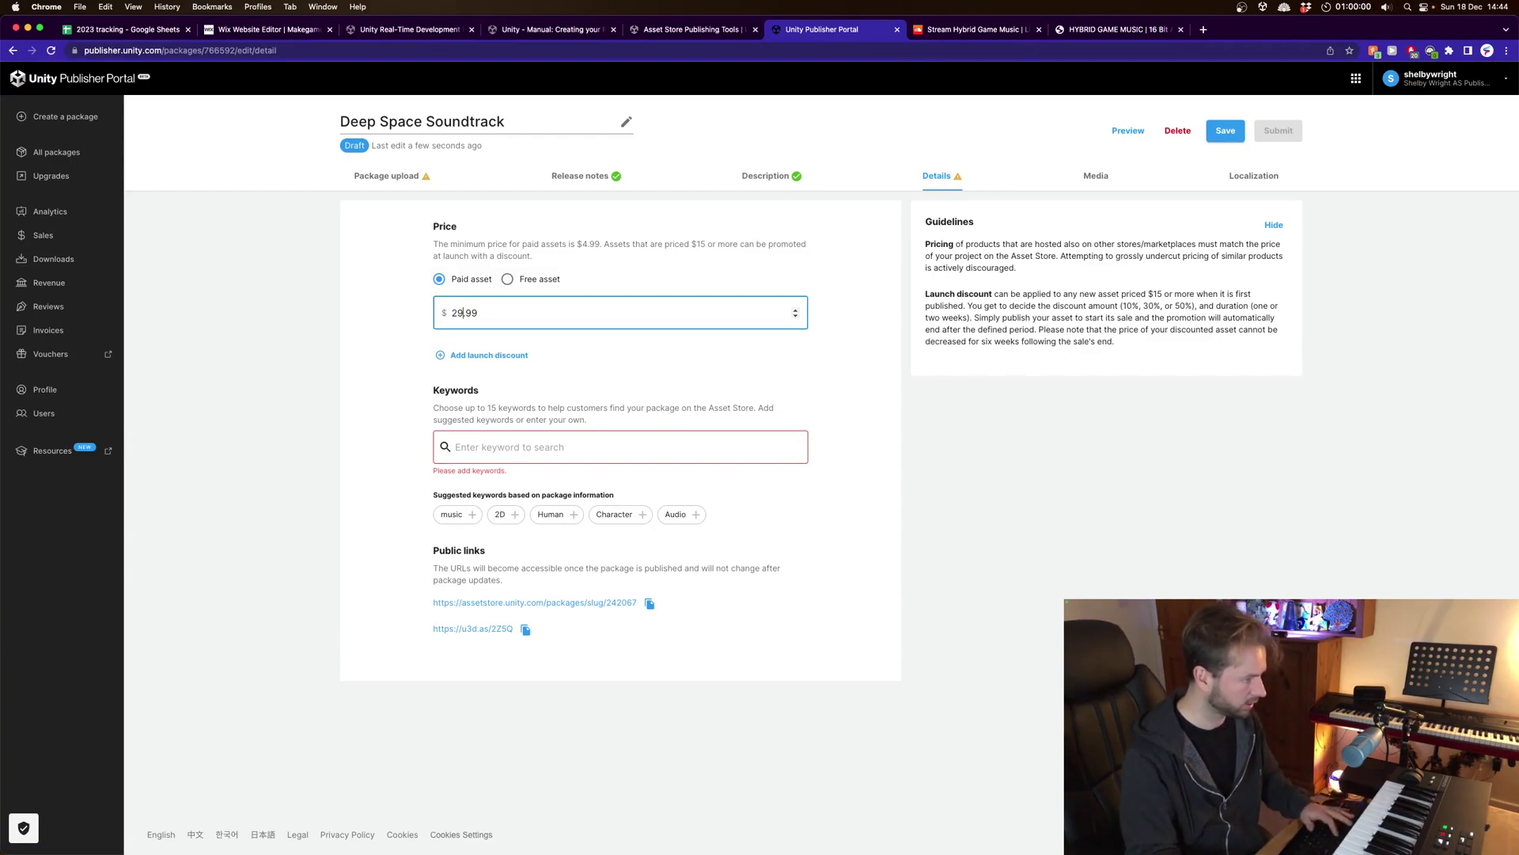
left_click(474, 356)
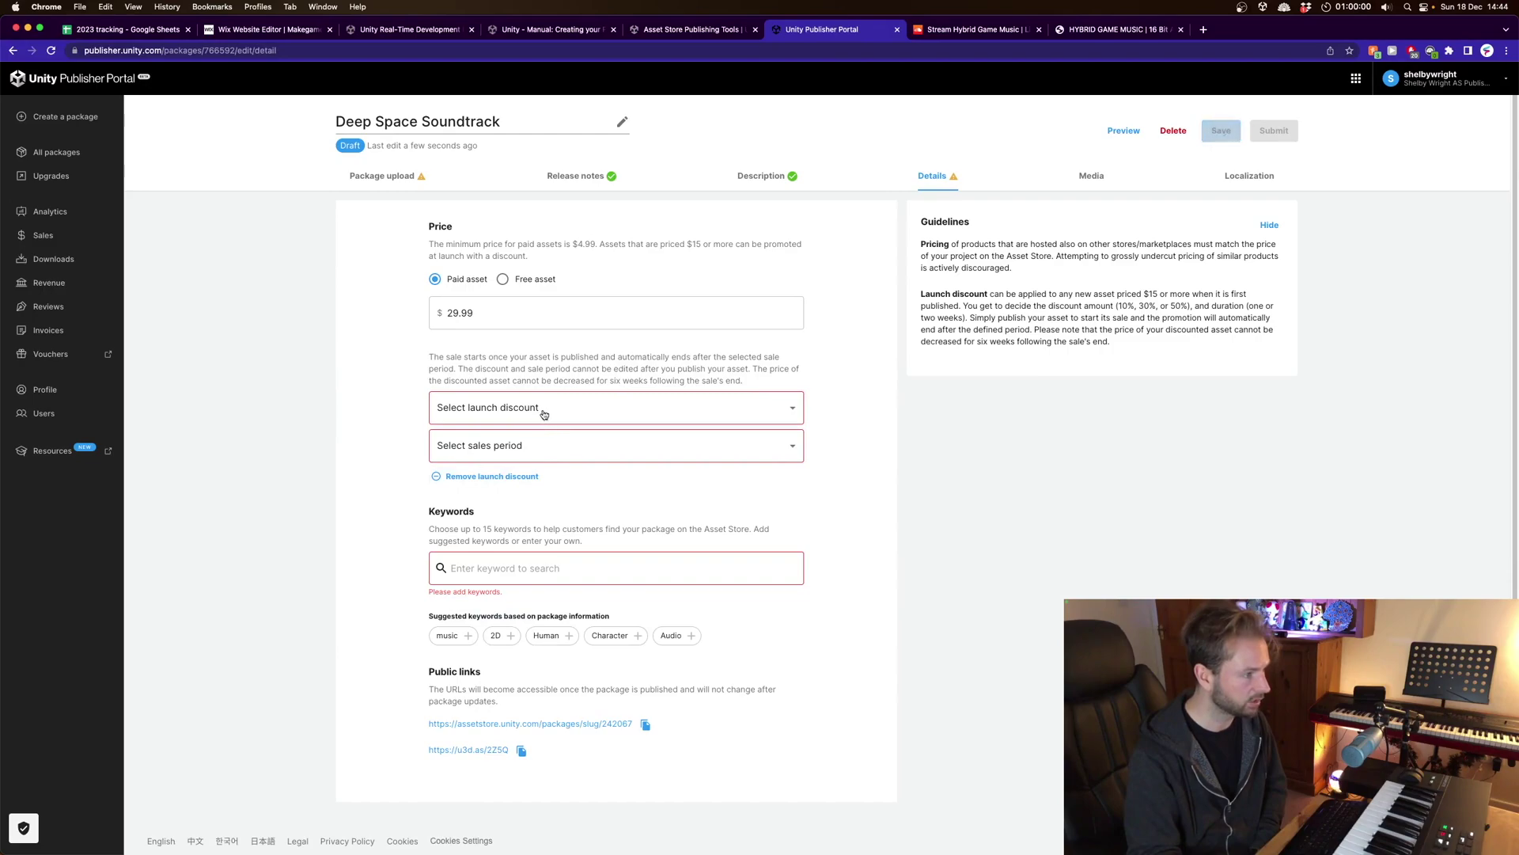
left_click(455, 407)
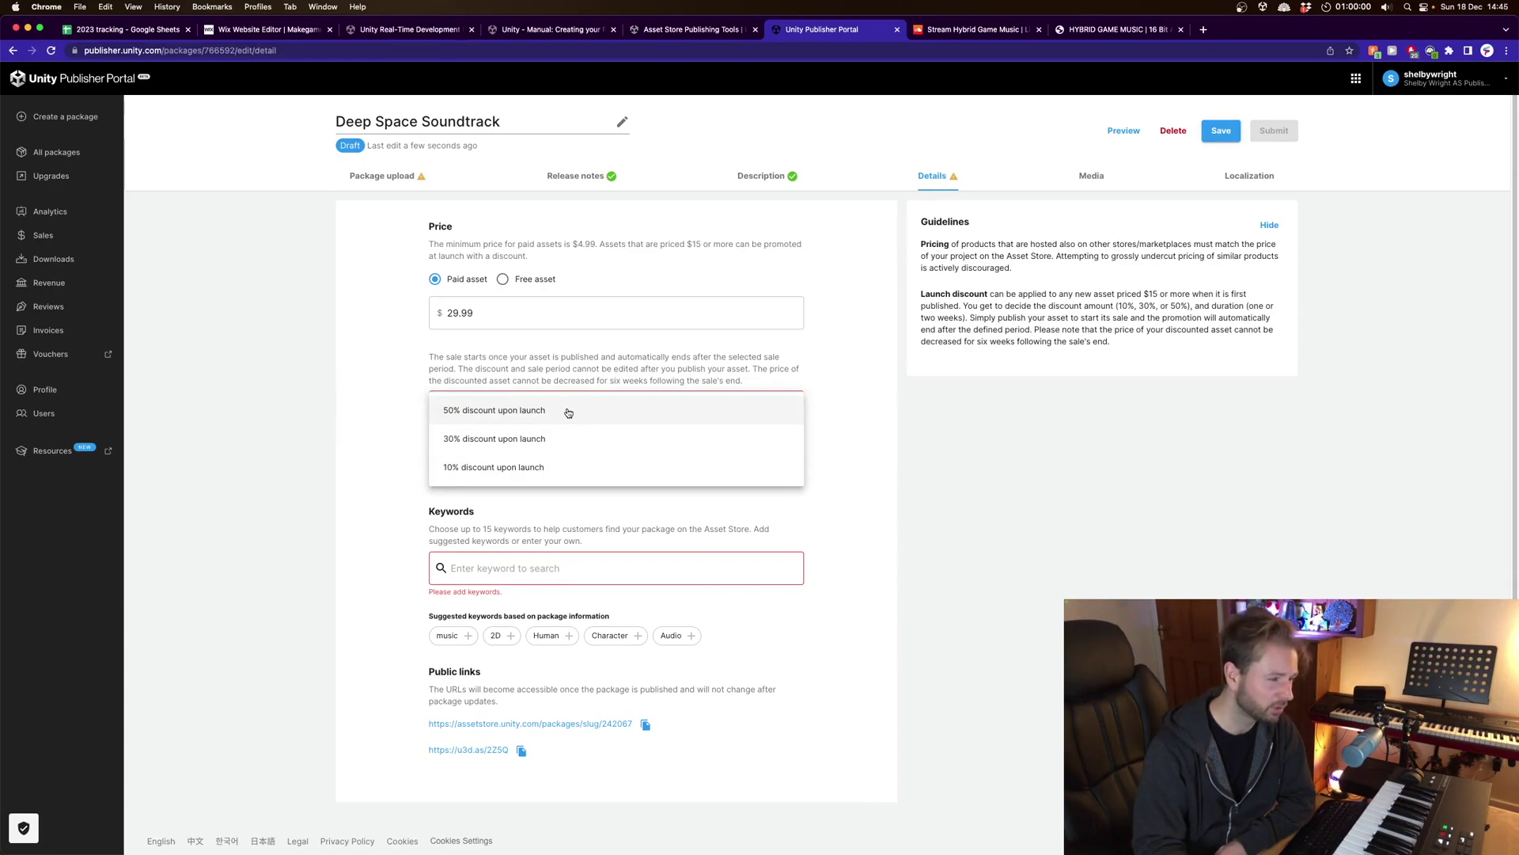
left_click(568, 412)
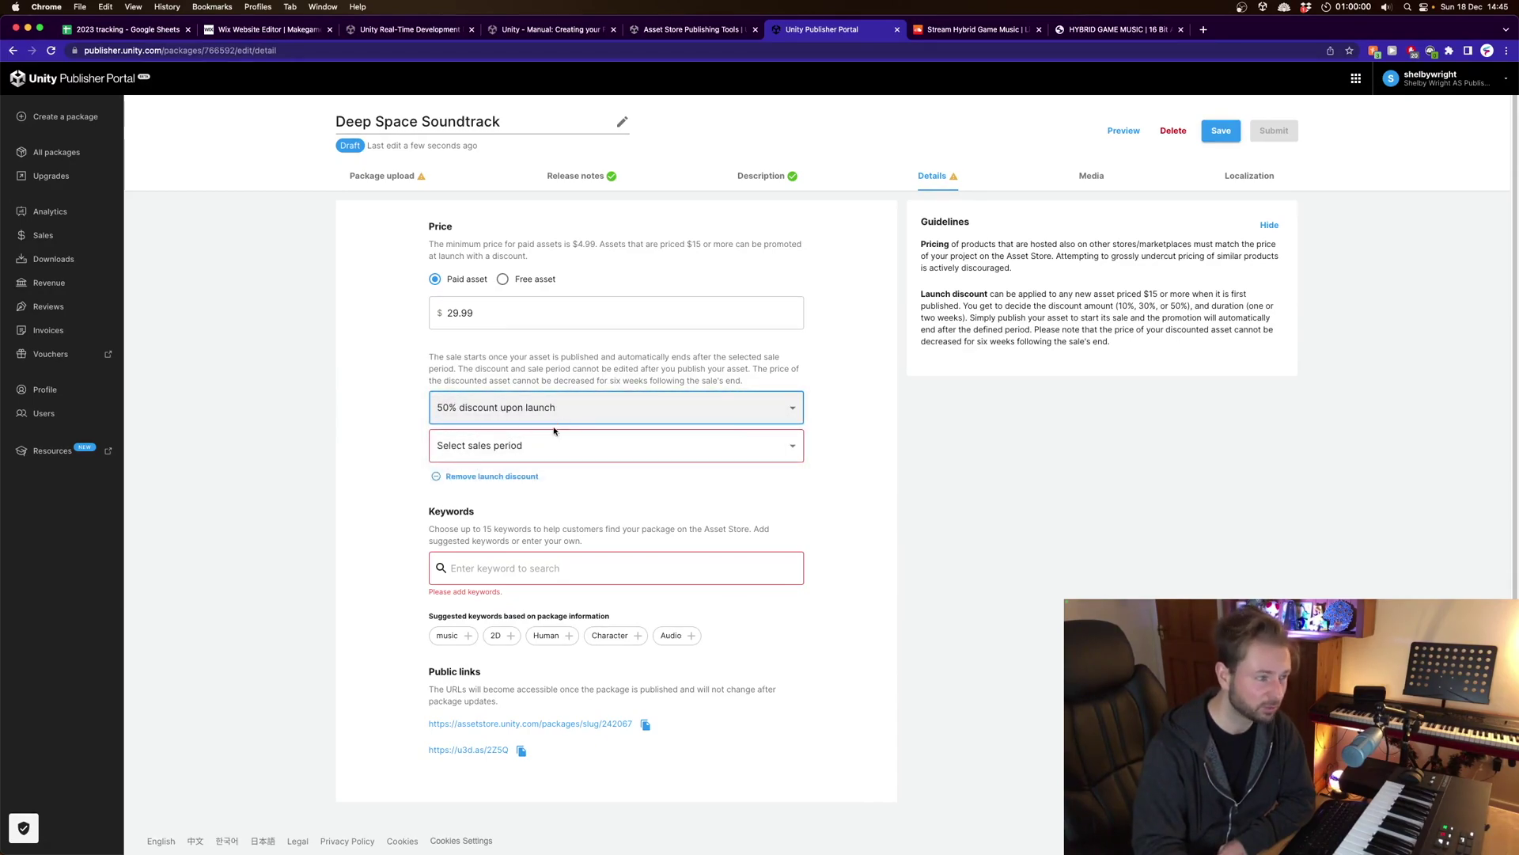
left_click(562, 445)
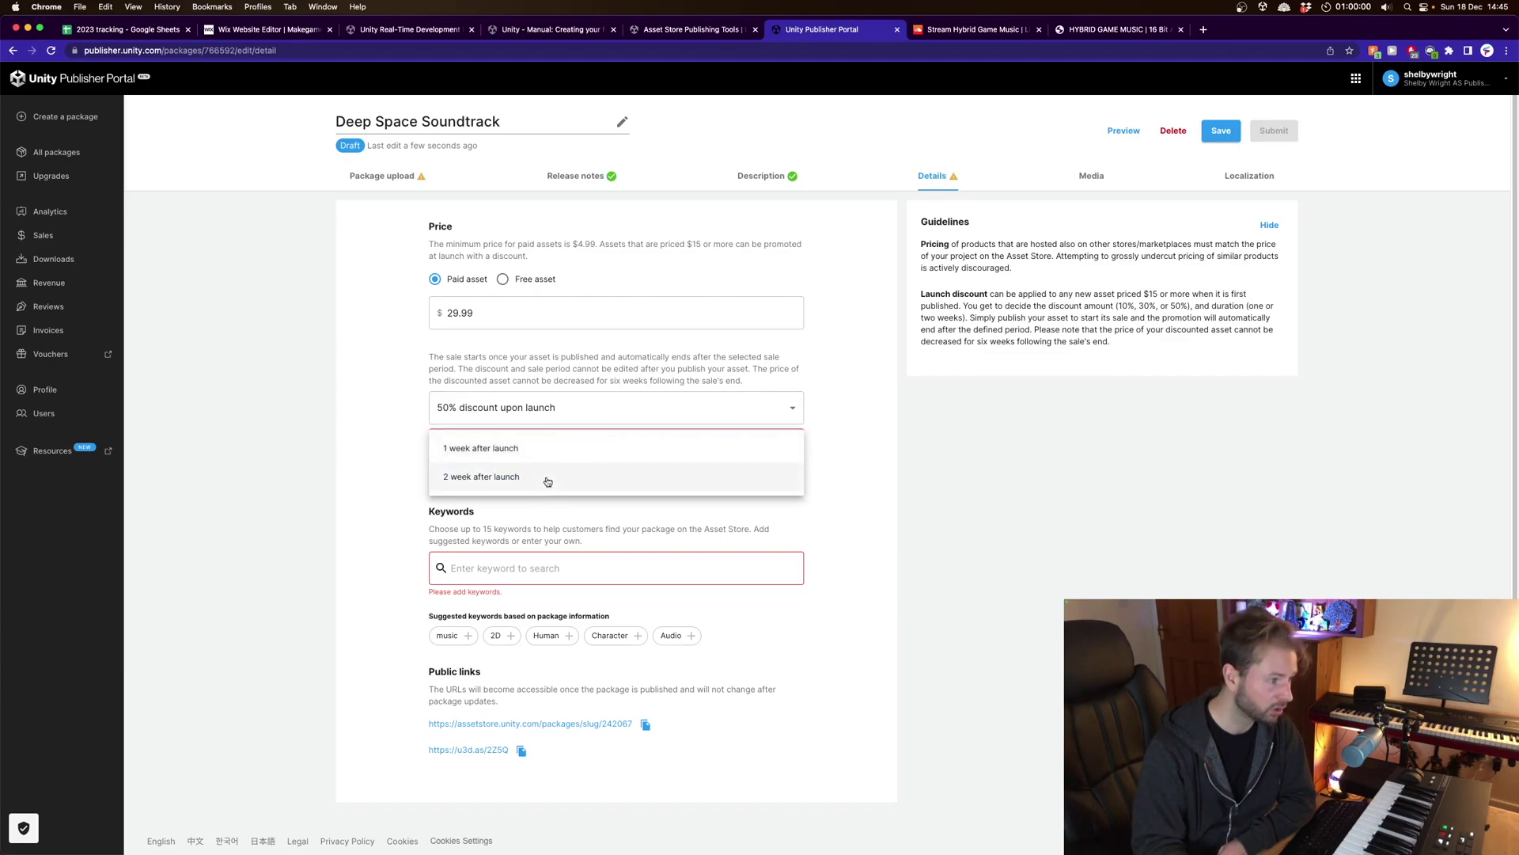
left_click(548, 478)
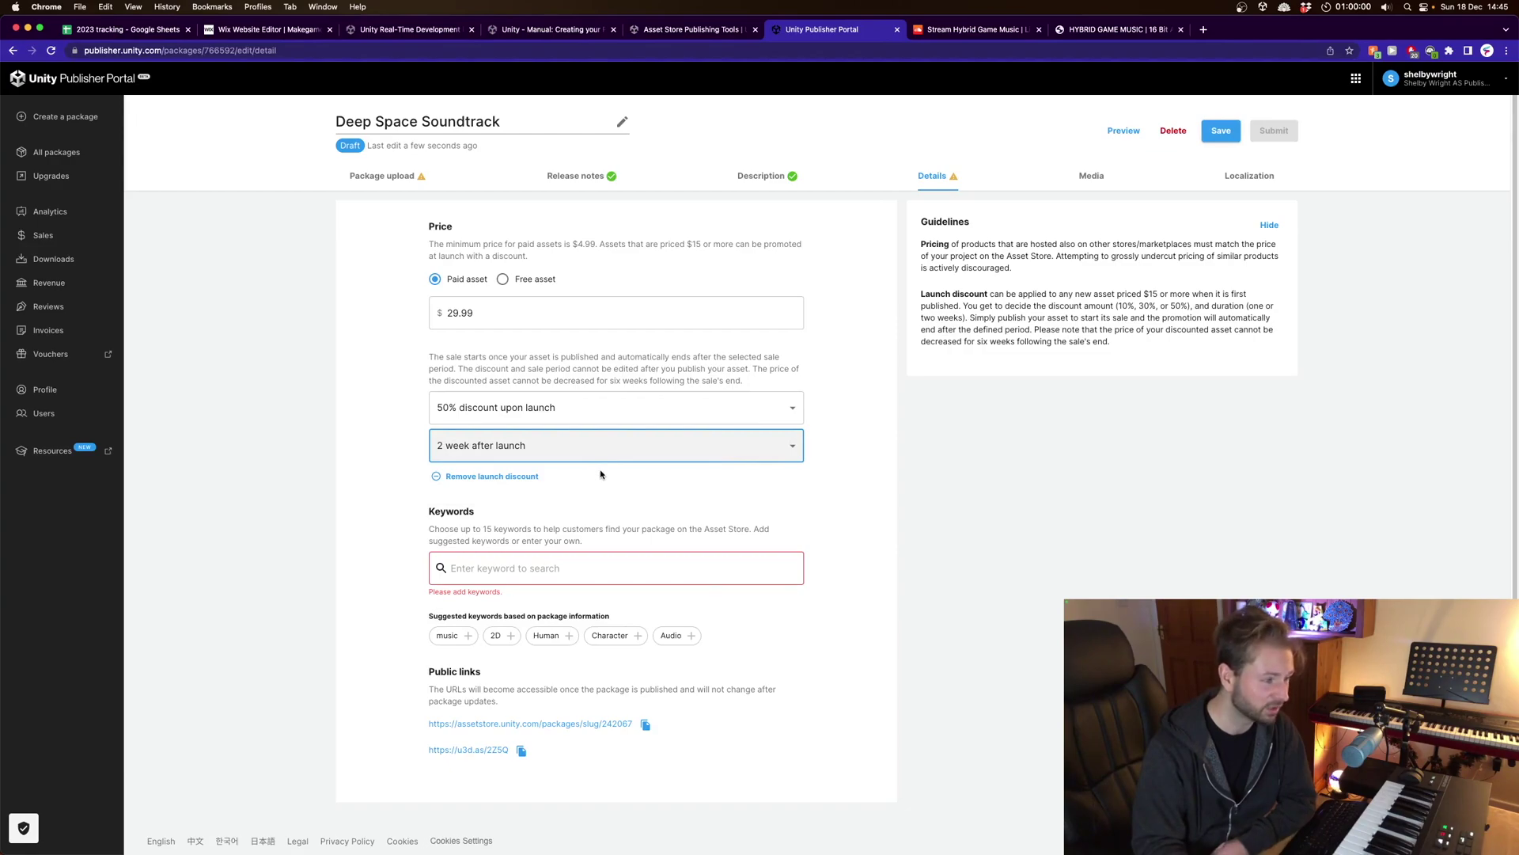
left_click(560, 566)
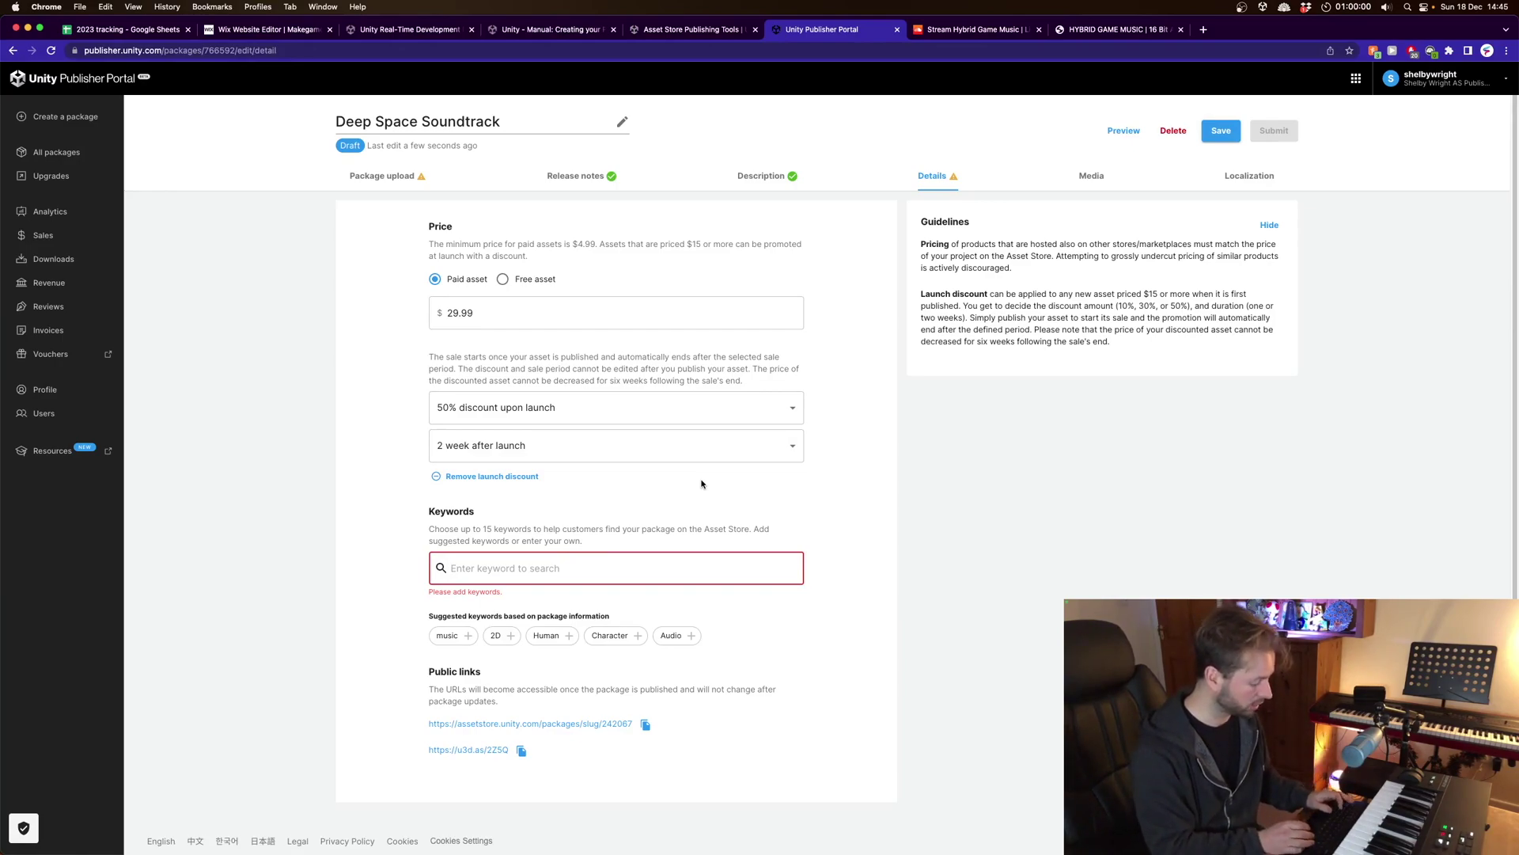
type("space")
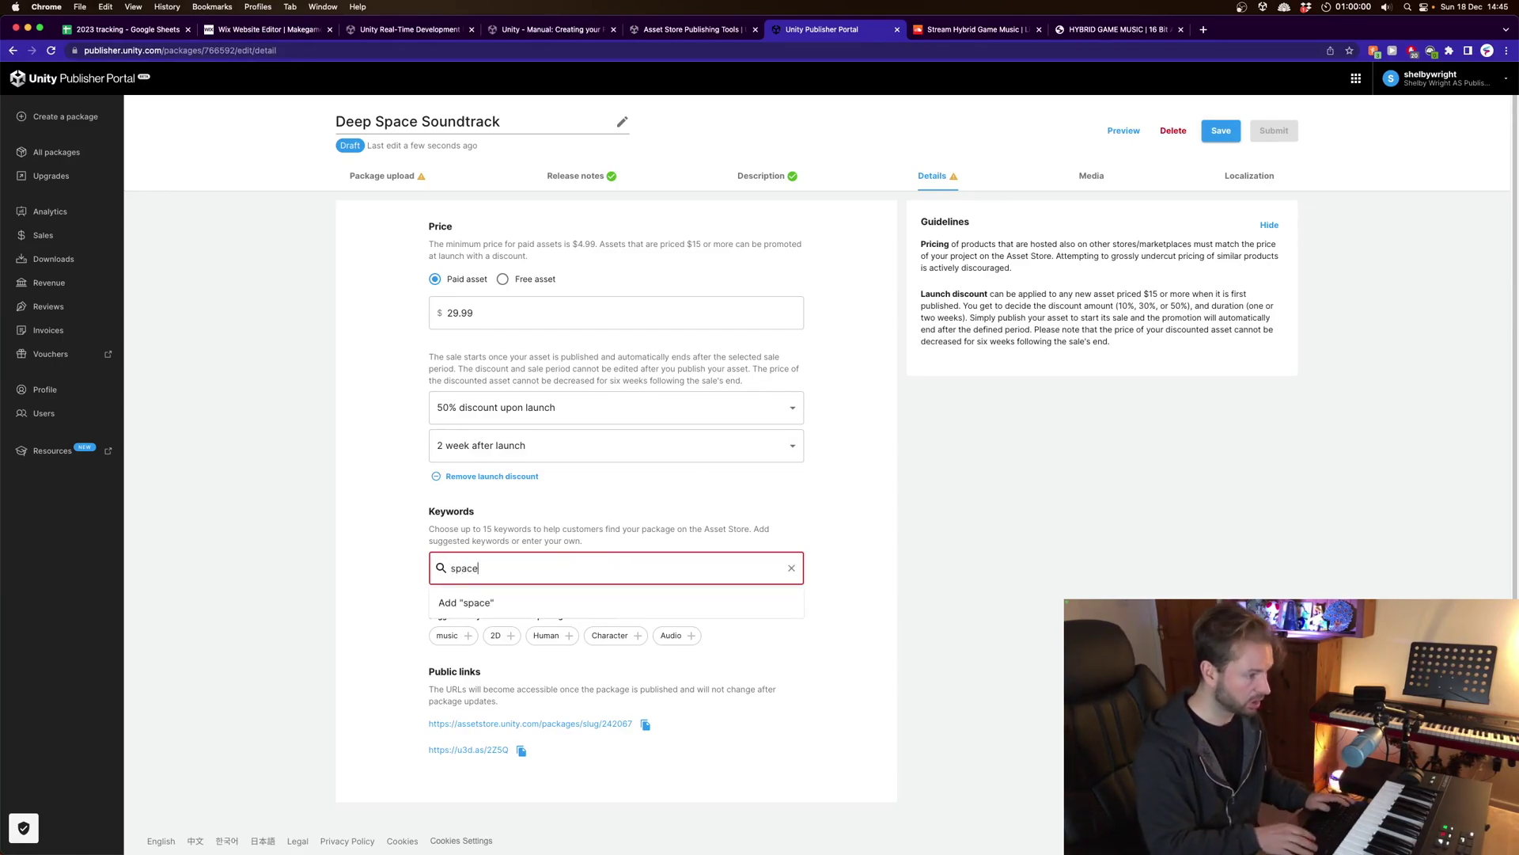
Commit keyword chips, including space, mass effect and cinematic.
key("Return")
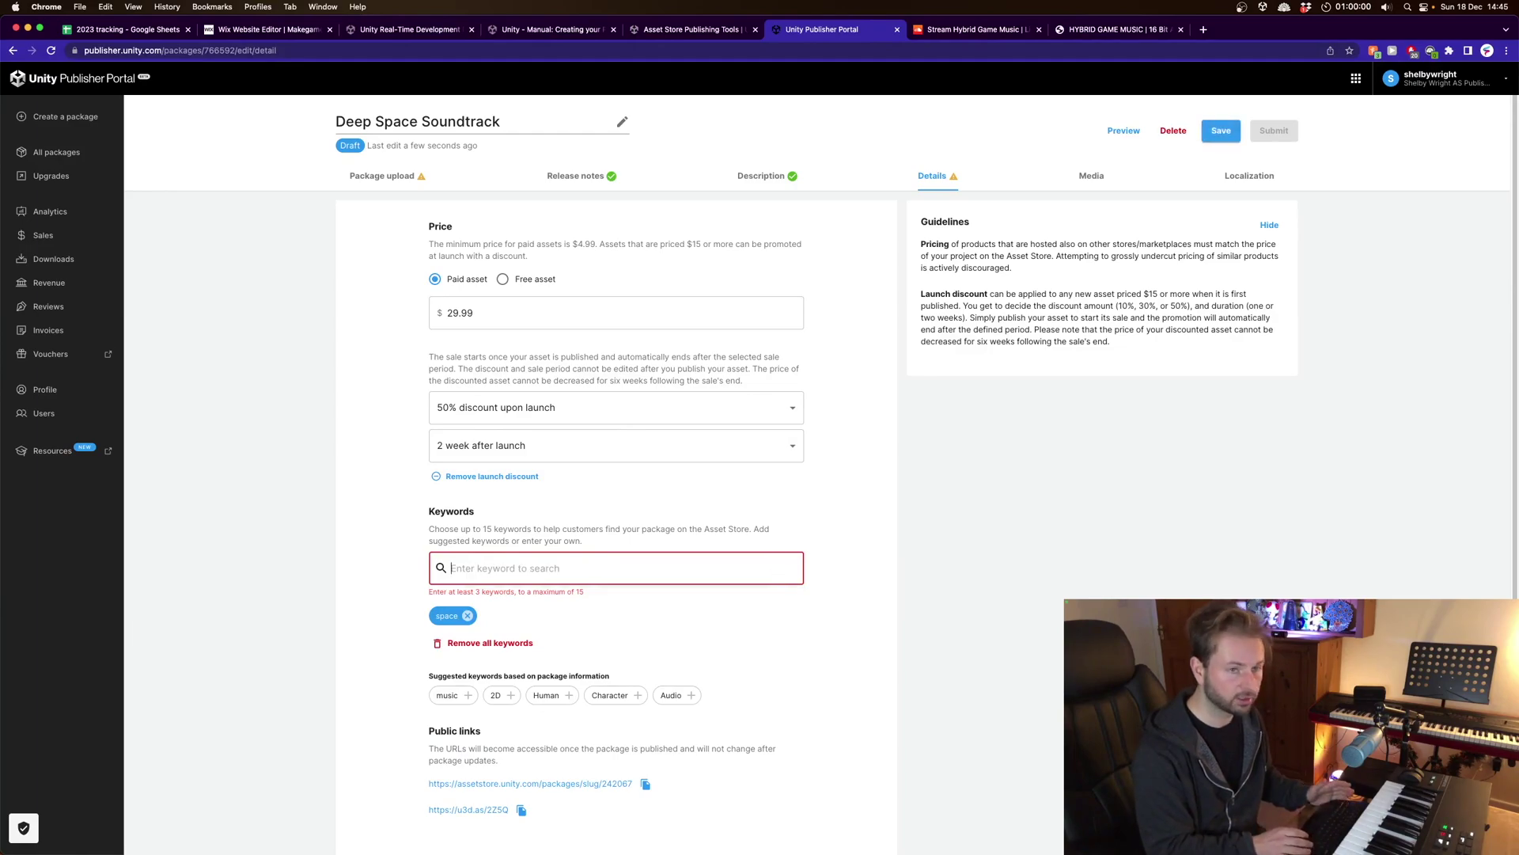
type("mass")
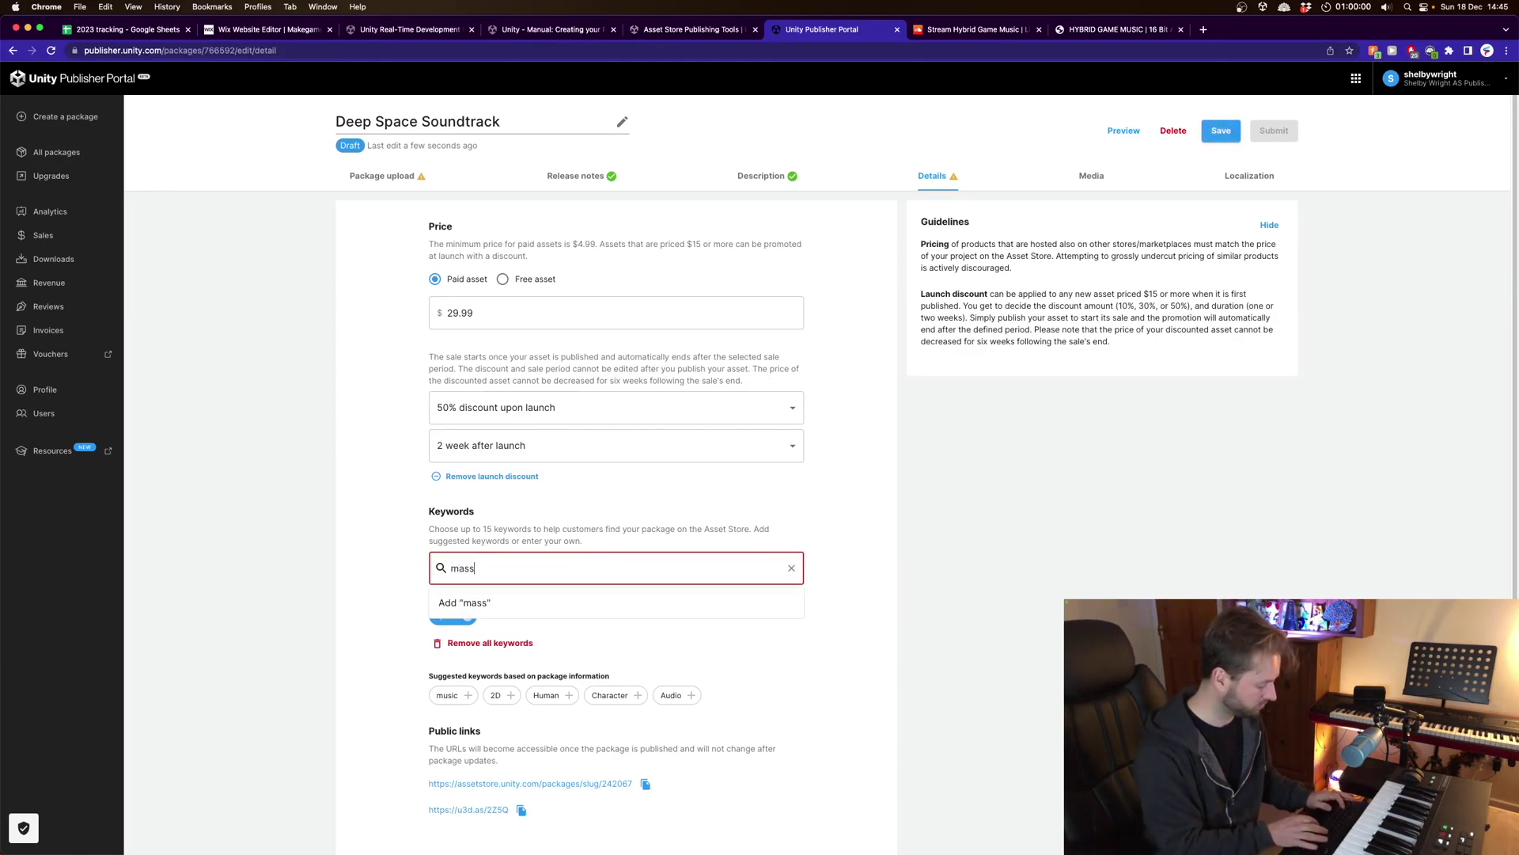
type(" e")
key("Return")
type("cine")
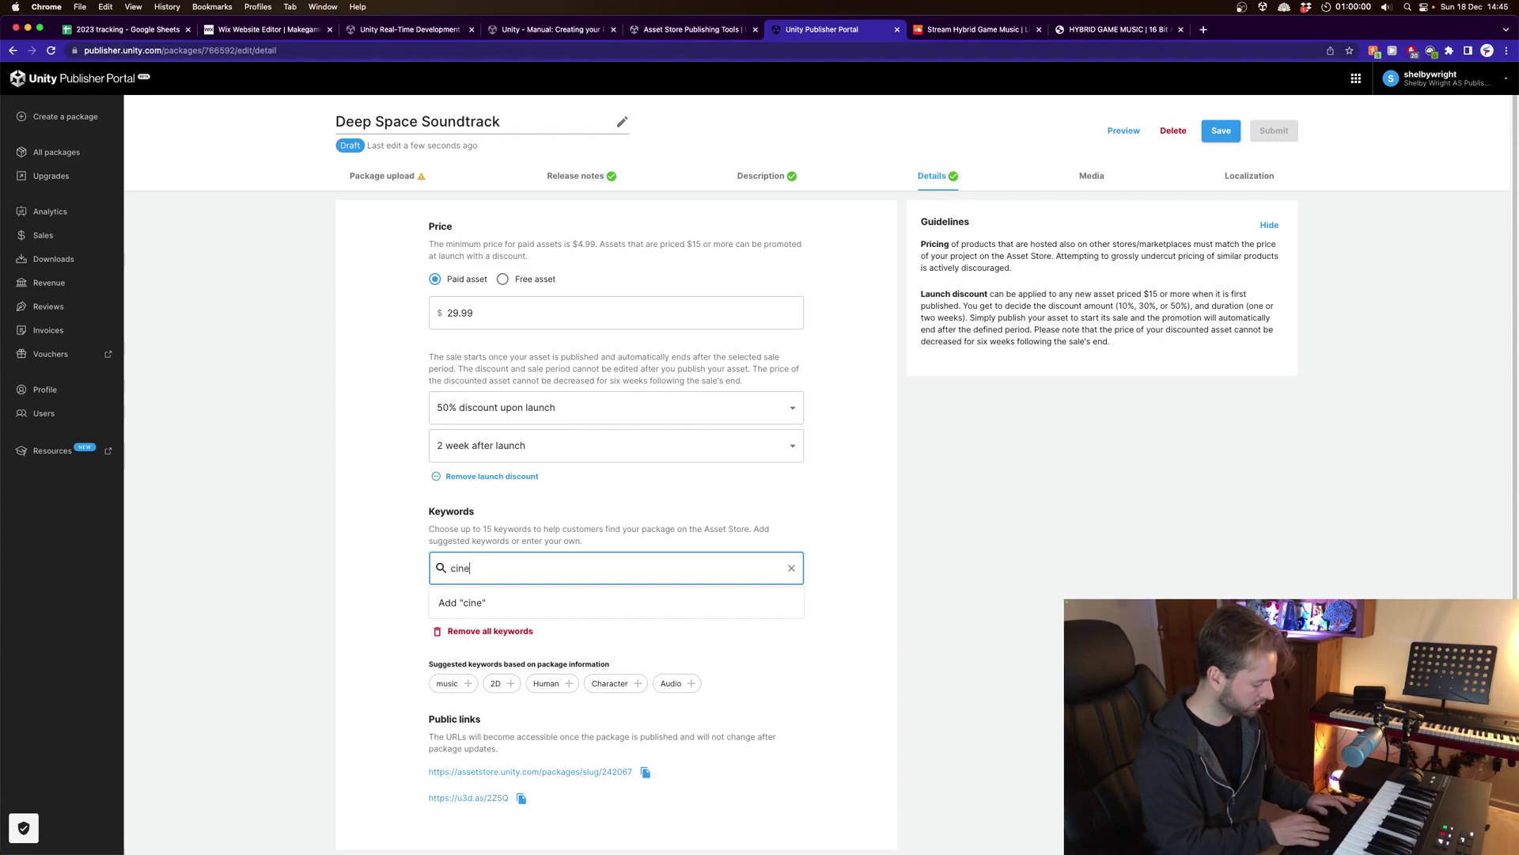
type("matic")
key("Return")
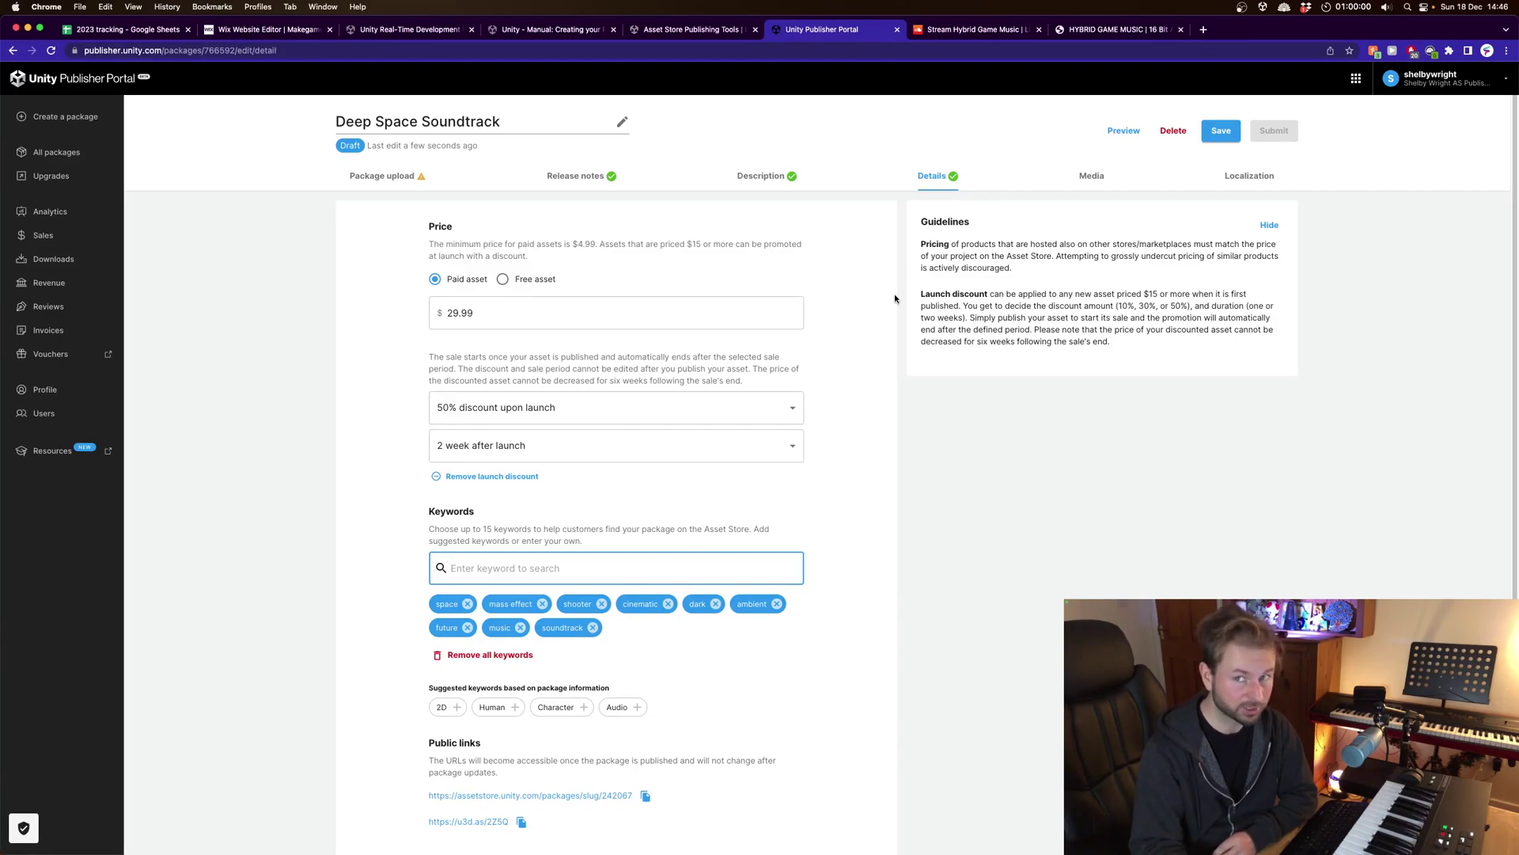
Open the Media section, select the Media link field, and switch to the SoundCloud page.
left_click(1090, 179)
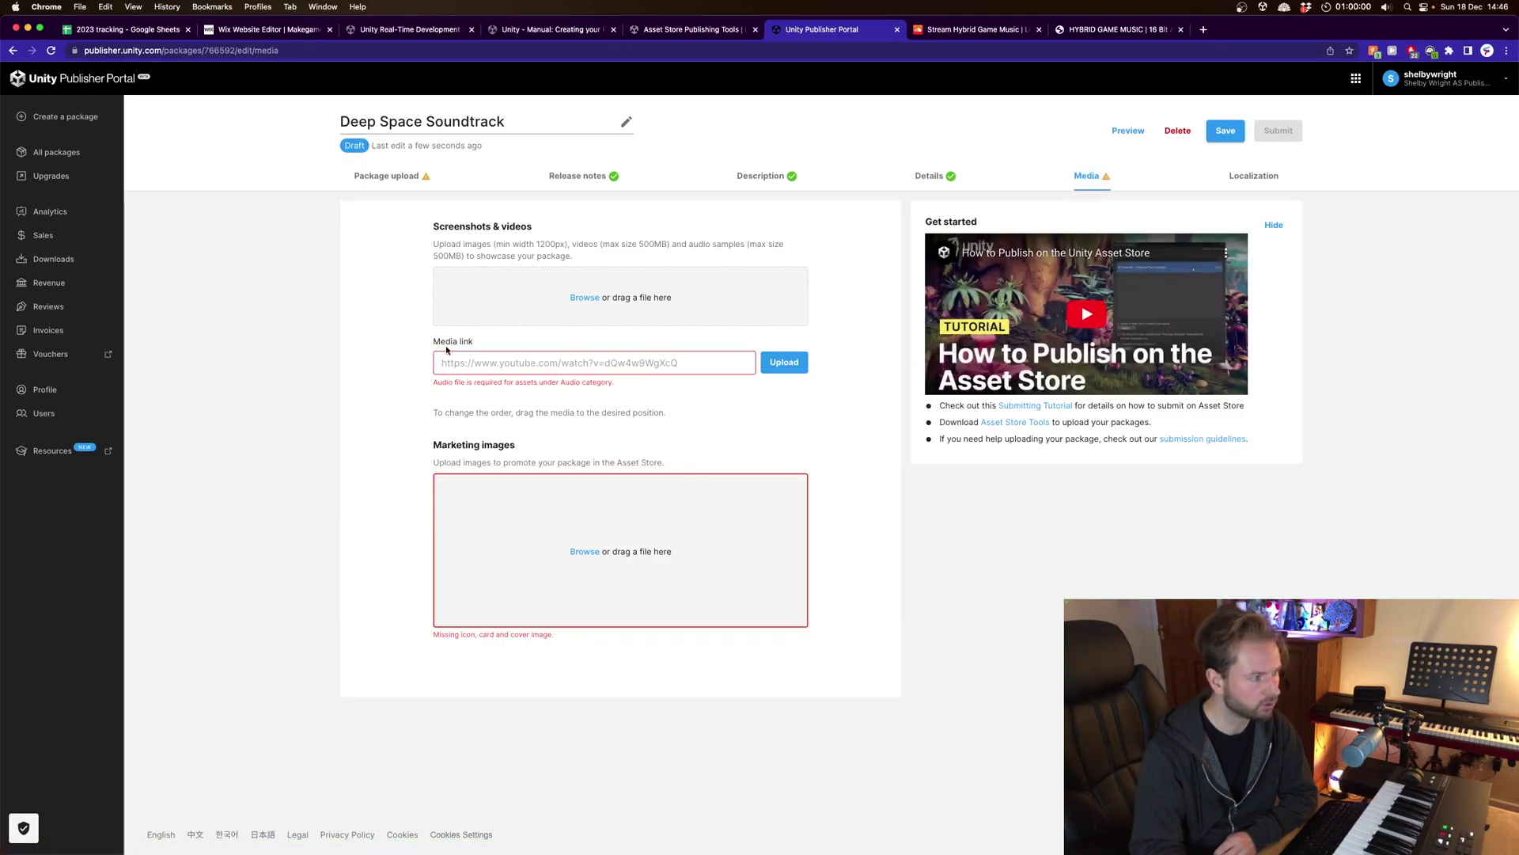
left_click(469, 362)
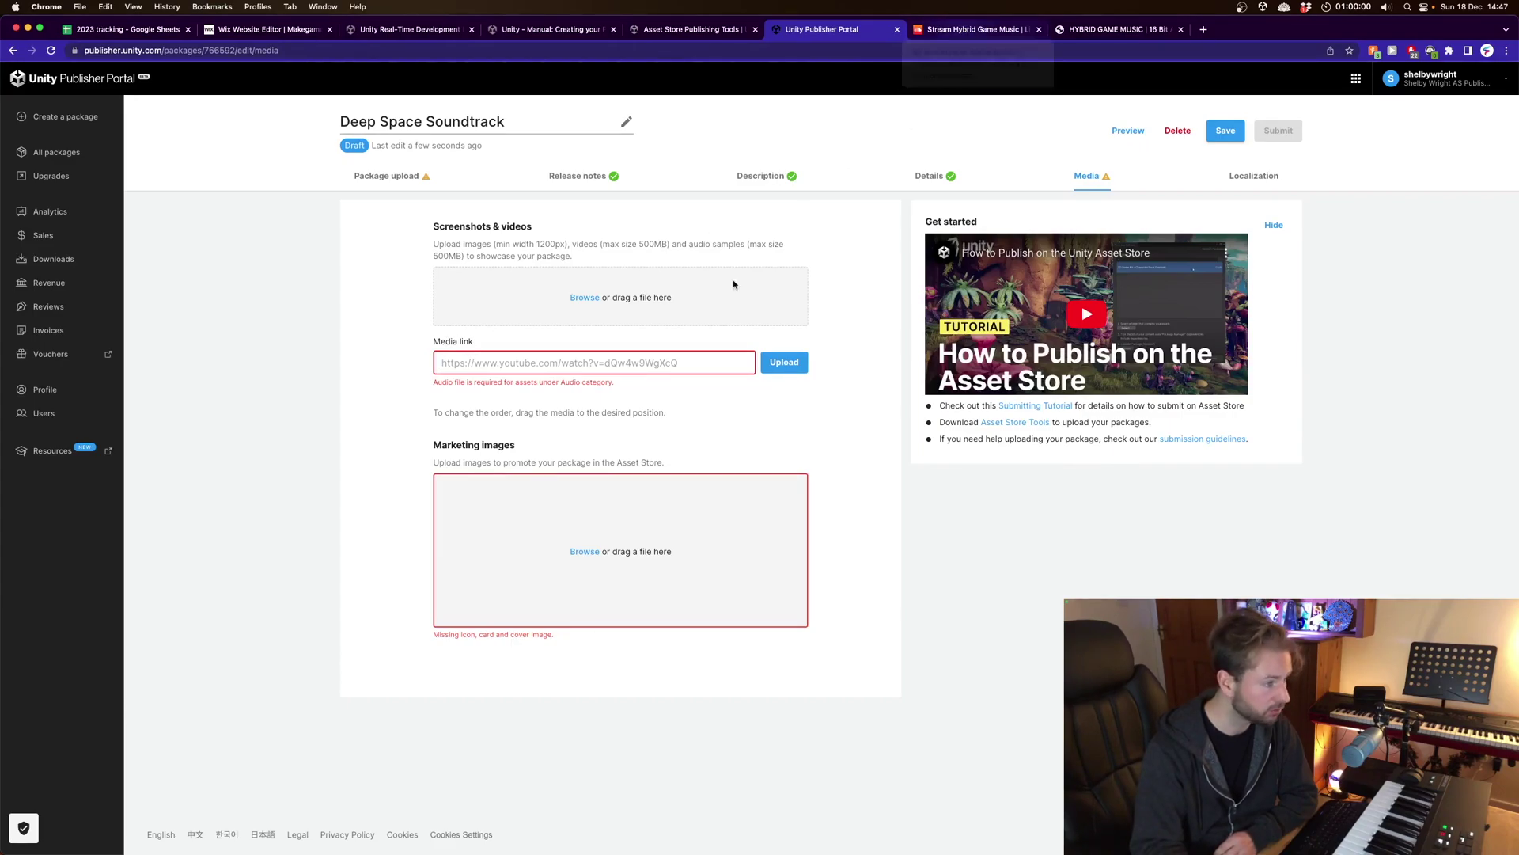
left_click(973, 28)
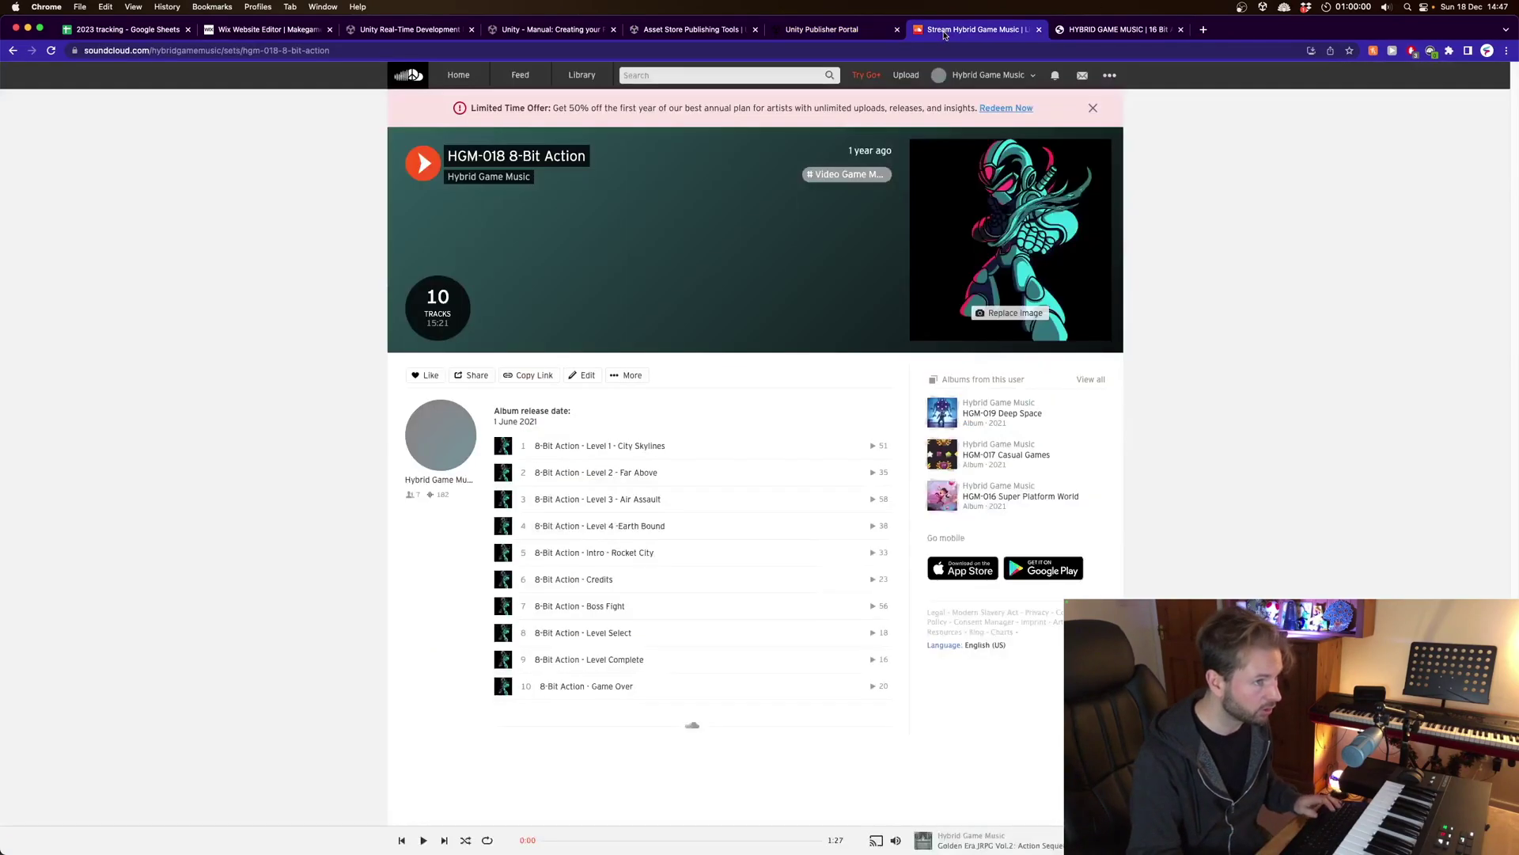
Copy the HGM-019 Deep Space album's SoundCloud link and return to the Publisher Portal.
left_click(14, 50)
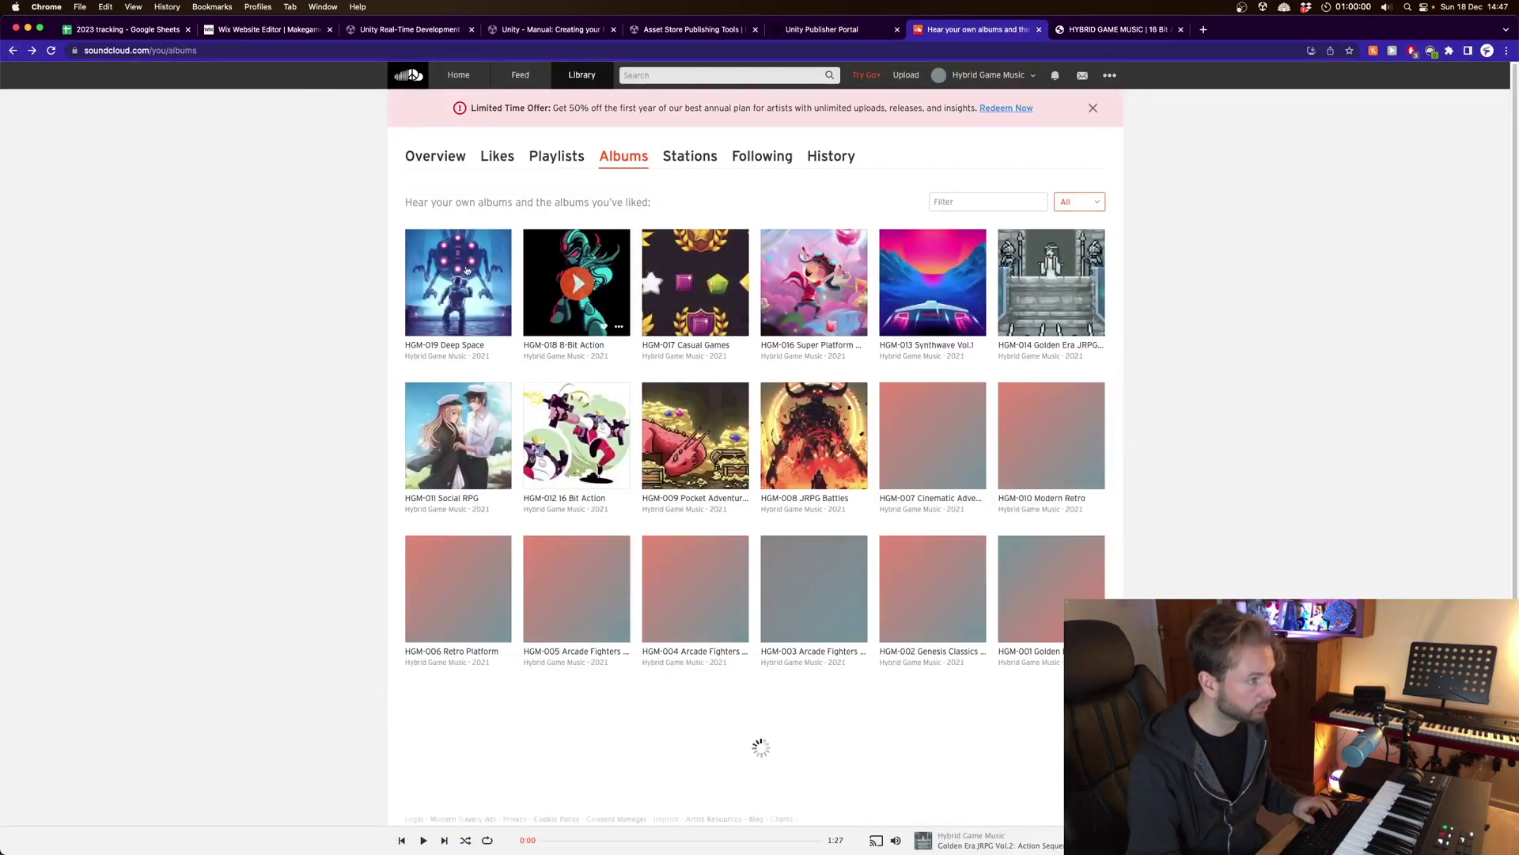
left_click(467, 270)
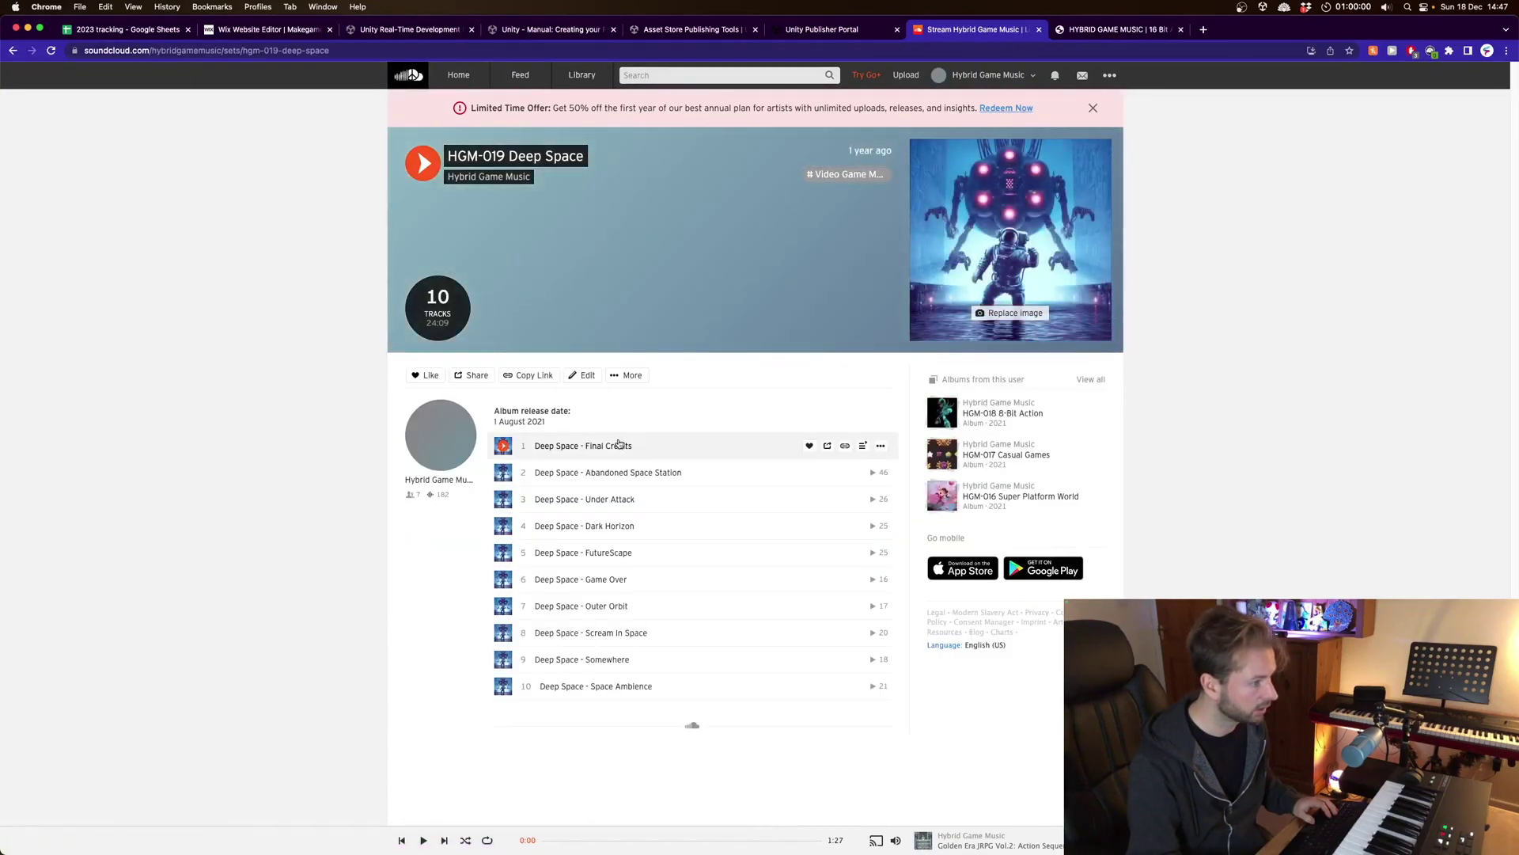
left_click(537, 375)
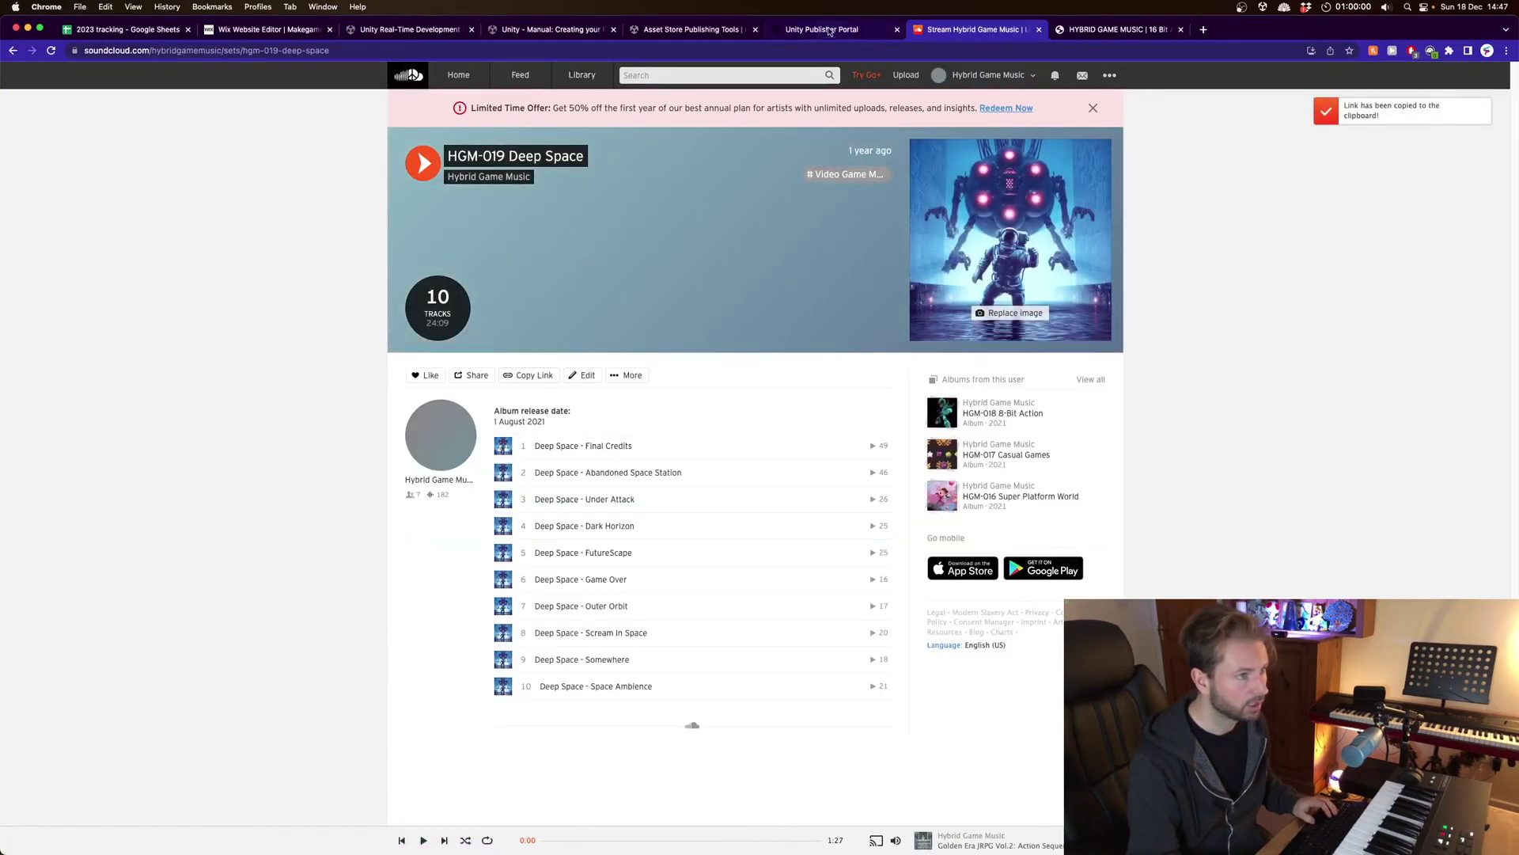
left_click(828, 30)
Paste the Deep Space SoundCloud album link into Media link and upload it as package media.
key("super+v")
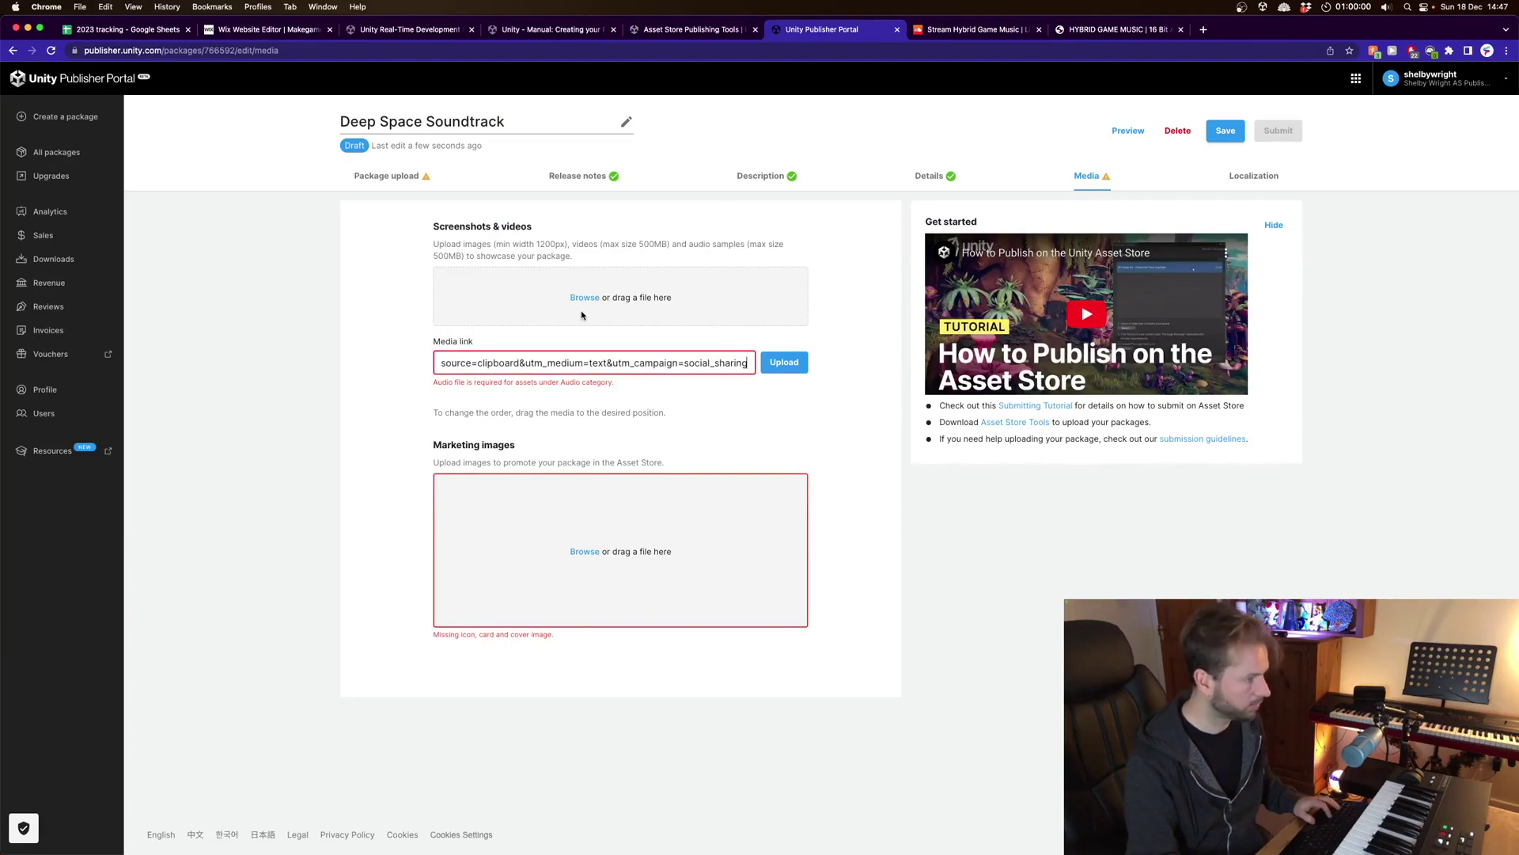
left_click(799, 366)
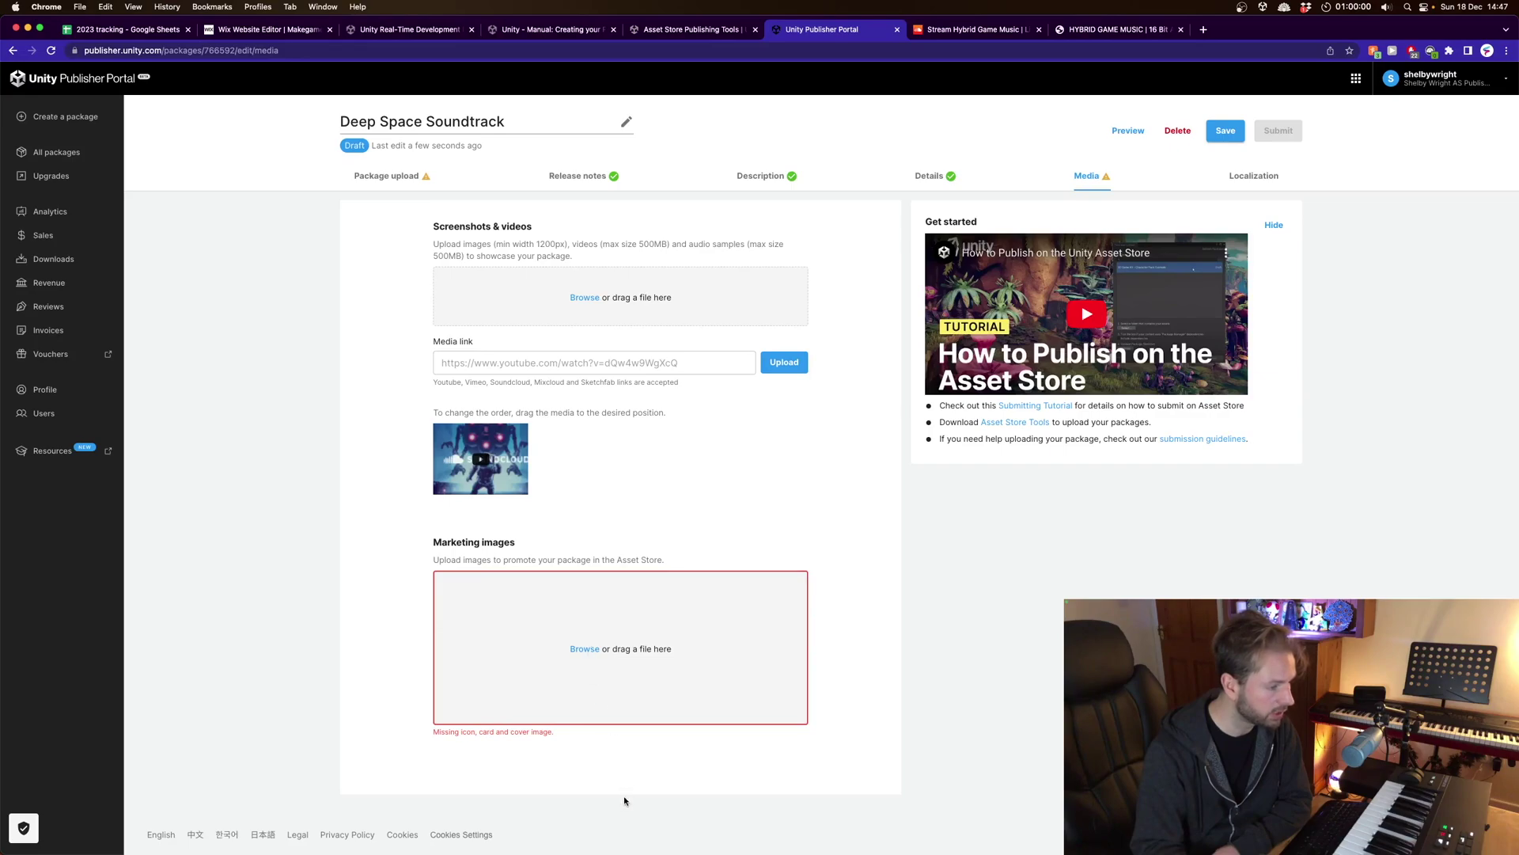
Drag a Deep Space image from Finder into Marketing images and save its icon crop.
left_click(186, 831)
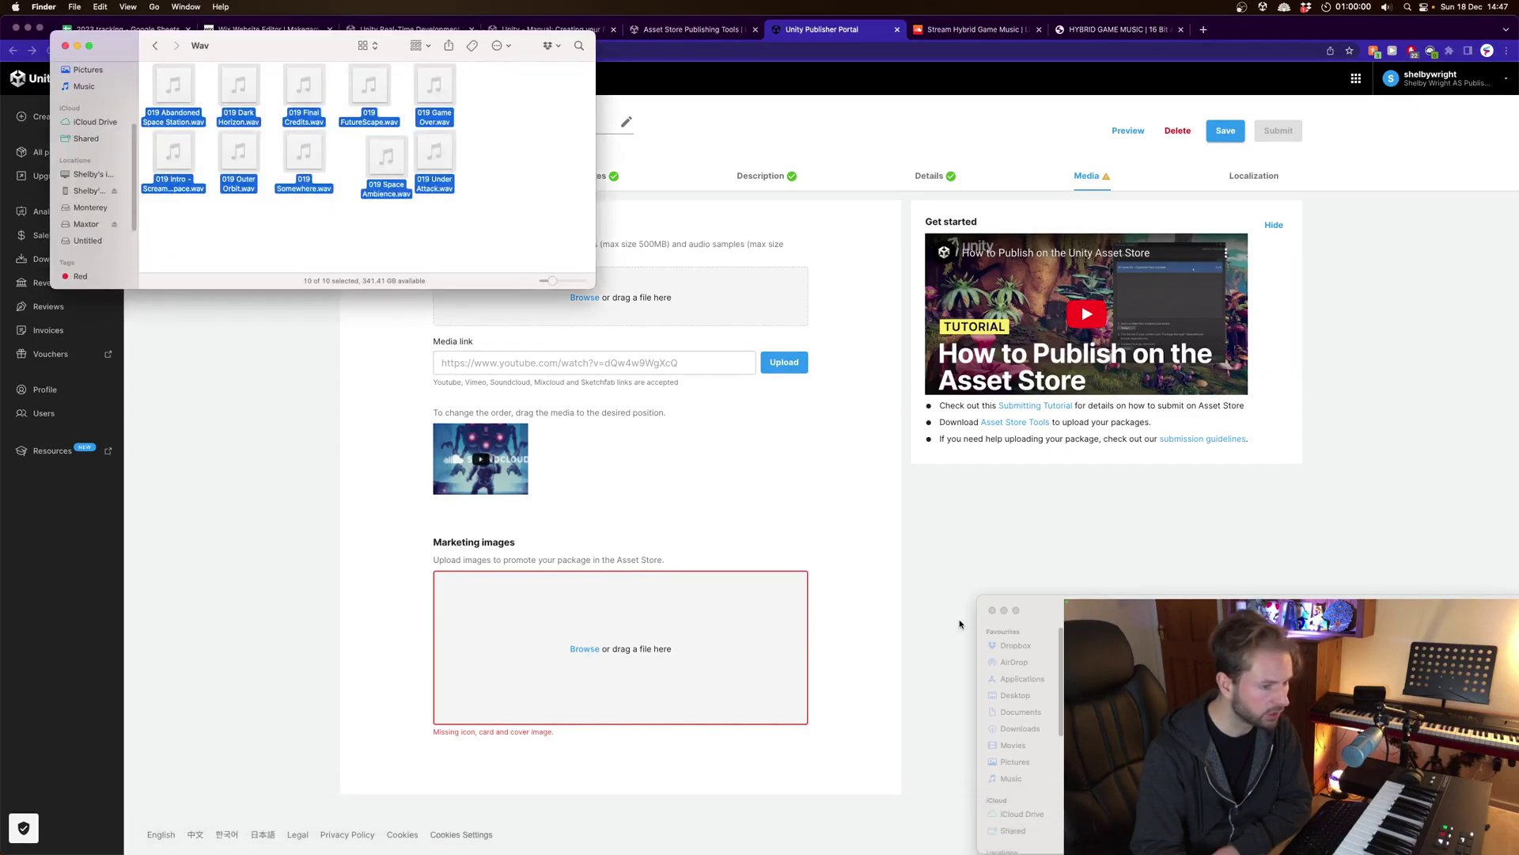
key("super+grave")
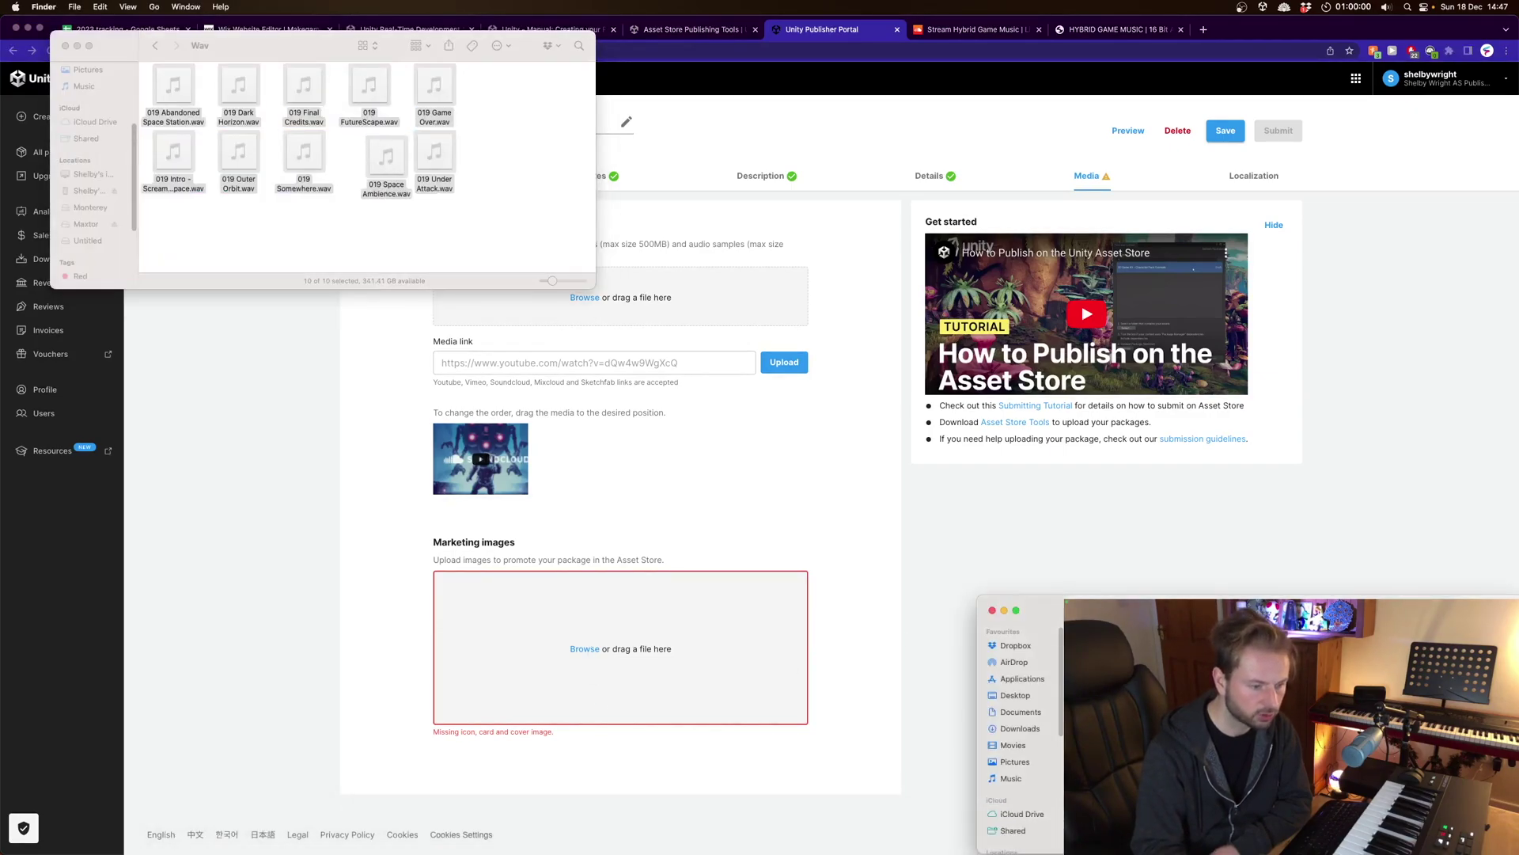
left_click_drag(1220, 842, 664, 642)
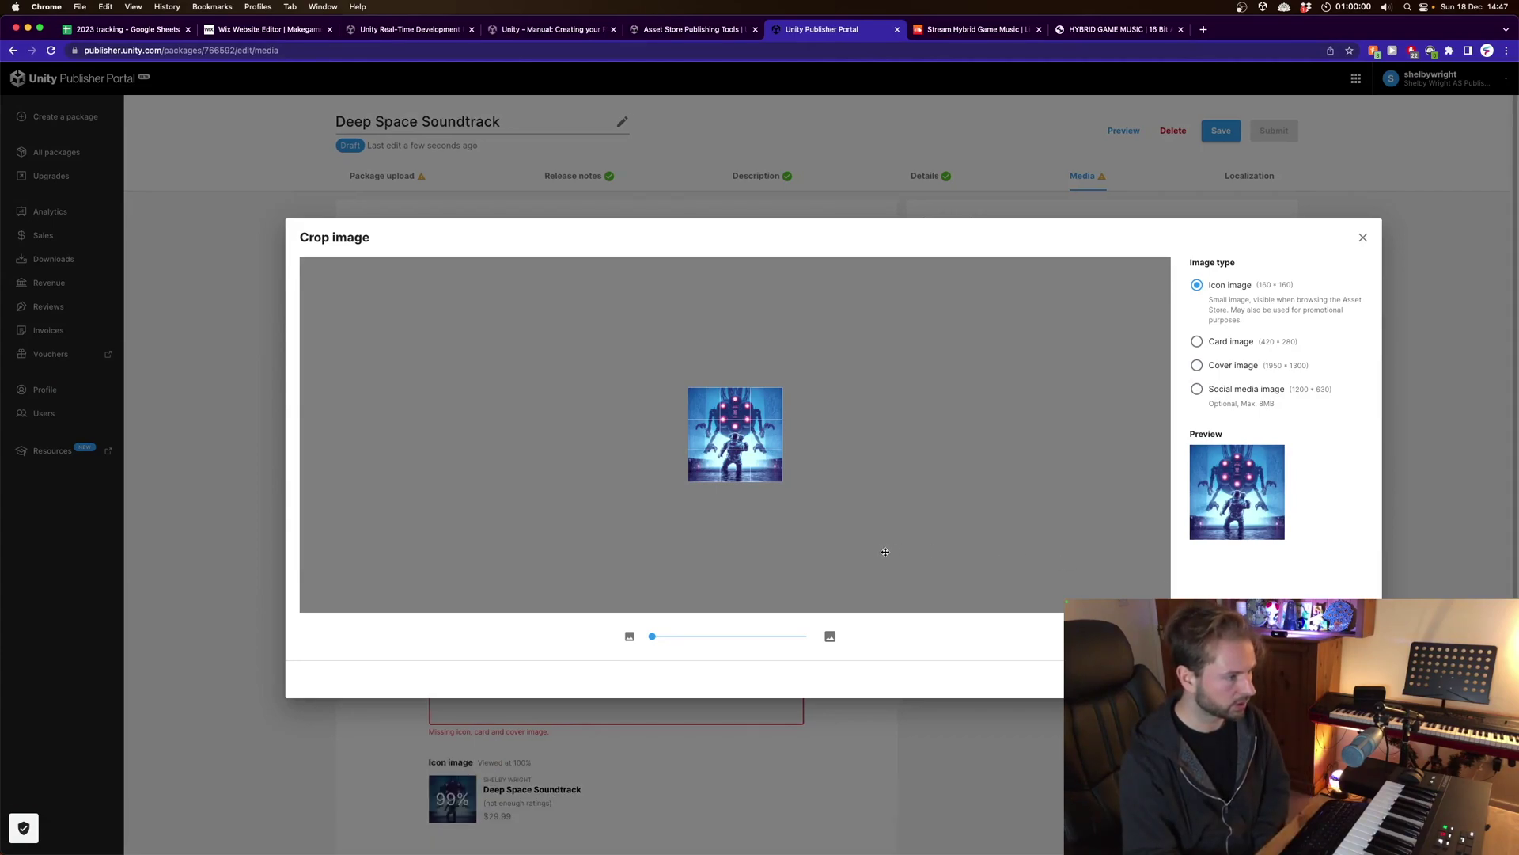
key("Return")
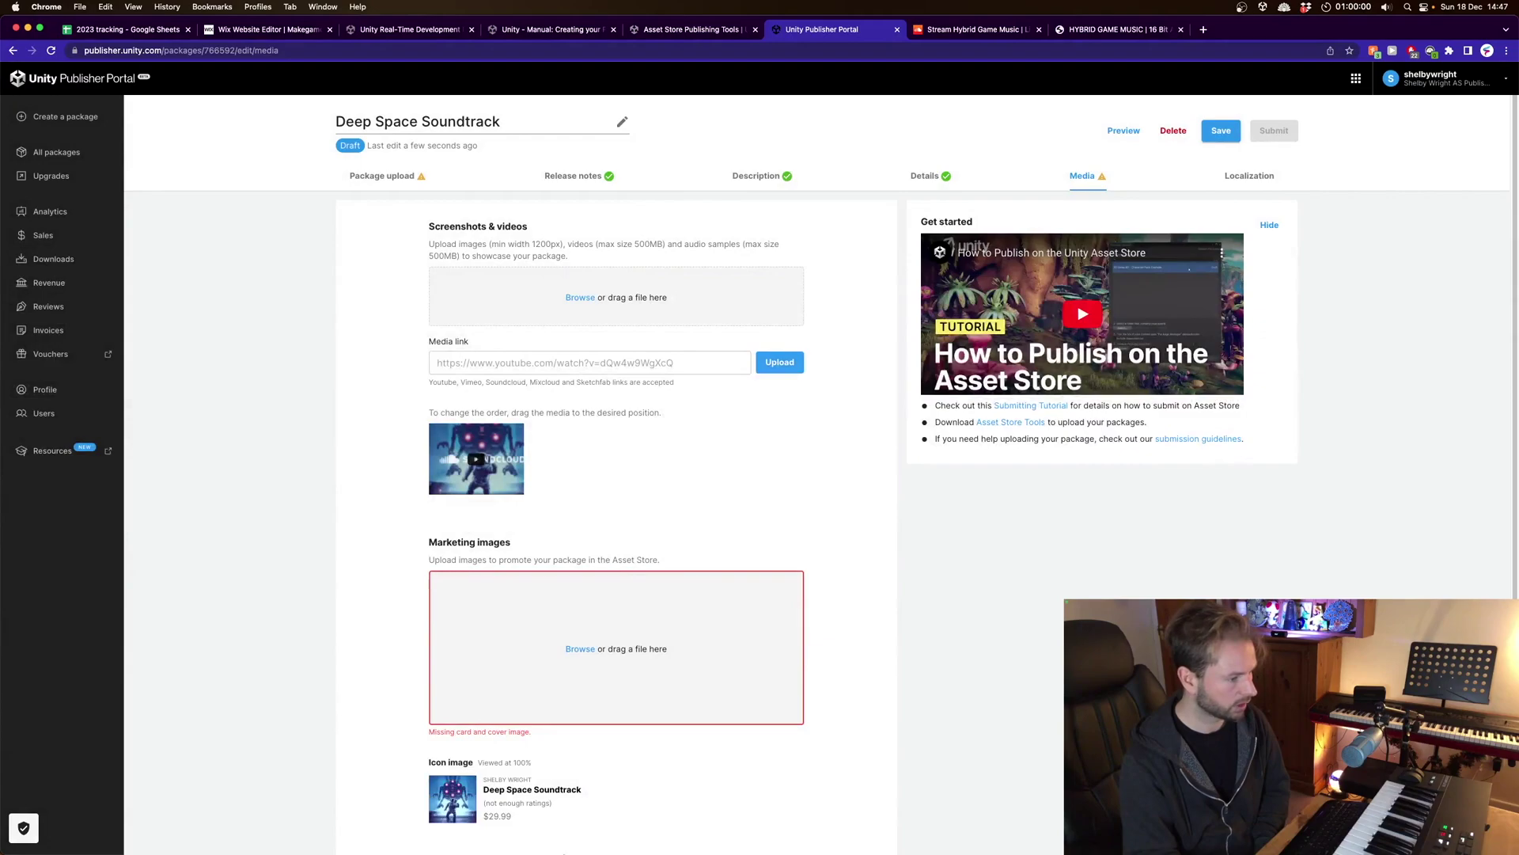
Add the 019 Cover.png artwork to Marketing images and save it as the cover image.
left_click(185, 827)
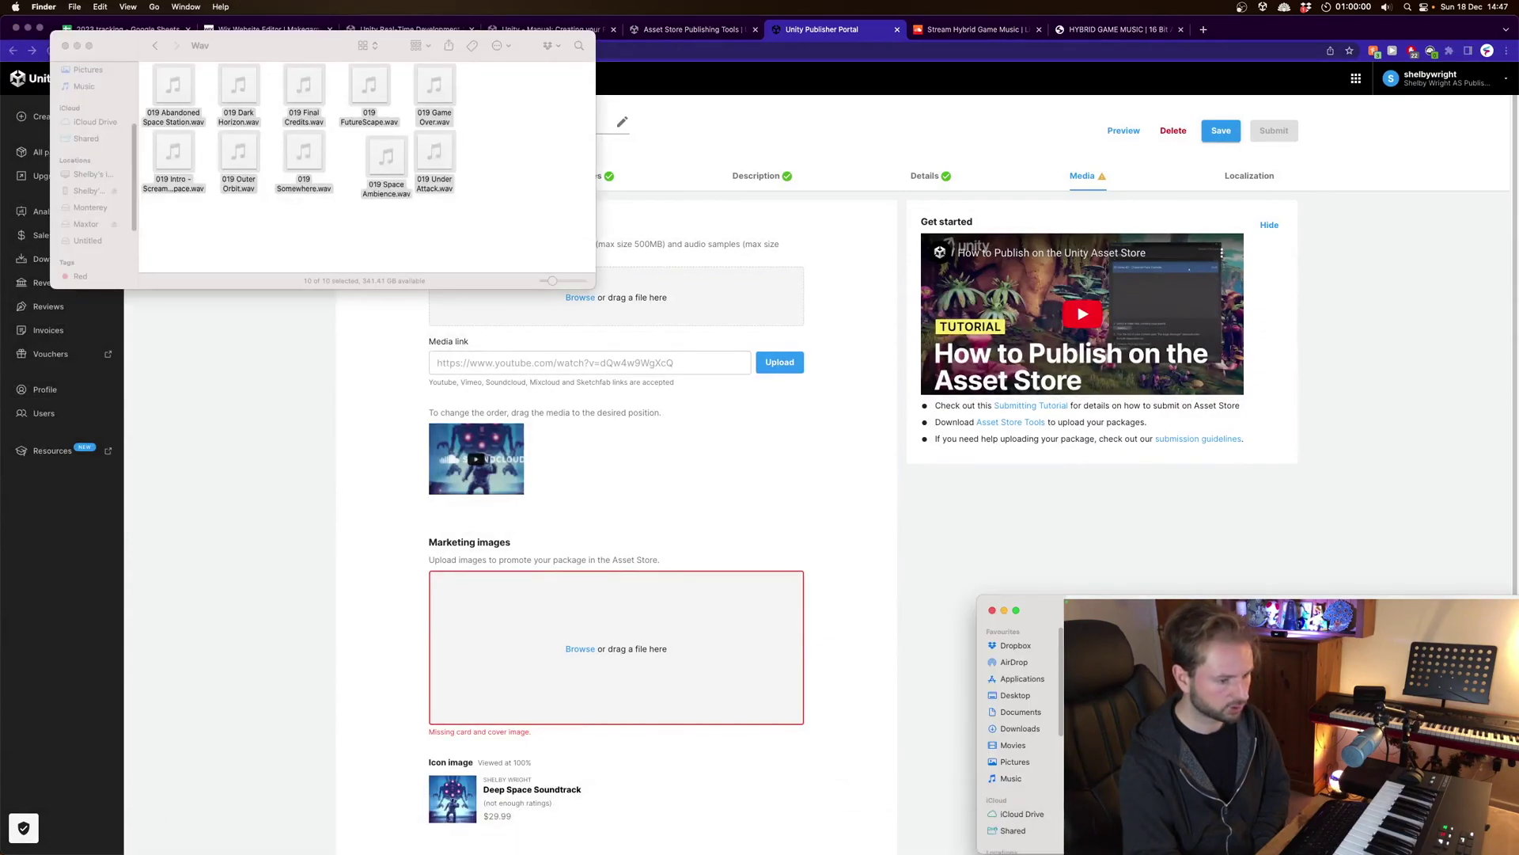
mouse_move(1187, 712)
left_mouse_down()
mouse_move(779, 688)
mouse_move(740, 673)
left_mouse_up()
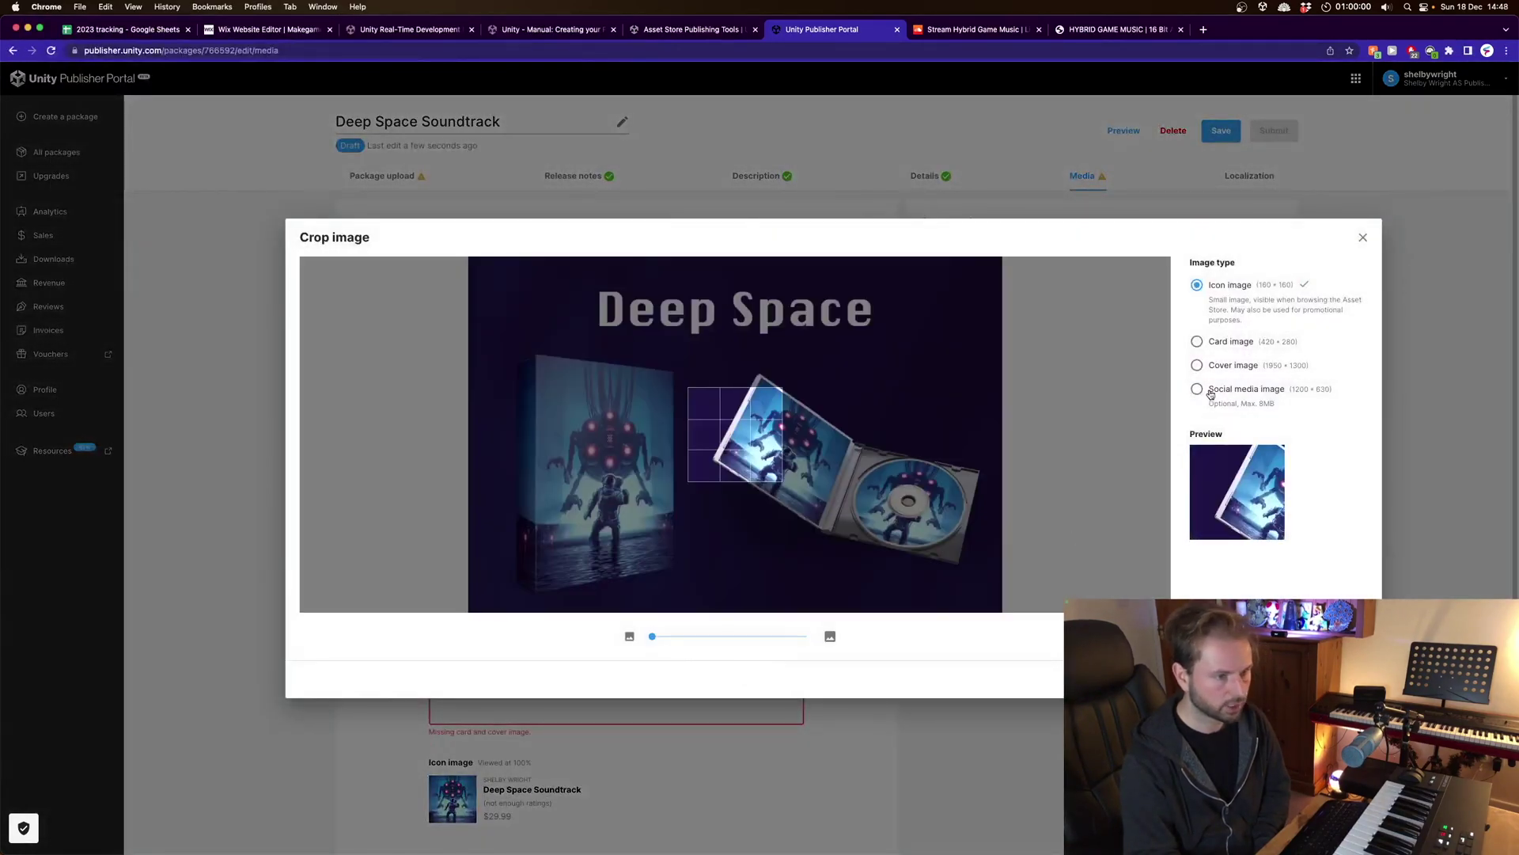
left_click(1203, 362)
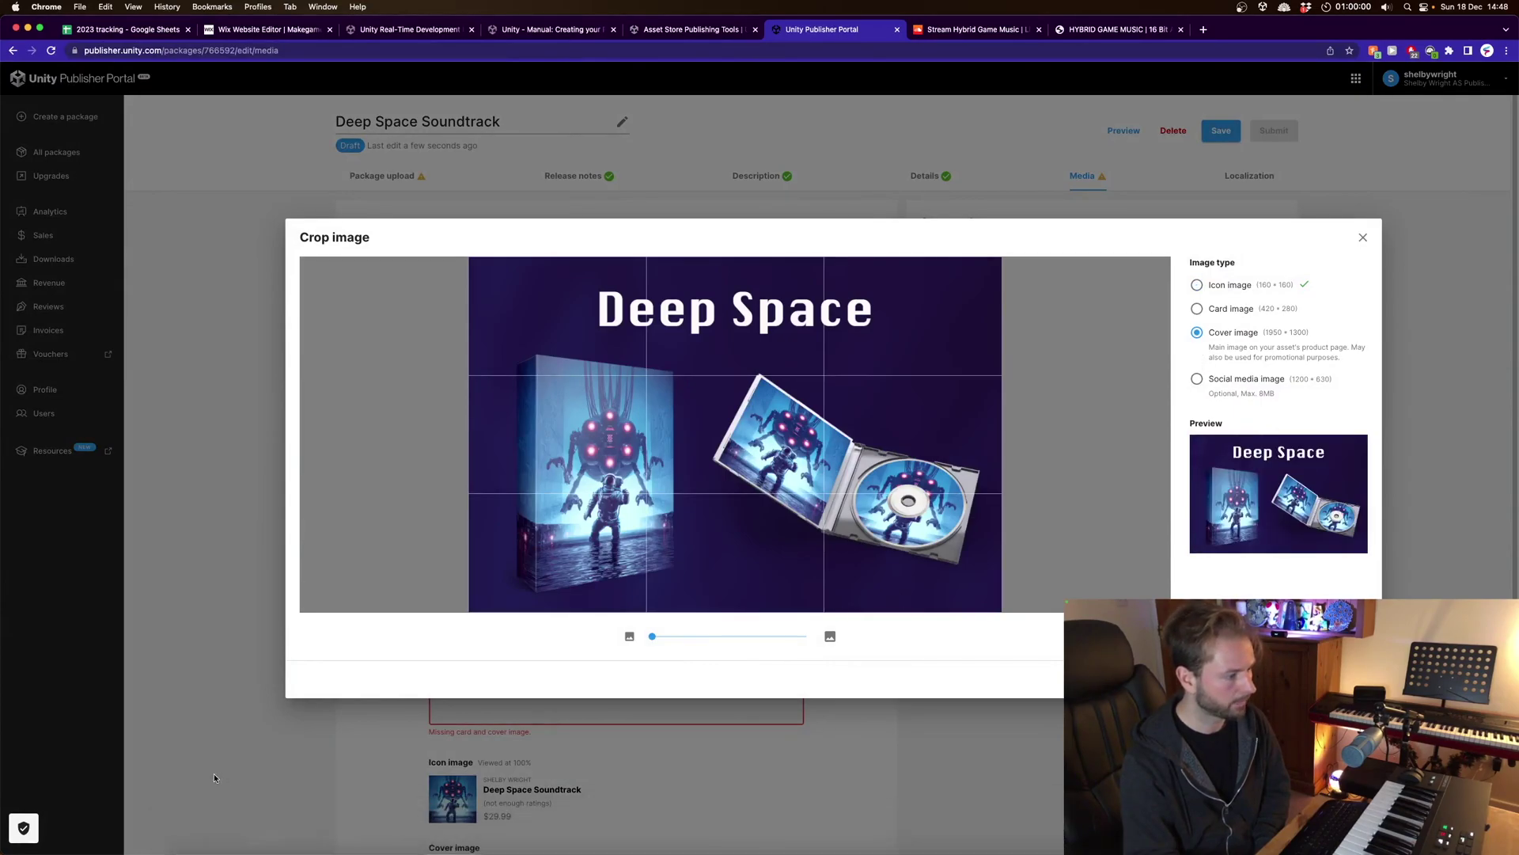
left_click(181, 829)
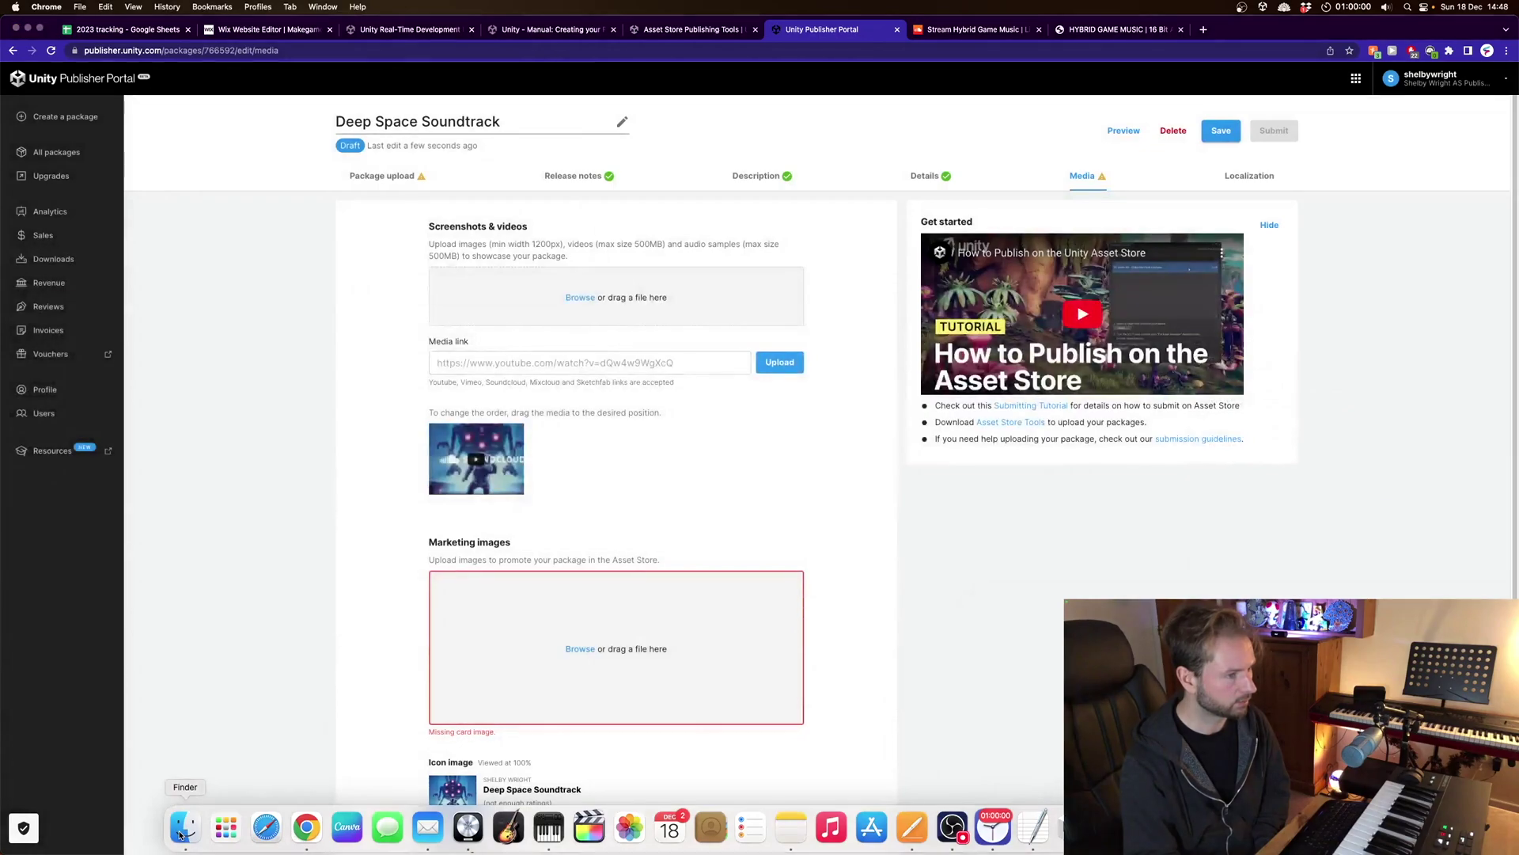
Add the 019 Cover.png artwork again and save it as the card image.
left_click_drag(386, 166, 749, 671)
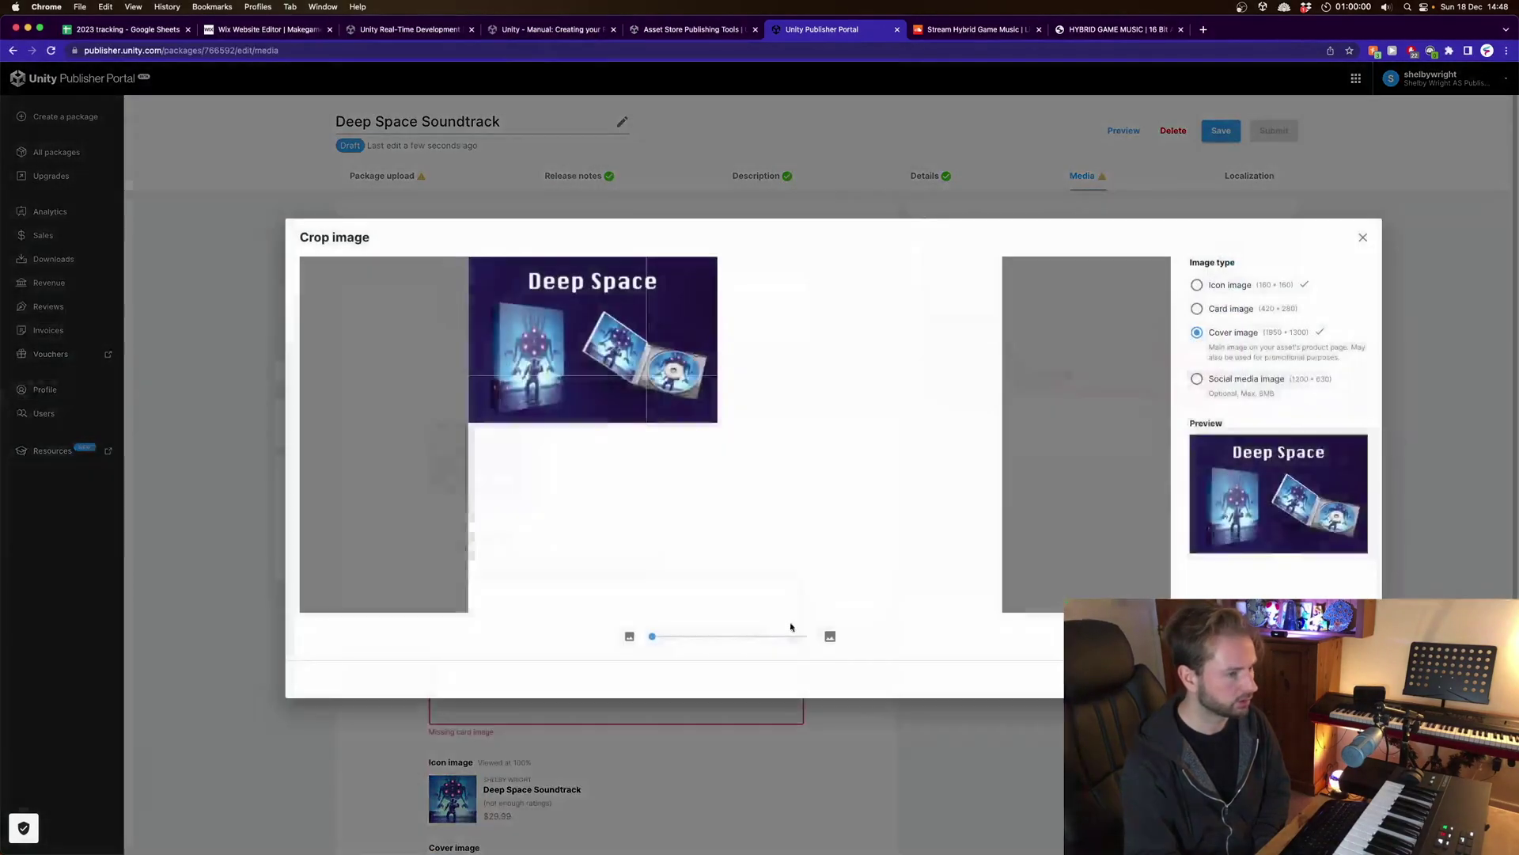
left_click(1222, 306)
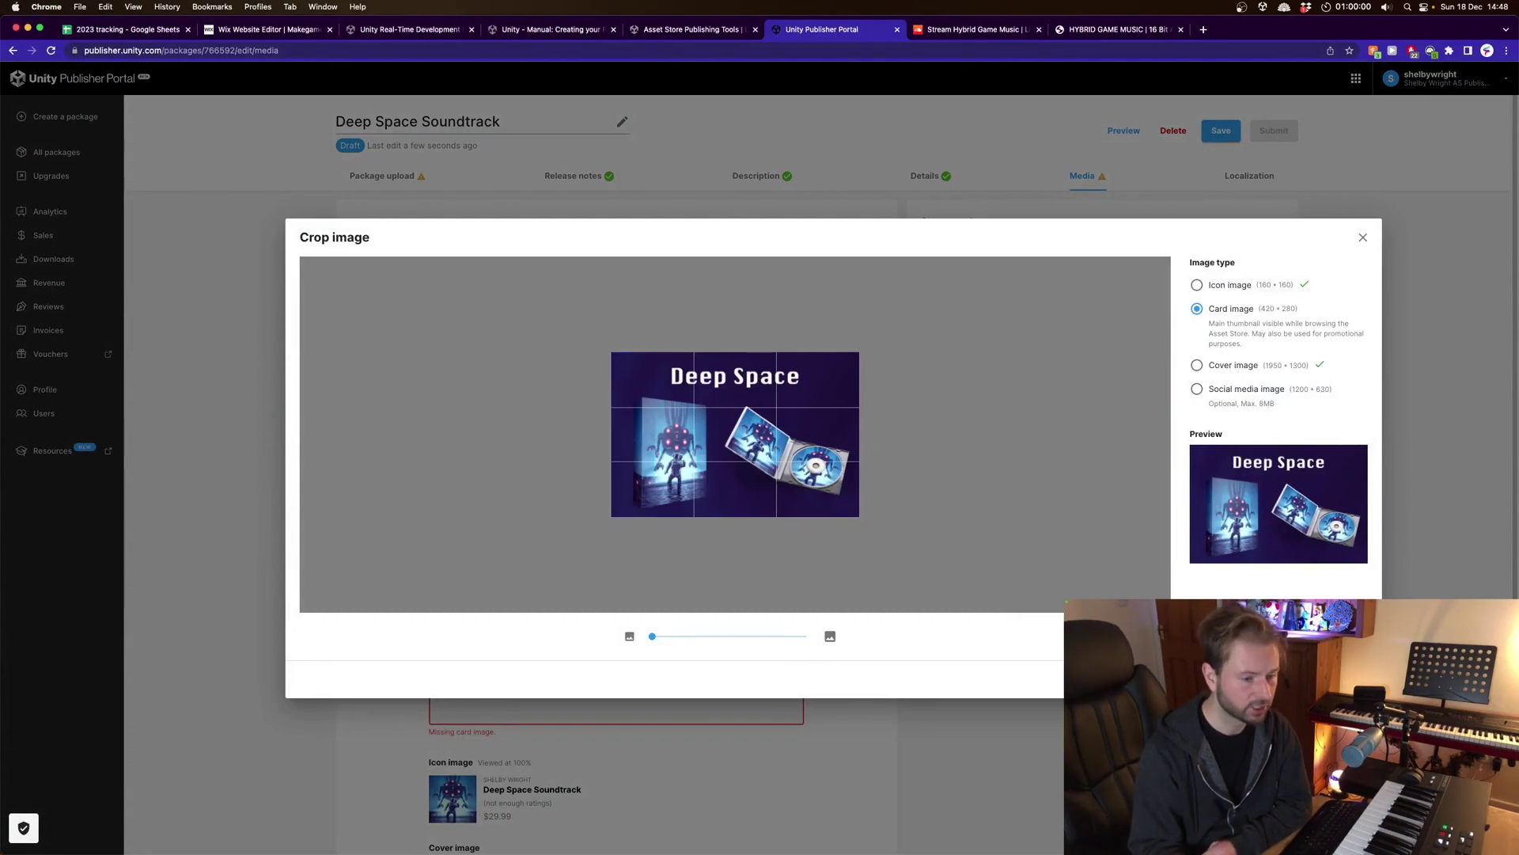
left_click(1312, 667)
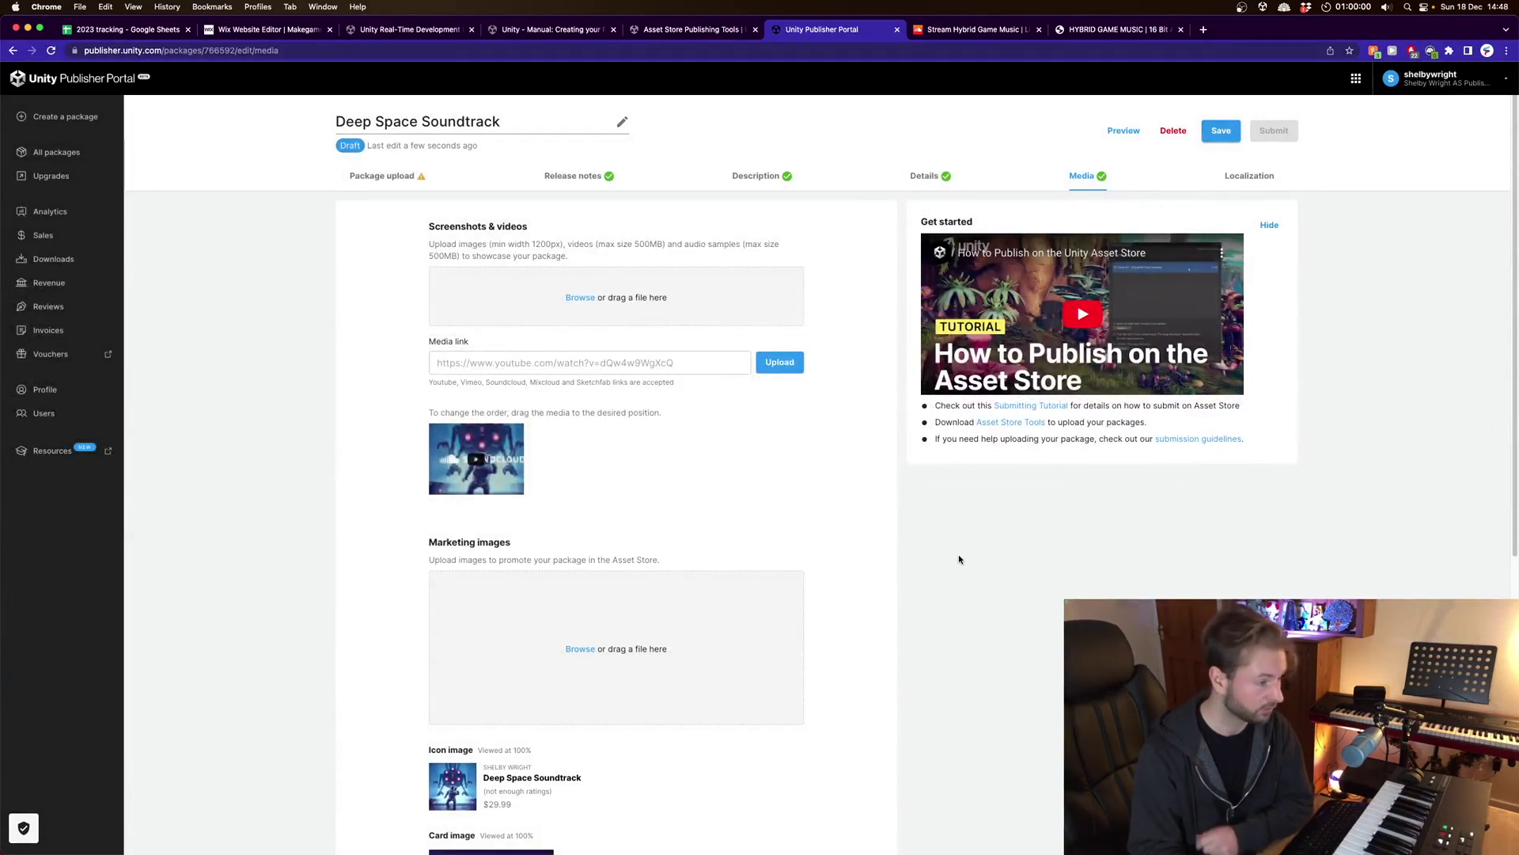
scroll(863, 655, "down", 5)
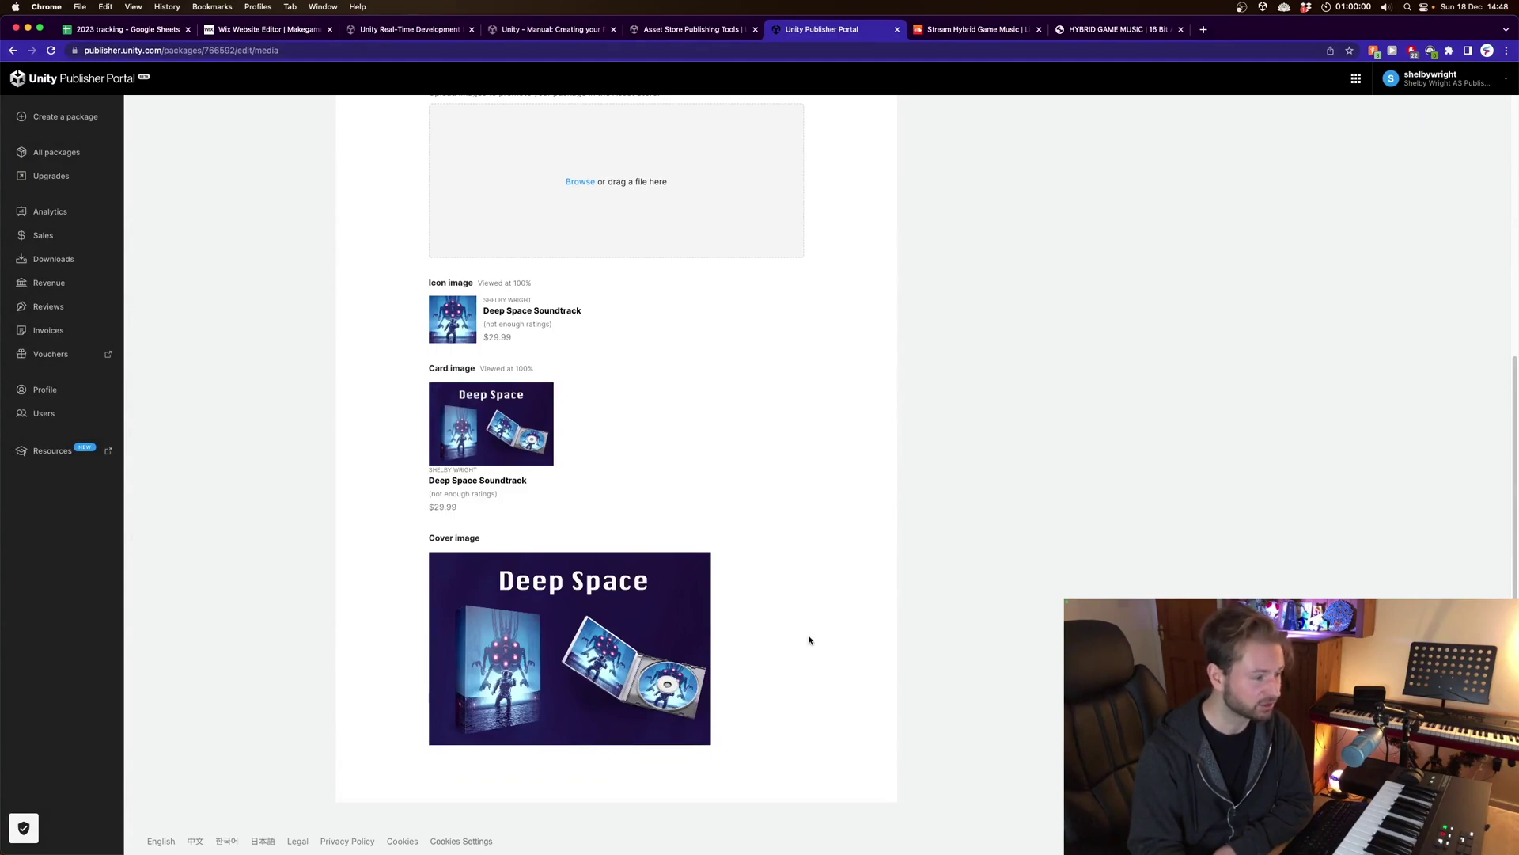
scroll(809, 646, "up", 5)
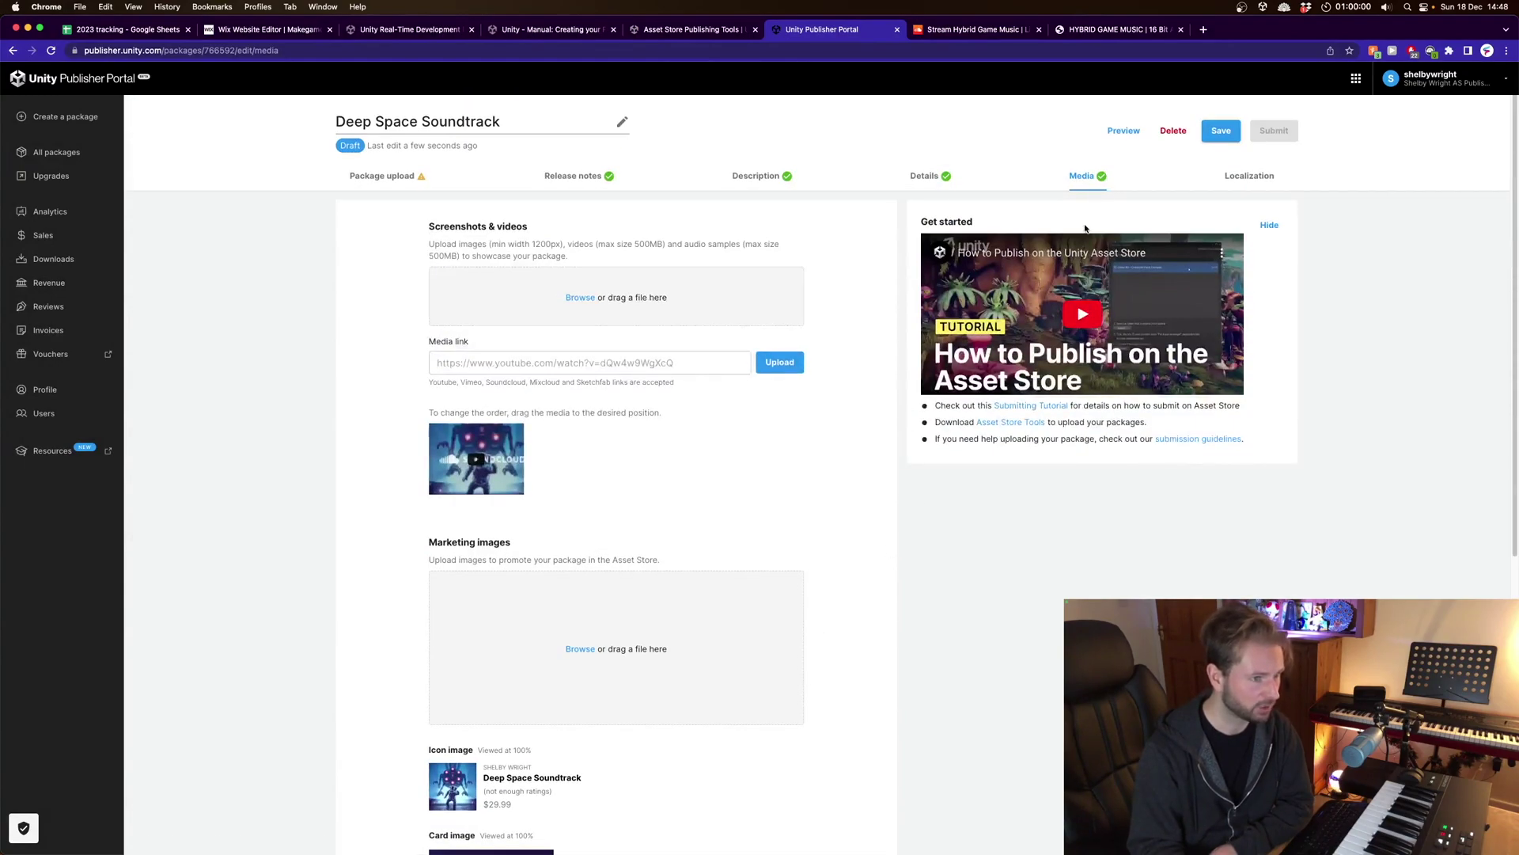
Check Localization, then launch the Deep Space package upload through the Unity editor's uploader.
left_click(1243, 180)
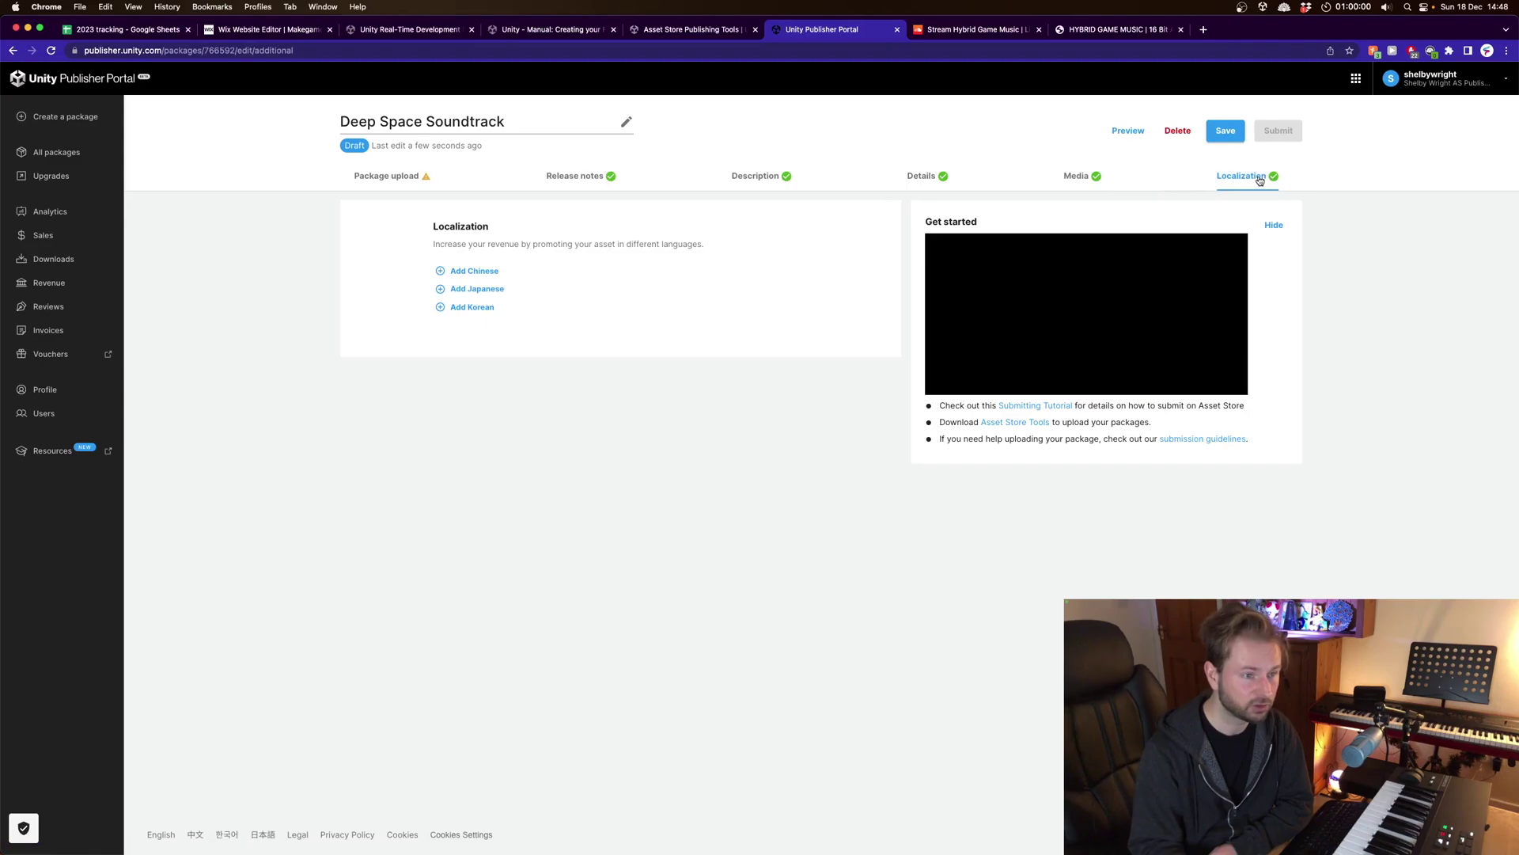
left_click(390, 178)
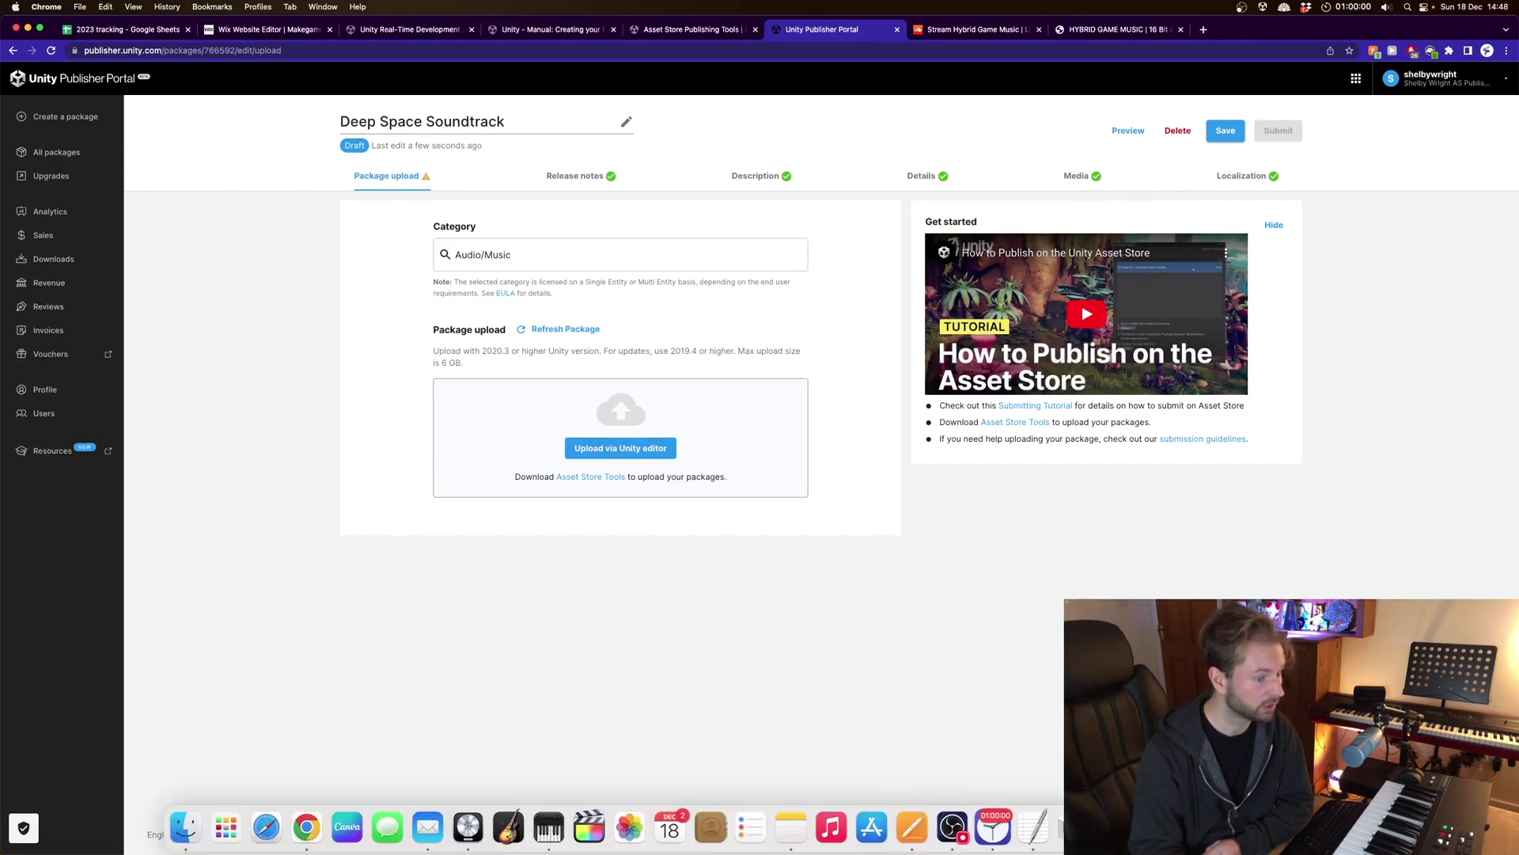
left_click(952, 827)
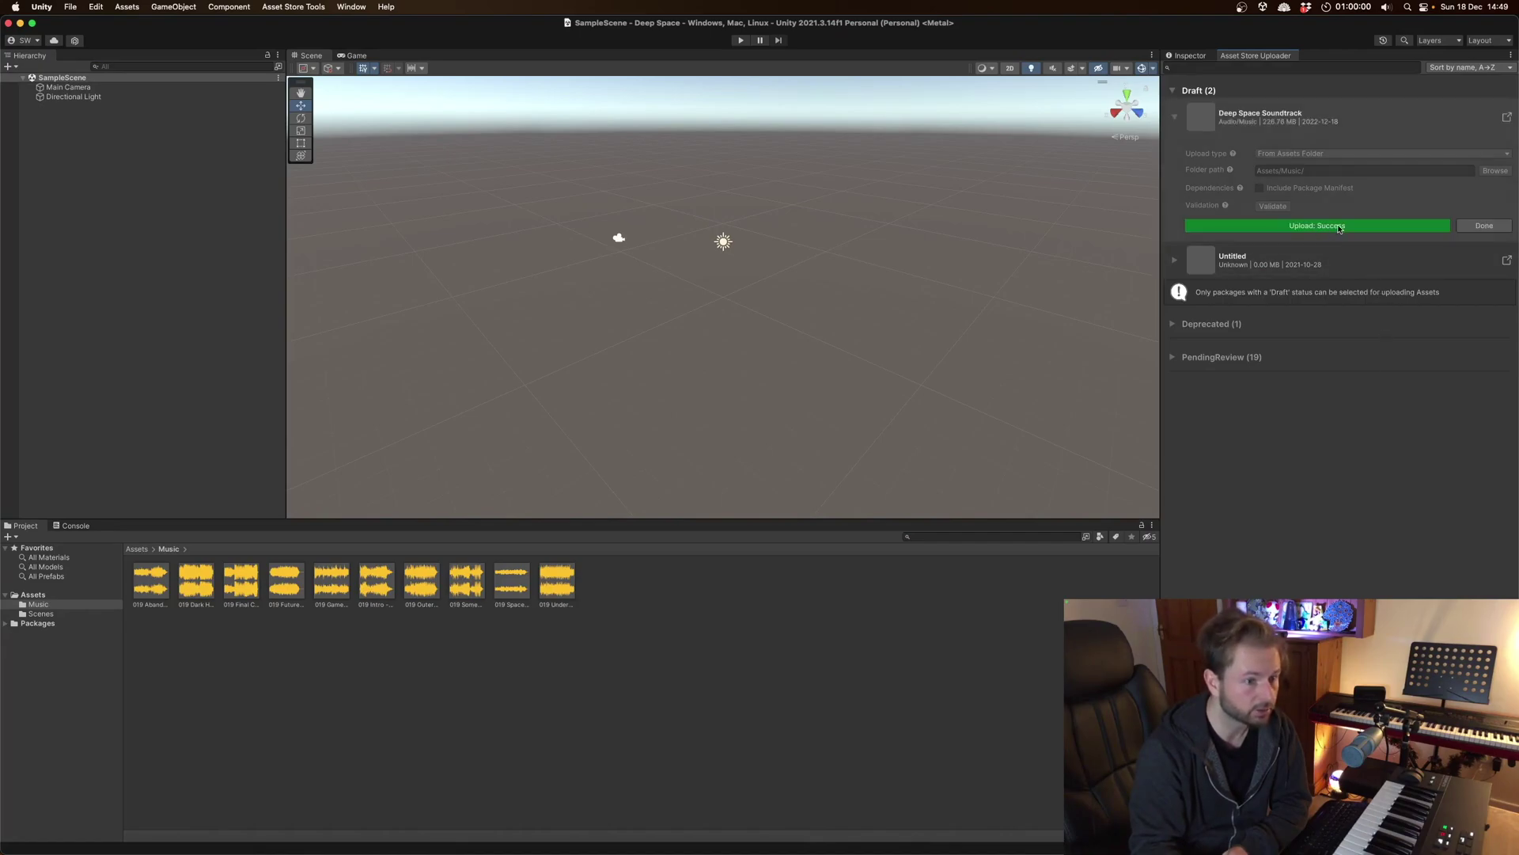
Dismiss Unity's 'Upload: Success' notice for Deep Space Soundtrack and close the editor menu.
left_click(1486, 226)
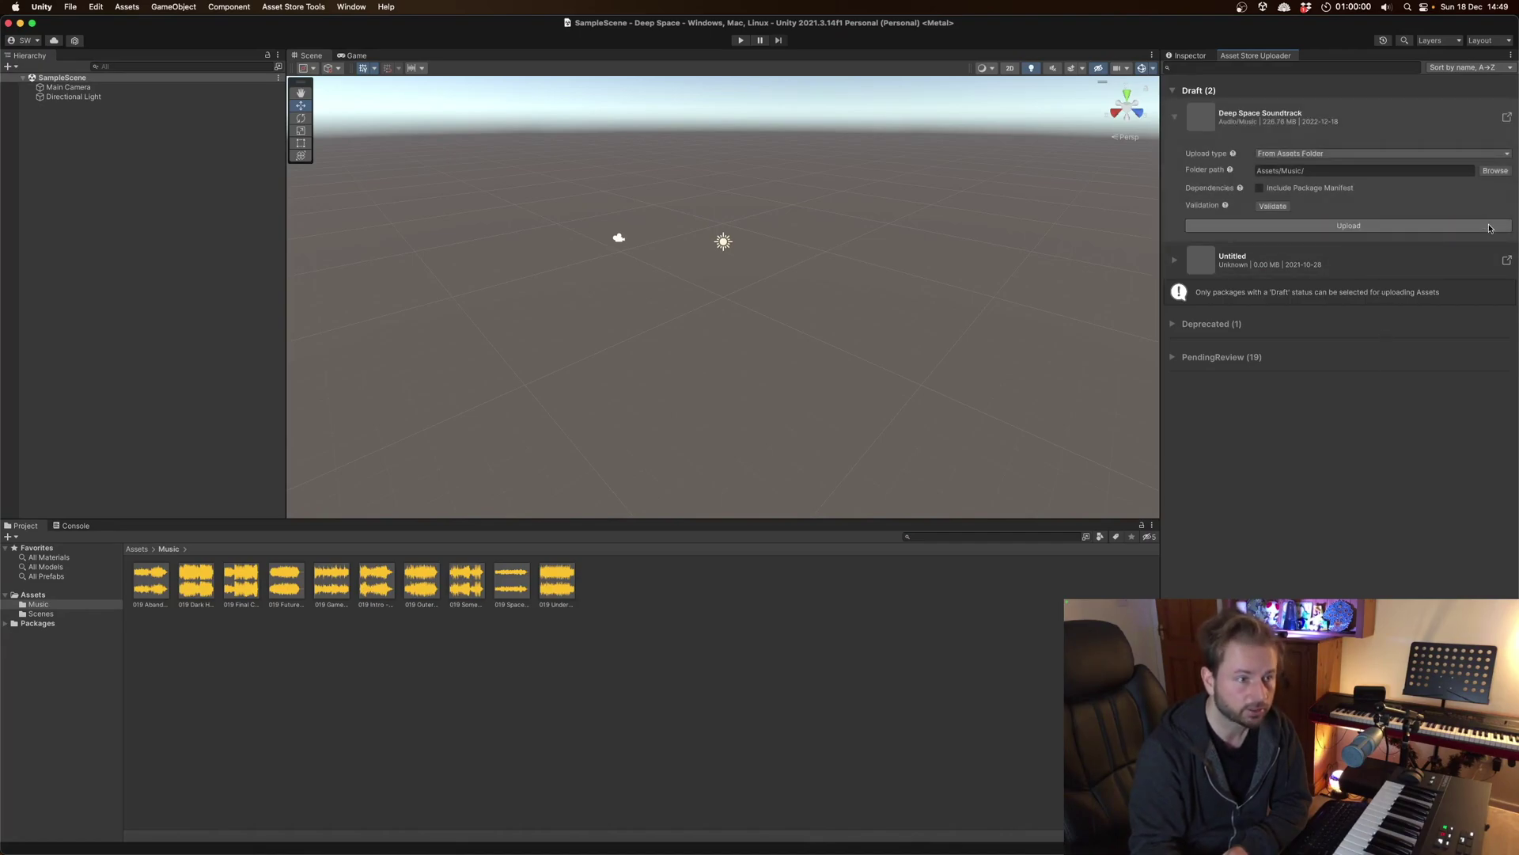
left_click(41, 7)
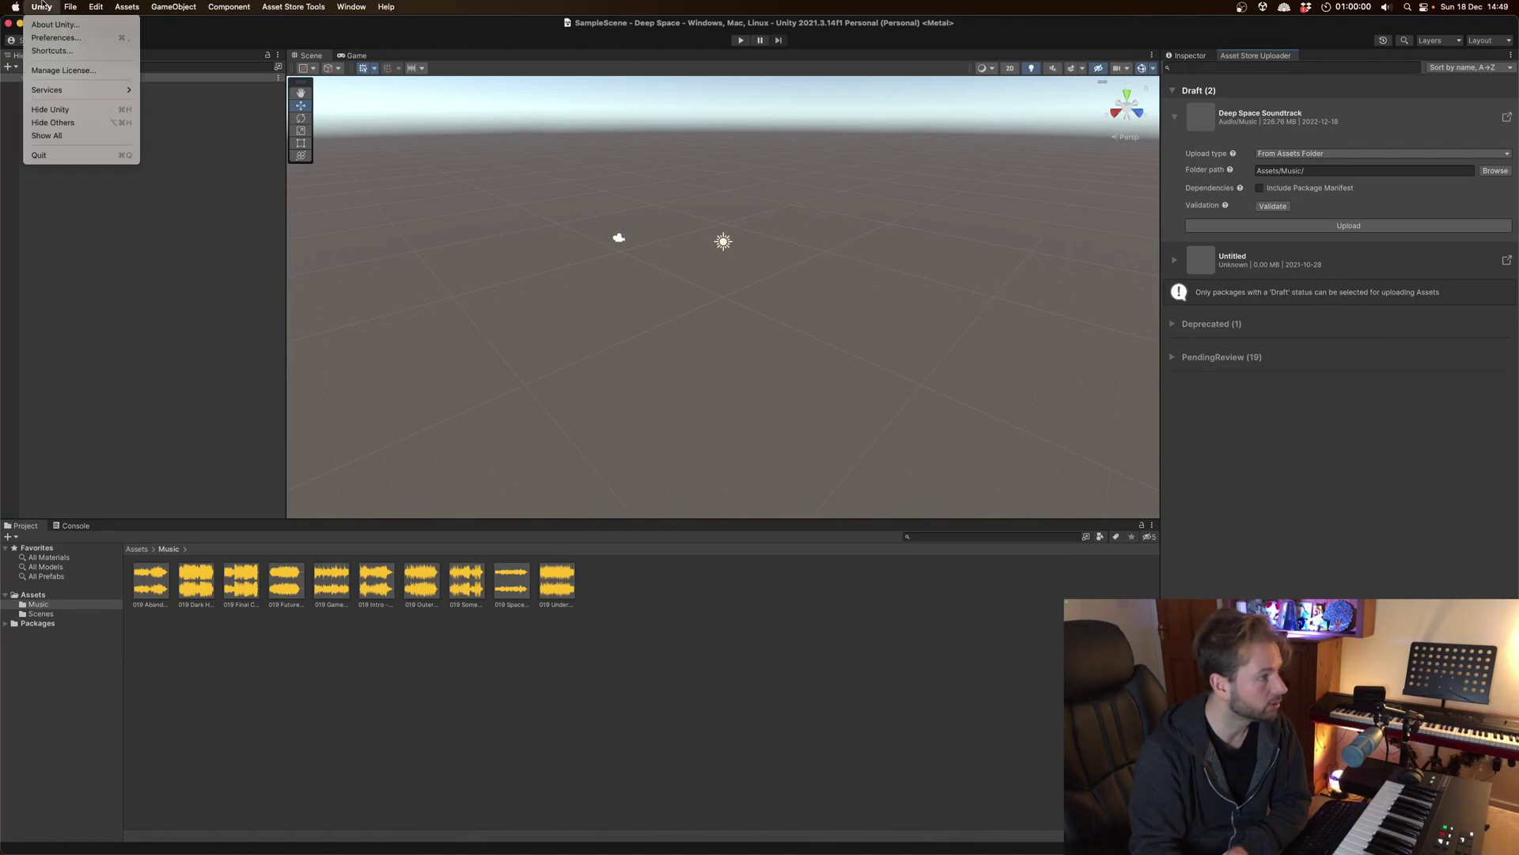
left_click(74, 156)
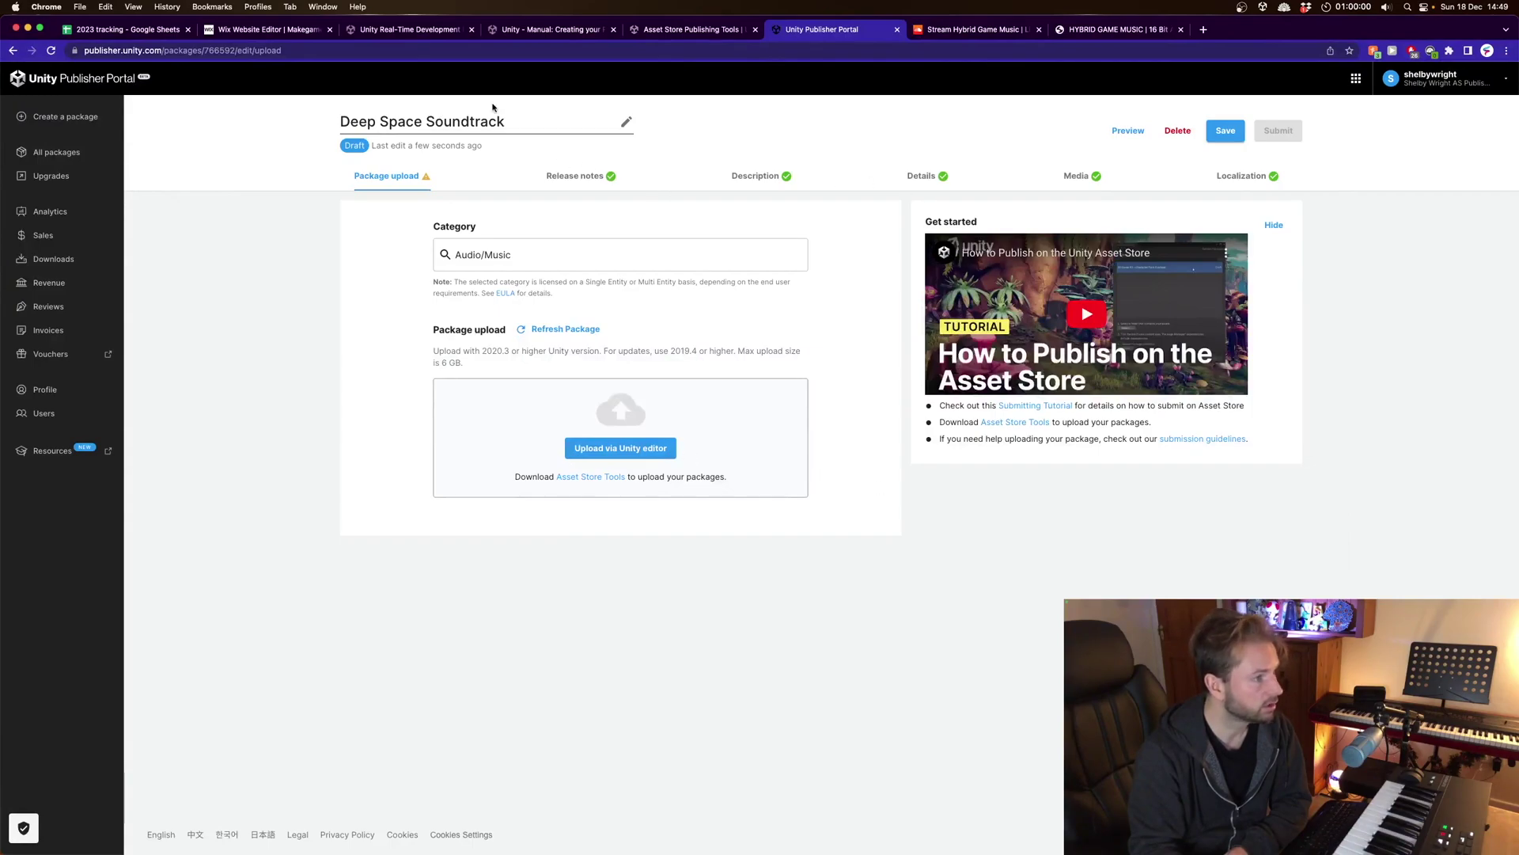
Reload the page so the uploaded 2021.3.14f1 package appears under Package upload.
left_click(403, 176)
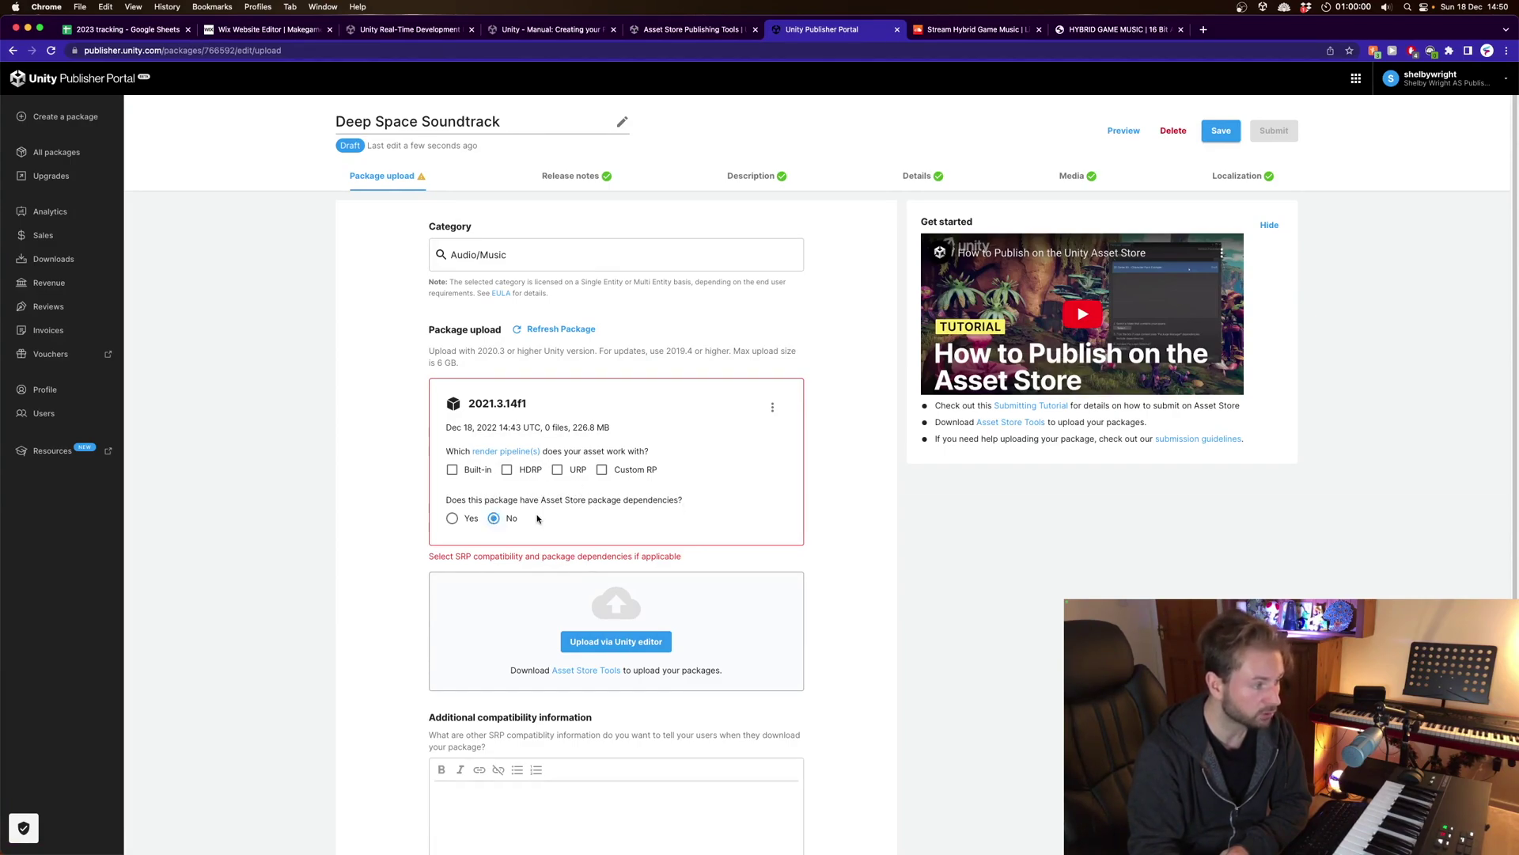
scroll(822, 471, "down", 2)
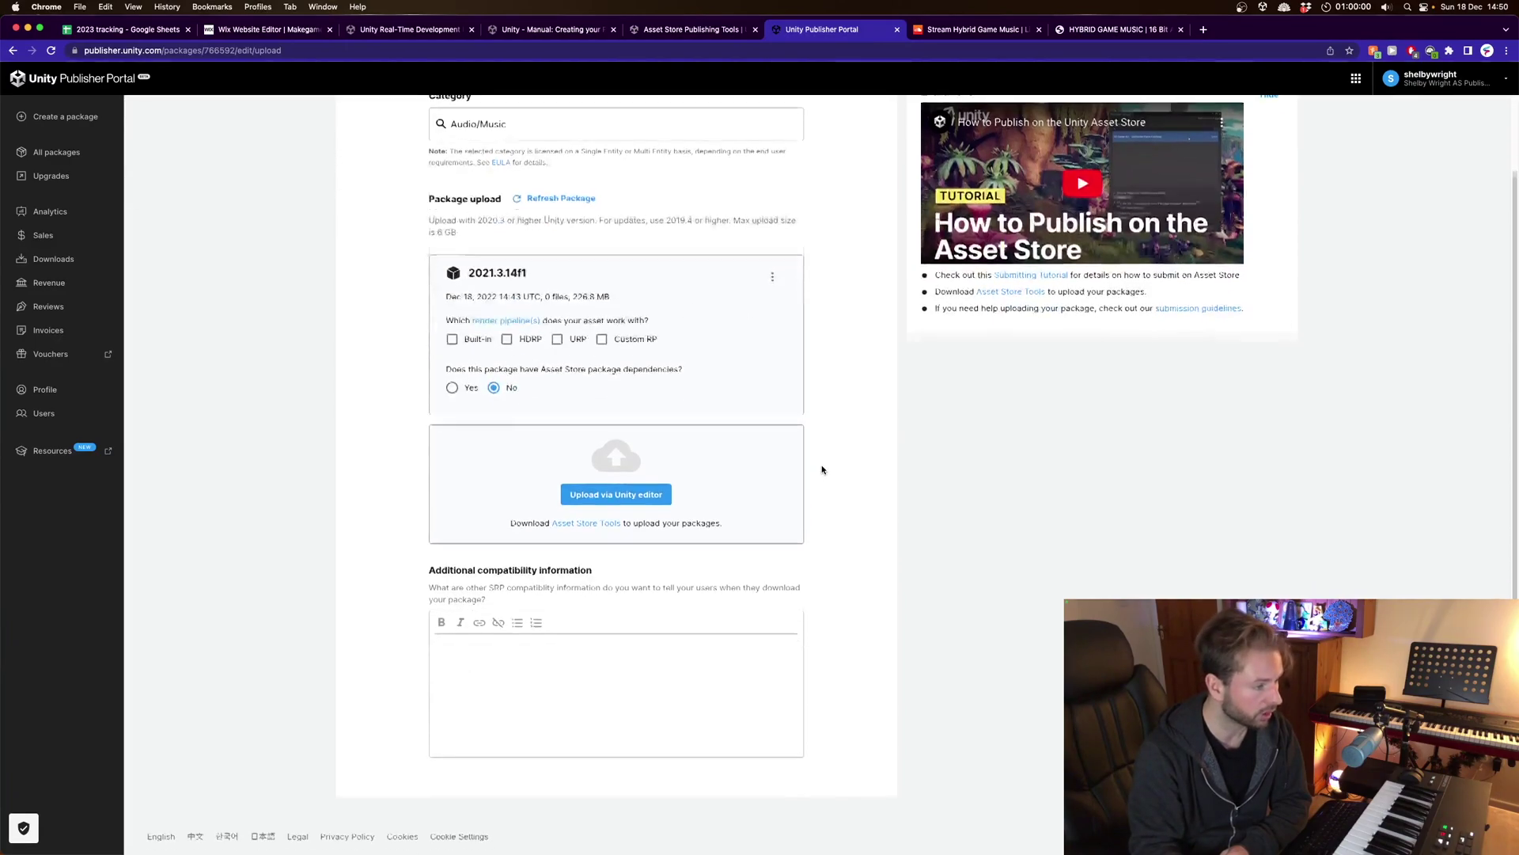
scroll(822, 471, "up", 2)
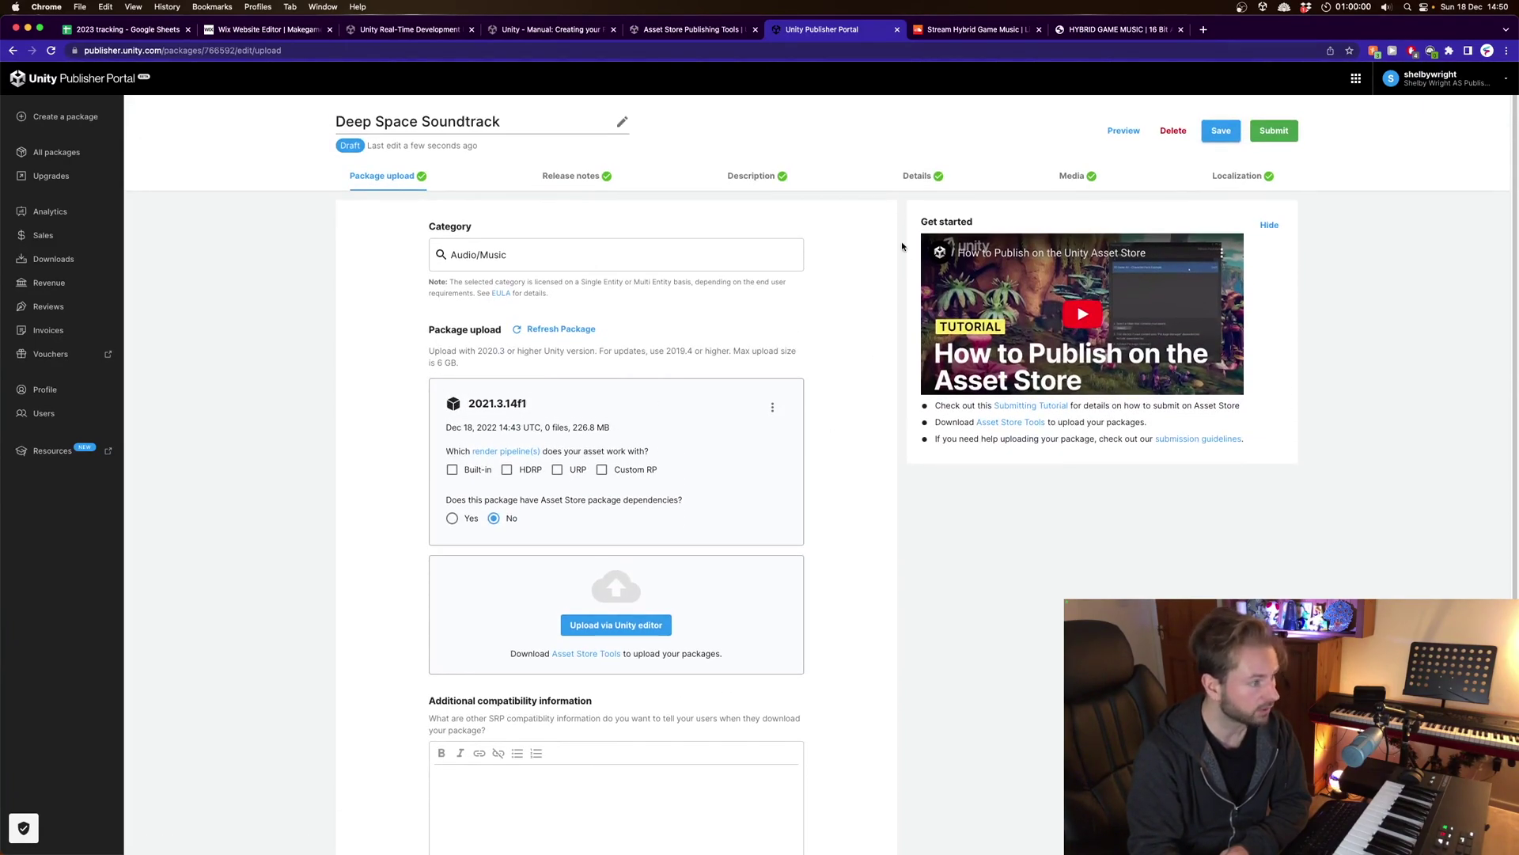
Review the Release notes, Description, Details and Media sections of Deep Space Soundtrack.
left_click(568, 176)
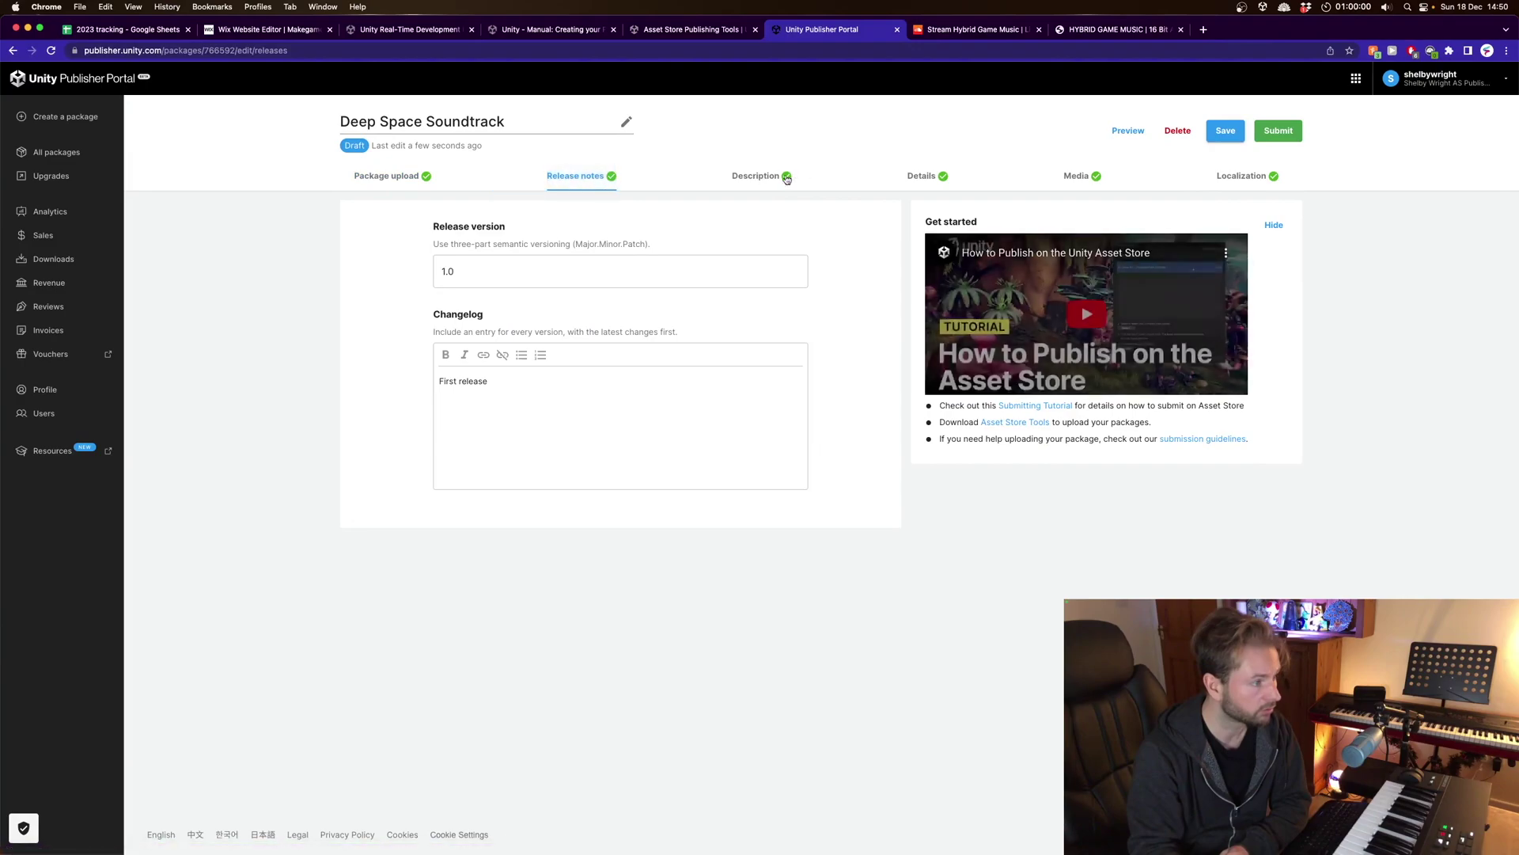
left_click(749, 178)
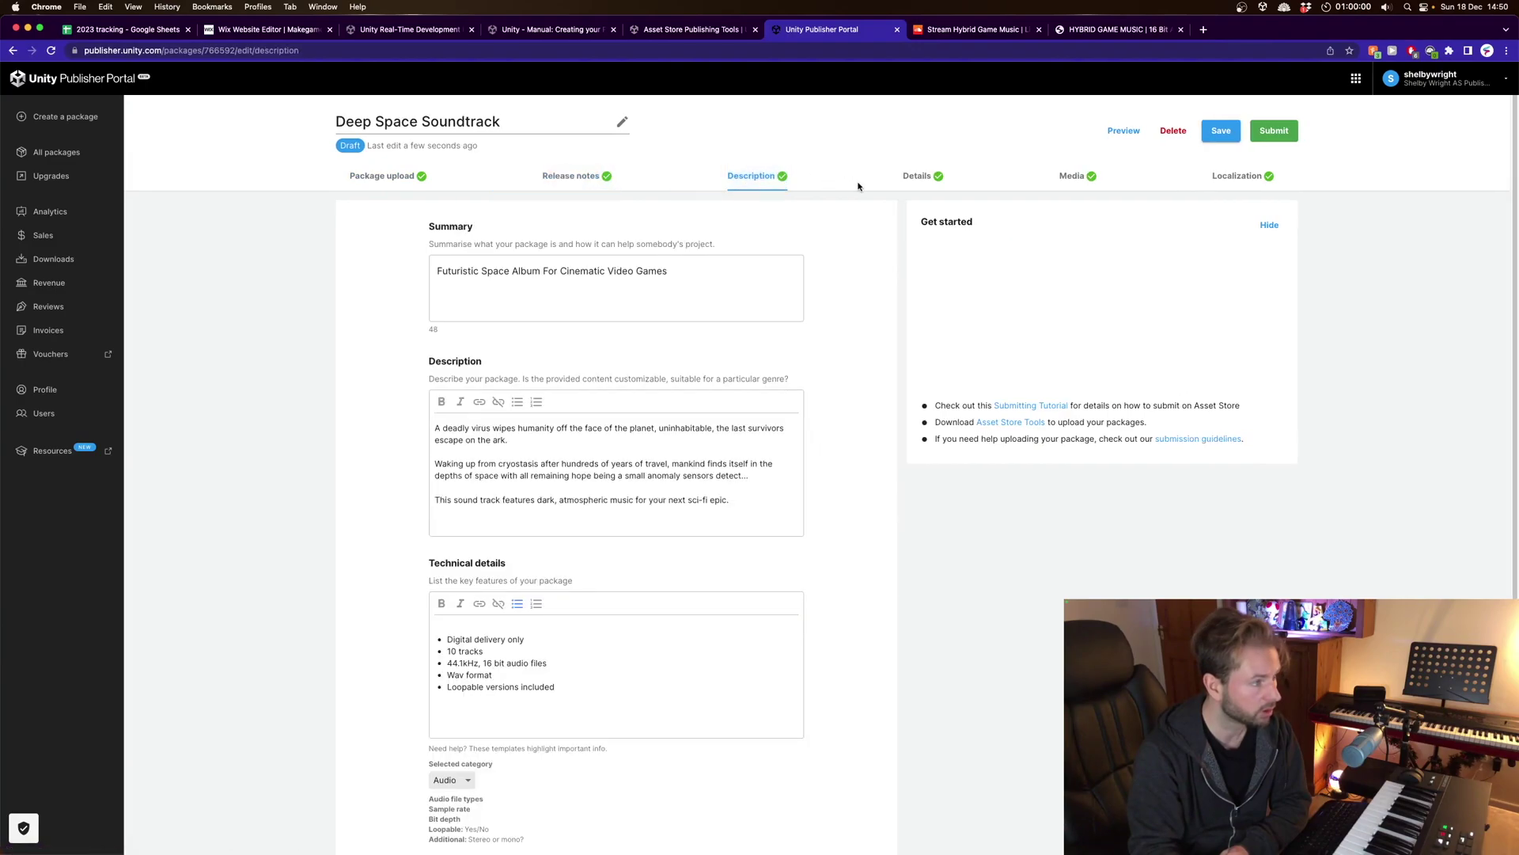
left_click(919, 176)
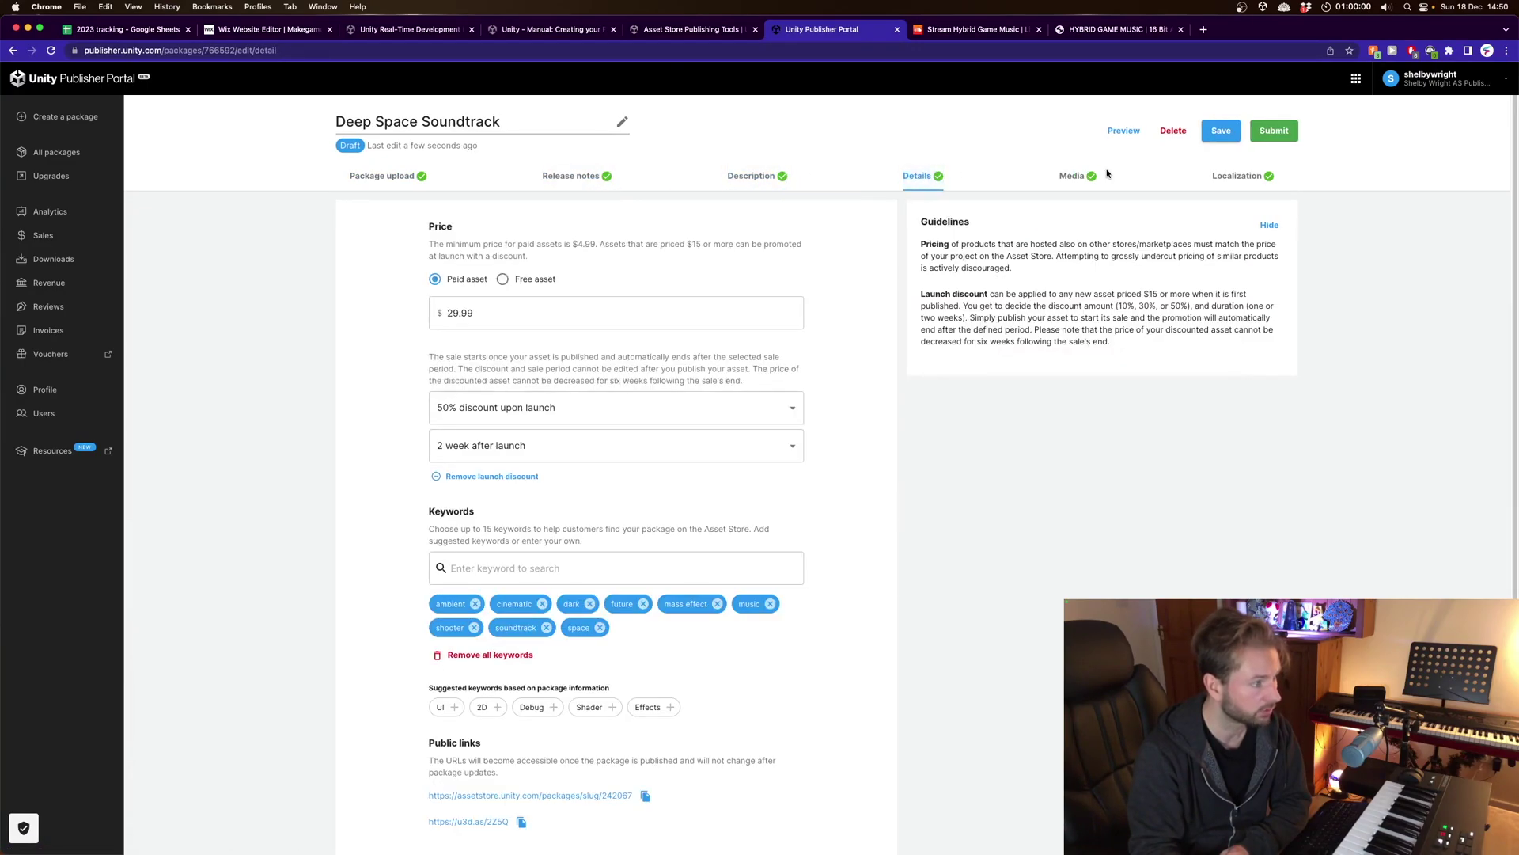
left_click(1071, 175)
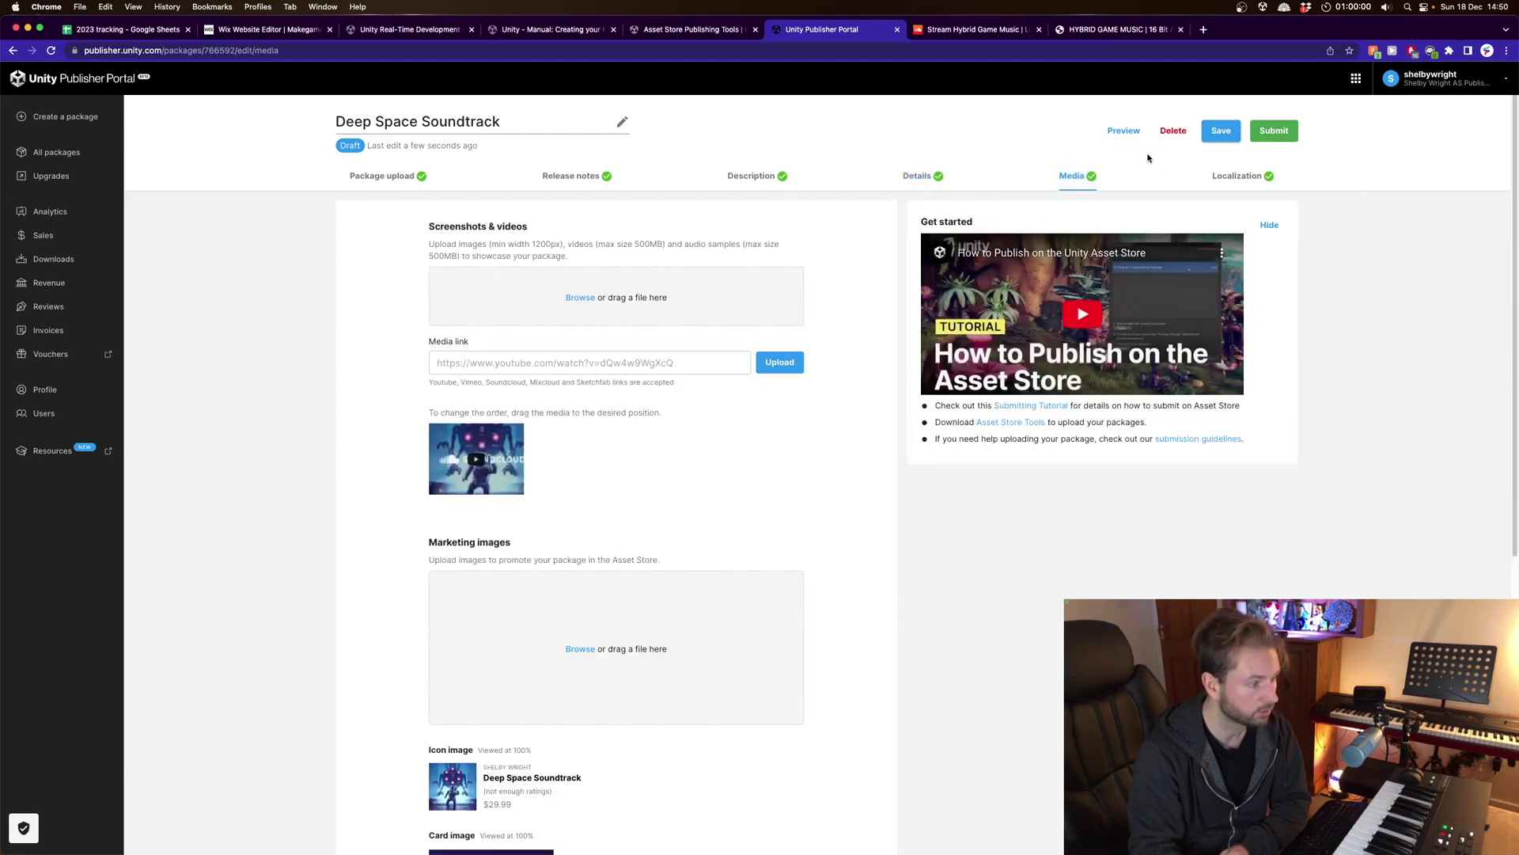
Submit the package, declaring ownership of the assets and accepting the terms.
left_click(1277, 134)
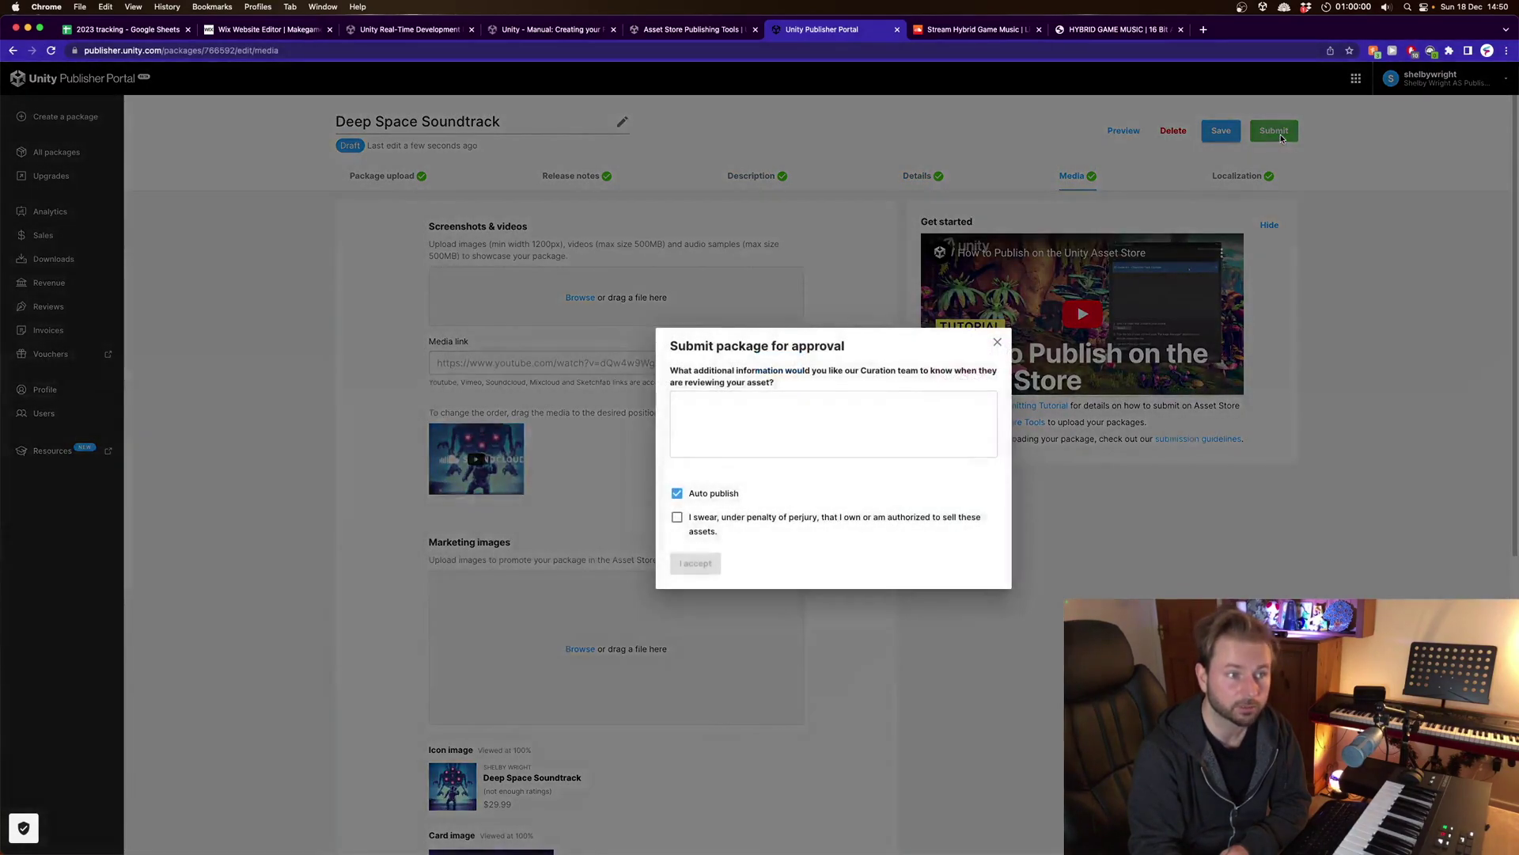
left_click(677, 519)
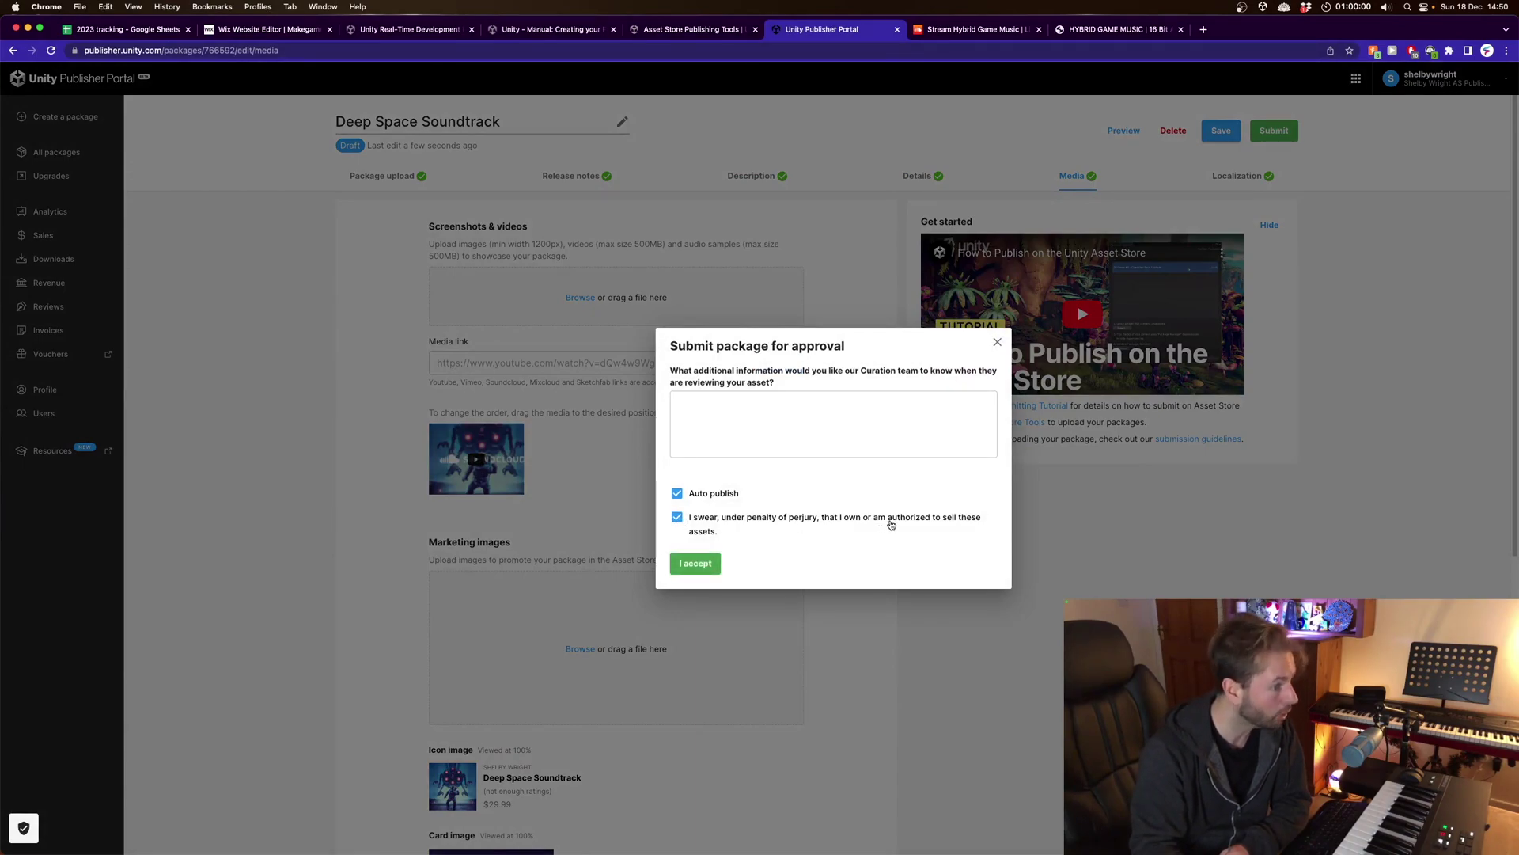
left_click(679, 565)
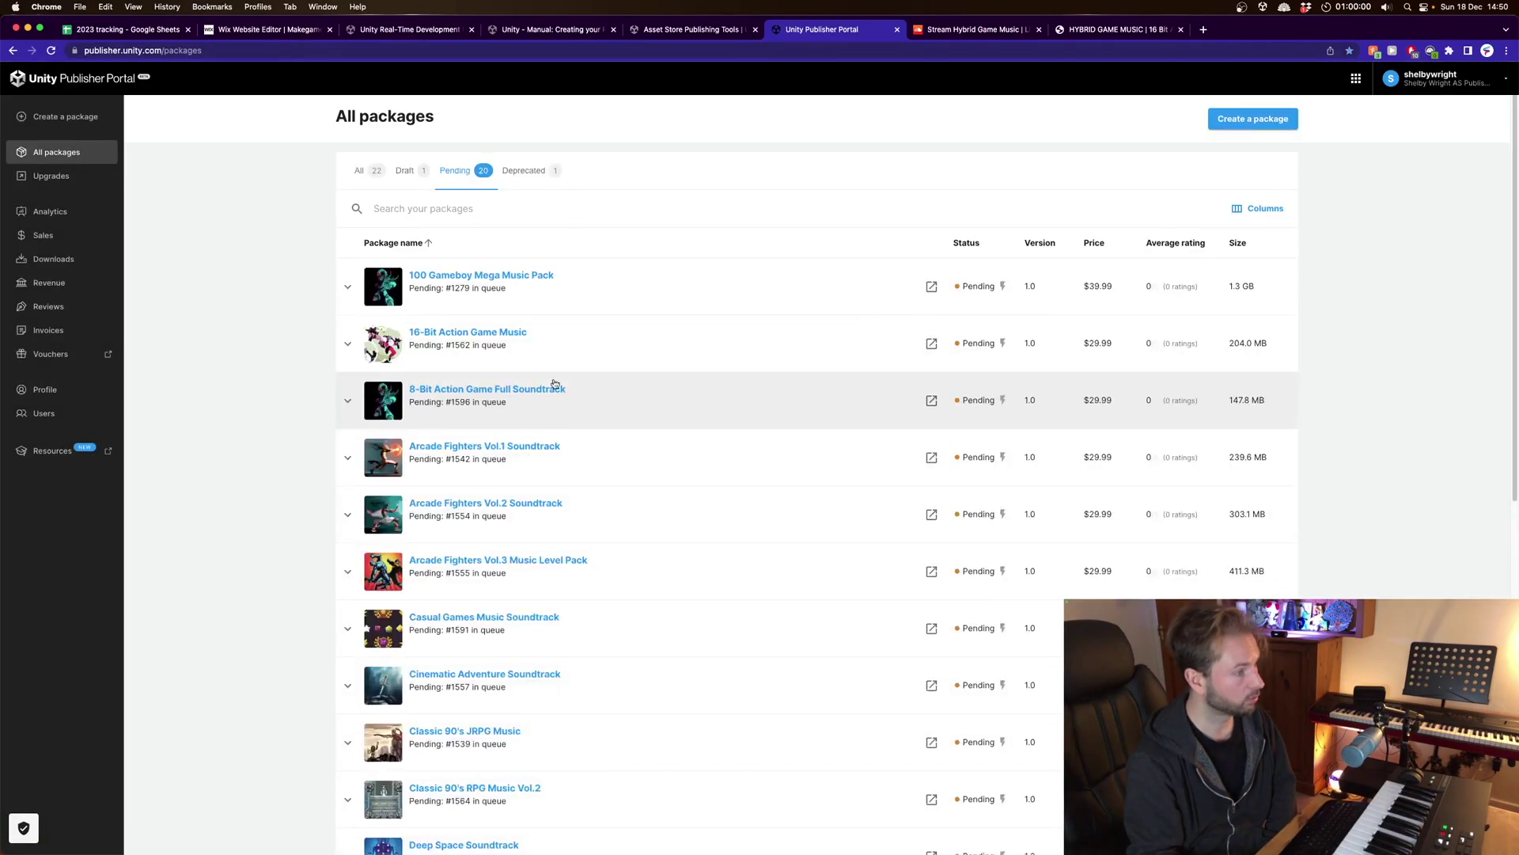
scroll(498, 579, "down", 5)
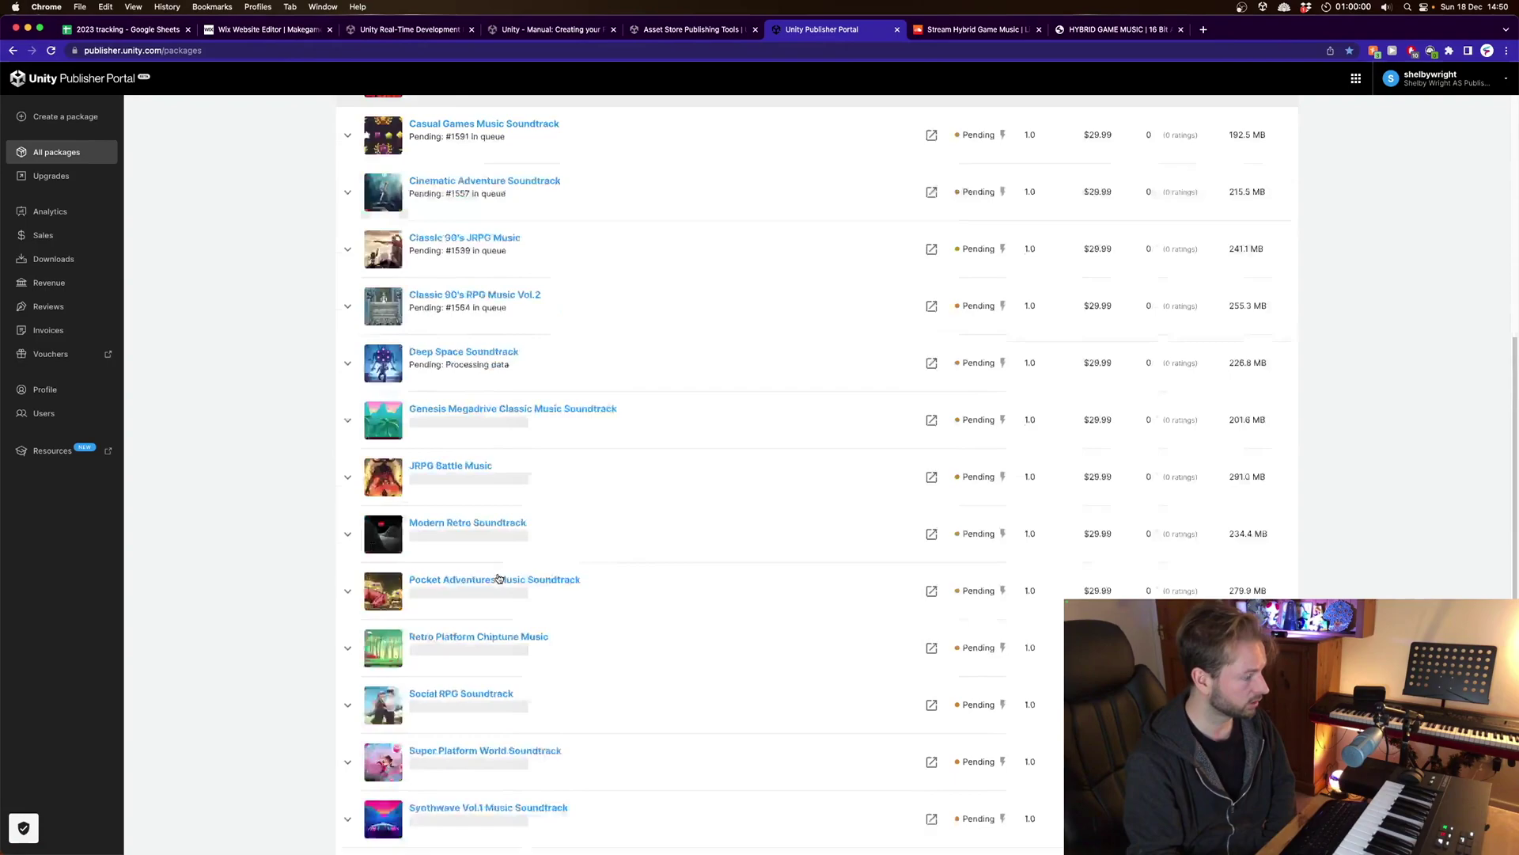
scroll(499, 579, "down", 2)
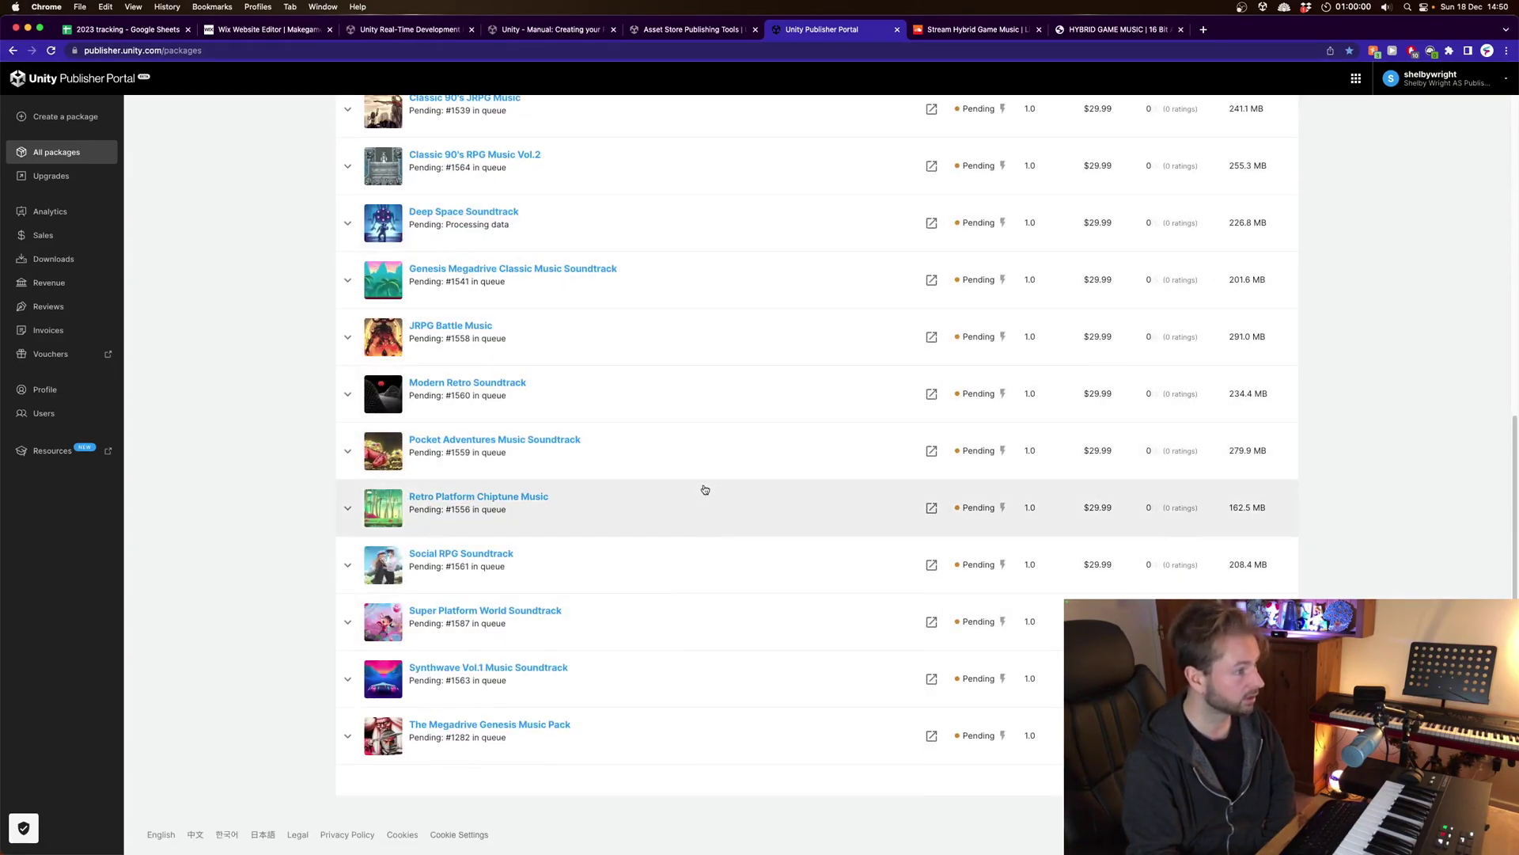
scroll(704, 489, "up", 6)
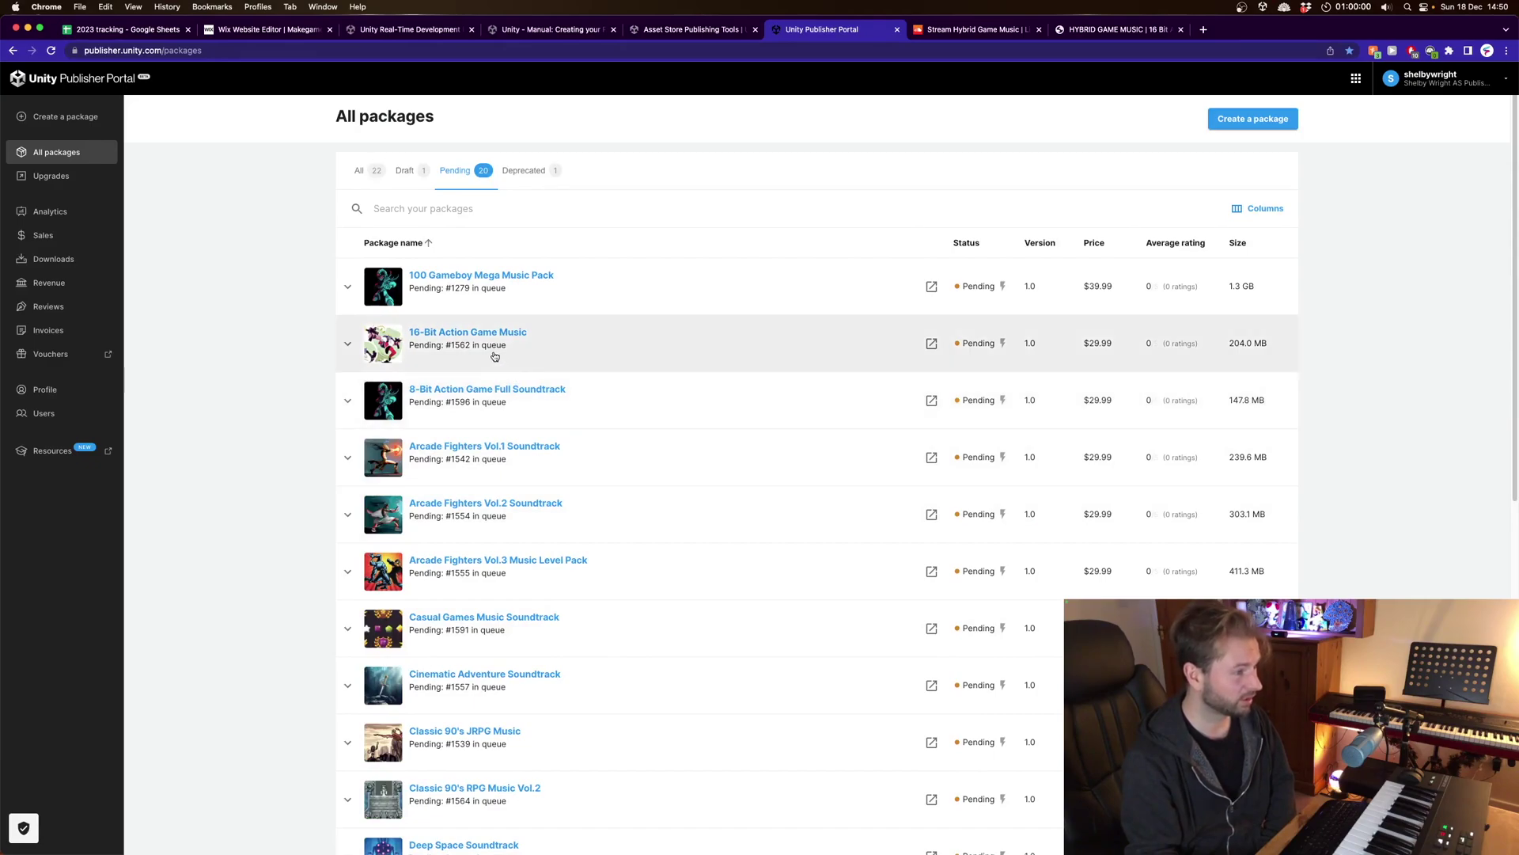